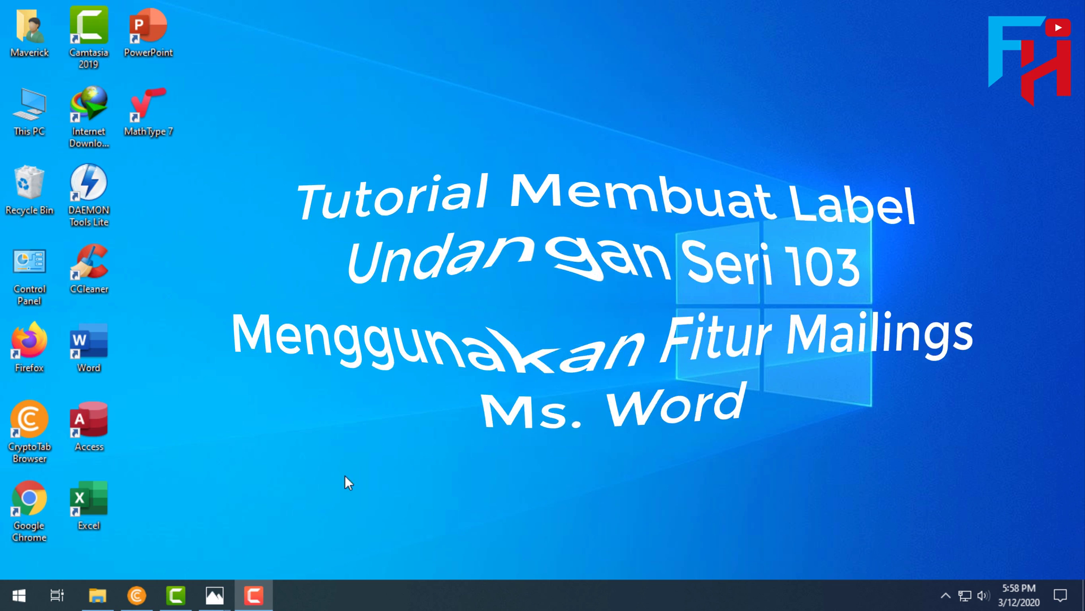
# View the photo of the T&J No. 103 label pack in Photos, and minimise it
pyautogui.moveTo(214, 601)
pyautogui.click(115, 537)
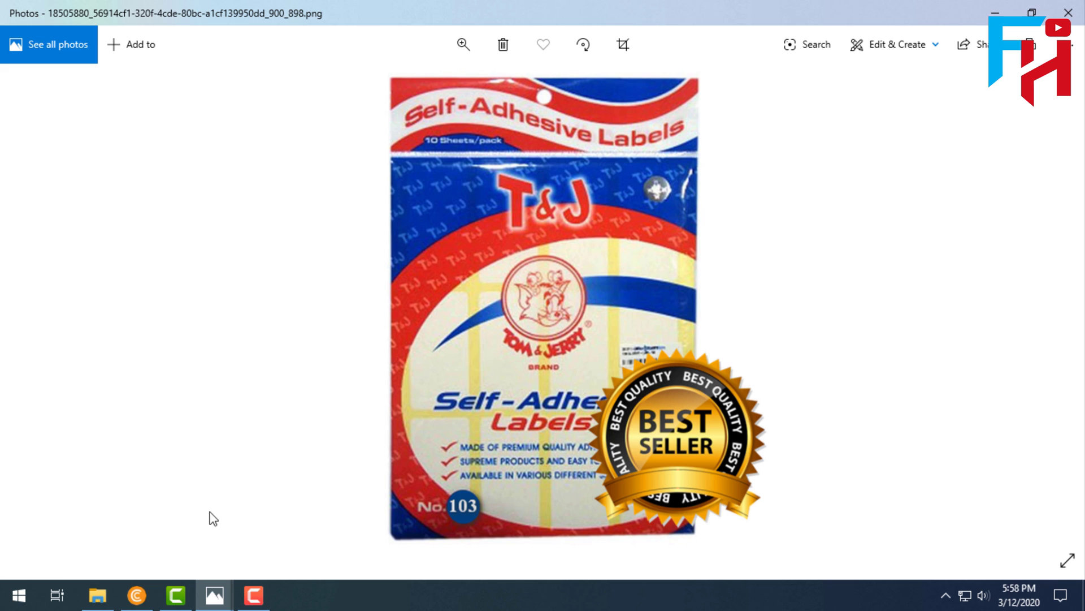
pyautogui.click(1006, 7)
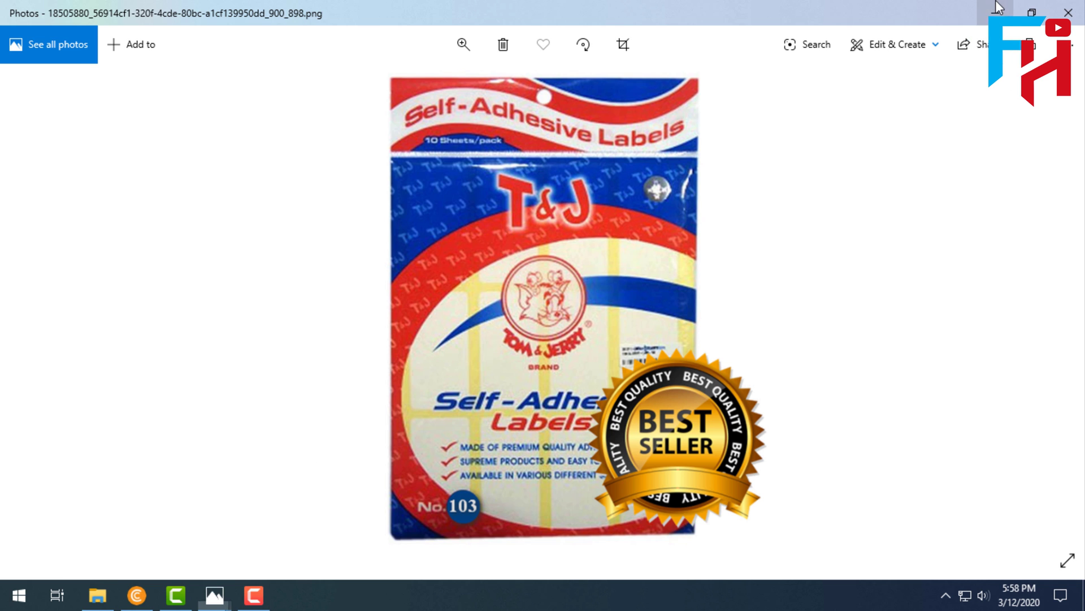
# Open the Daftar Tamu Undangan workbook from the Bahan Video folder in File Explorer
pyautogui.click(107, 599)
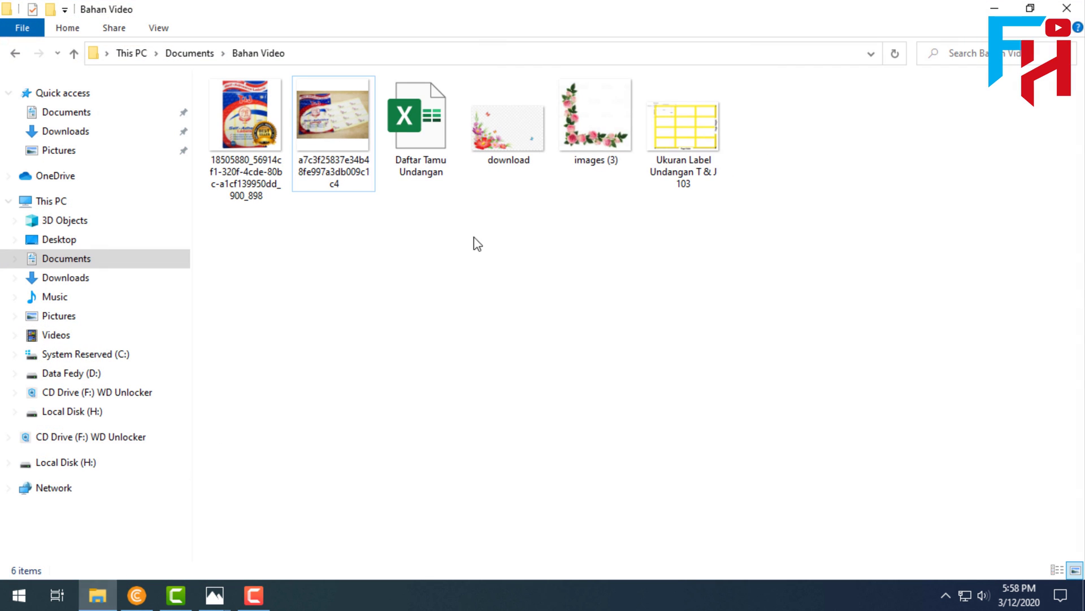
pyautogui.click(421, 160)
pyautogui.doubleClick(421, 160)
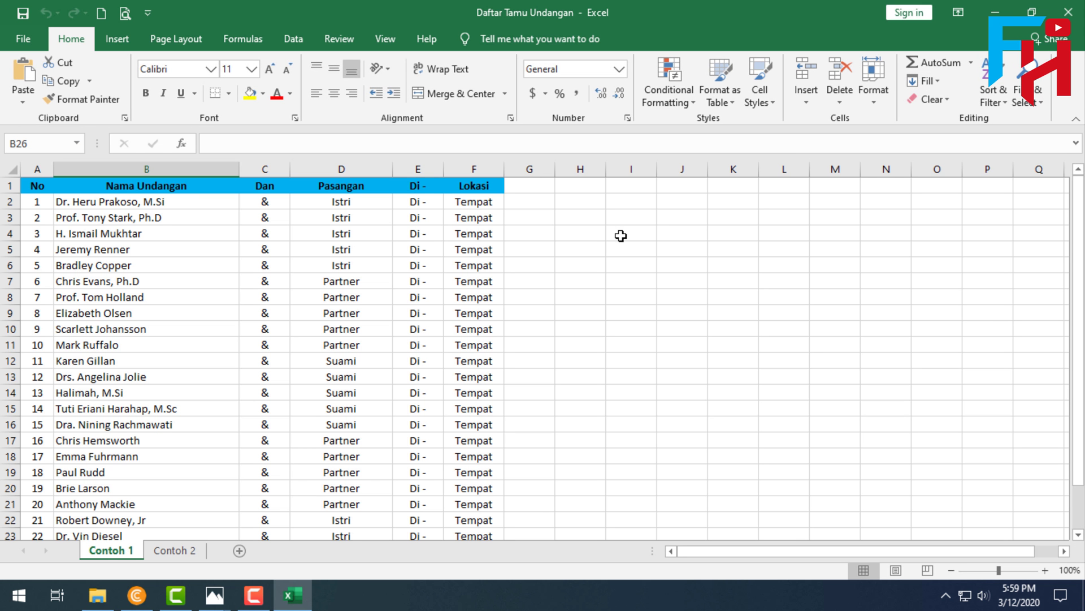
# Review the guest names in the Nama Undangan column of the Contoh 1 sheet
pyautogui.scroll(-9, 158, 290)
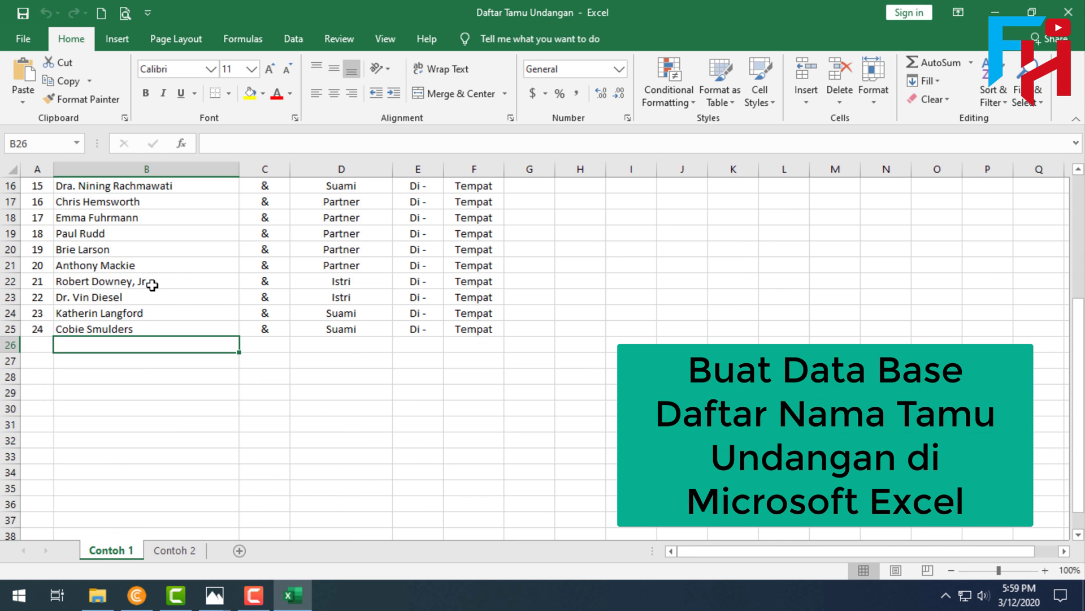
pyautogui.scroll(9, 151, 289)
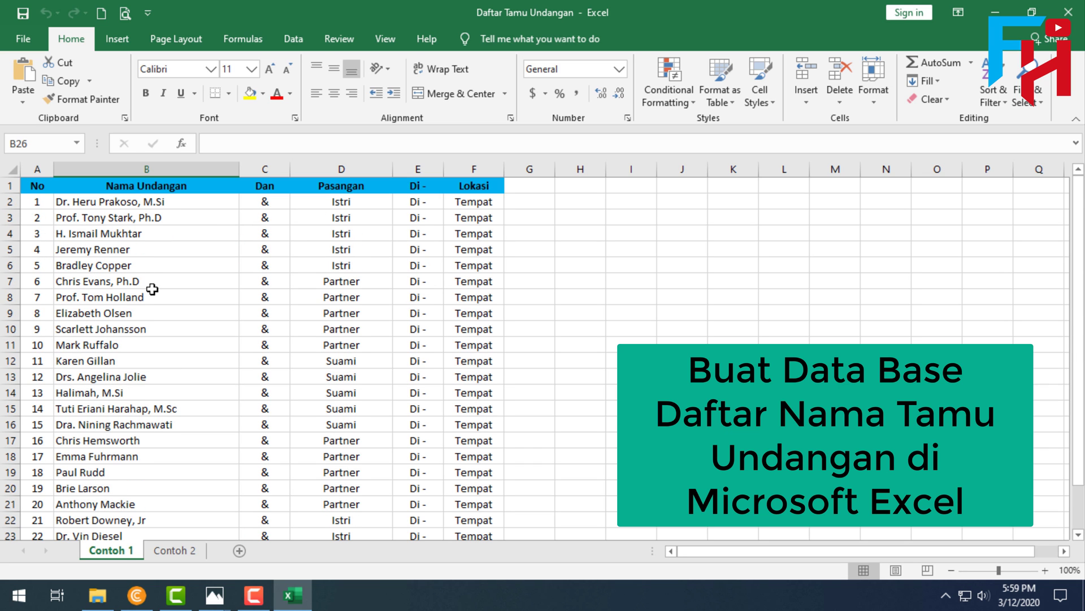
pyautogui.moveTo(146, 202); pyautogui.dragTo(162, 443)
pyautogui.scroll(20, 146, 438)
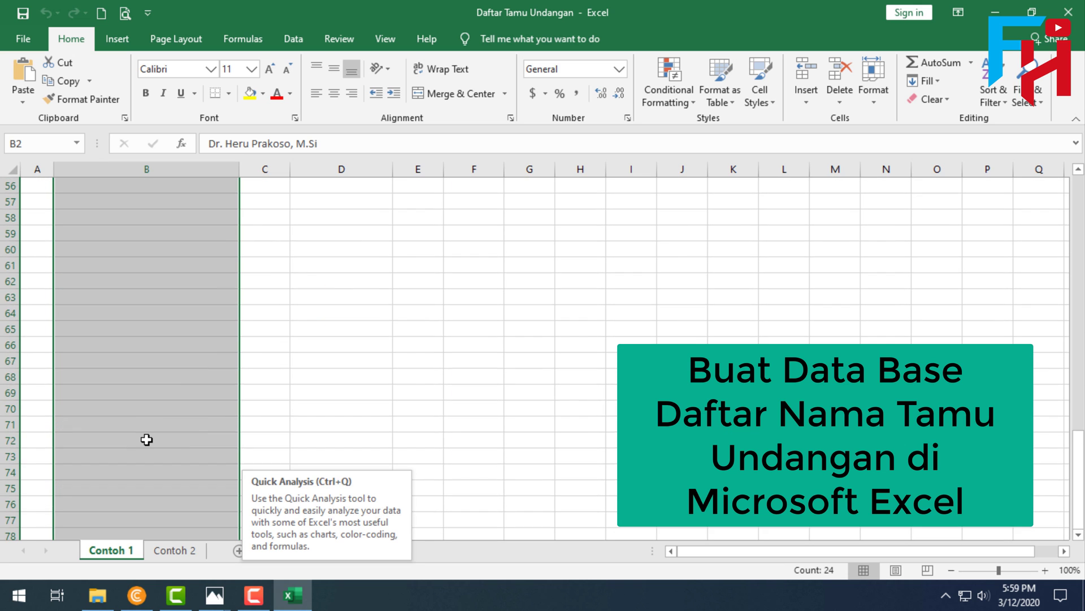
pyautogui.scroll(1, 147, 440)
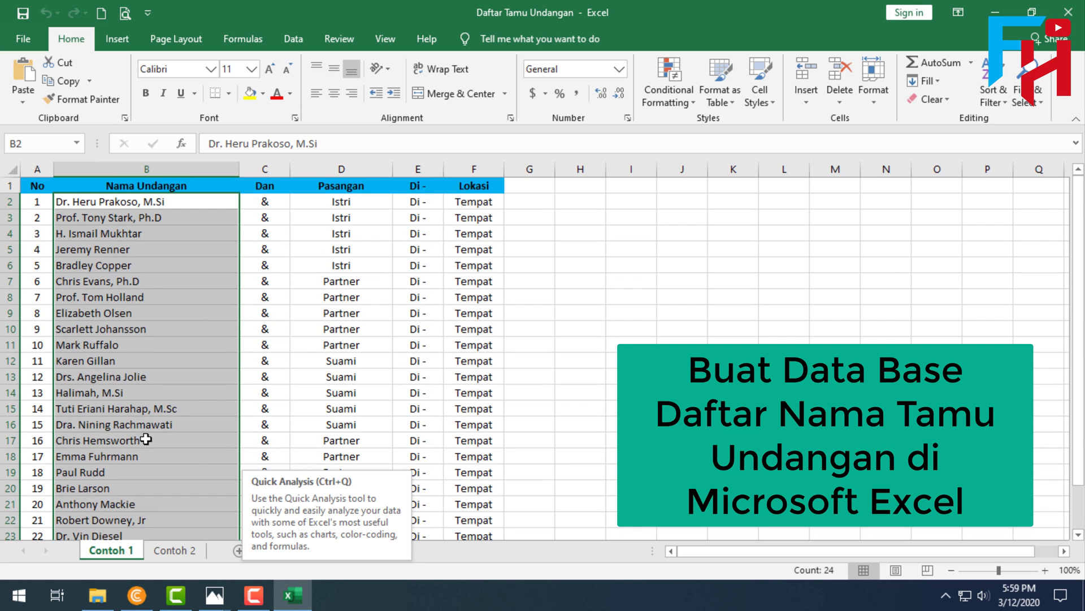
pyautogui.click(144, 266)
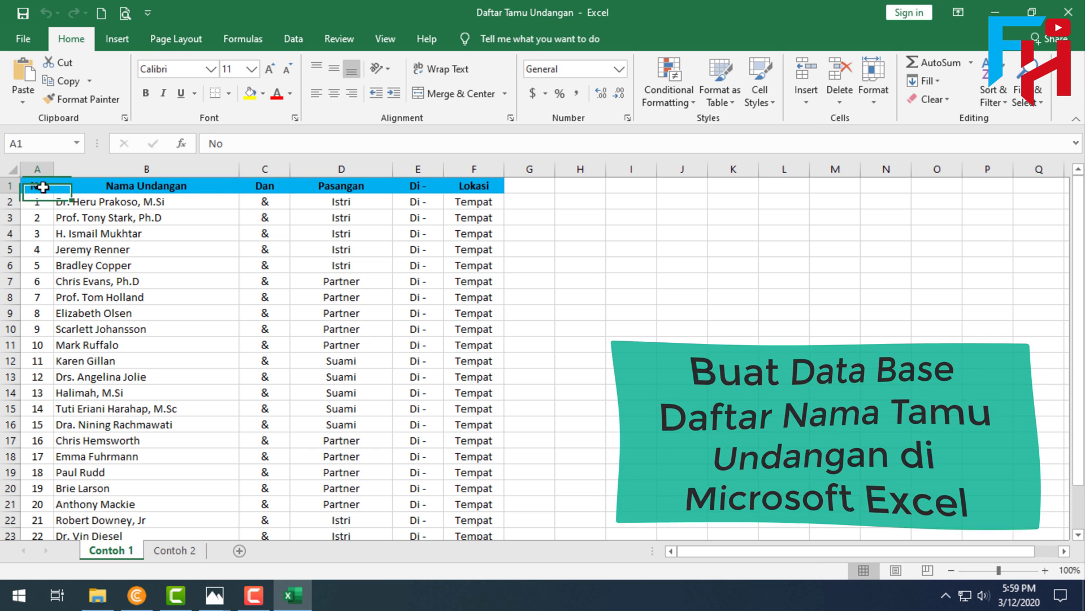
# Examine the table's header row and its columns from No and Nama Undangan through Lokasi
pyautogui.moveTo(43, 185); pyautogui.dragTo(172, 188)
pyautogui.click(704, 285)
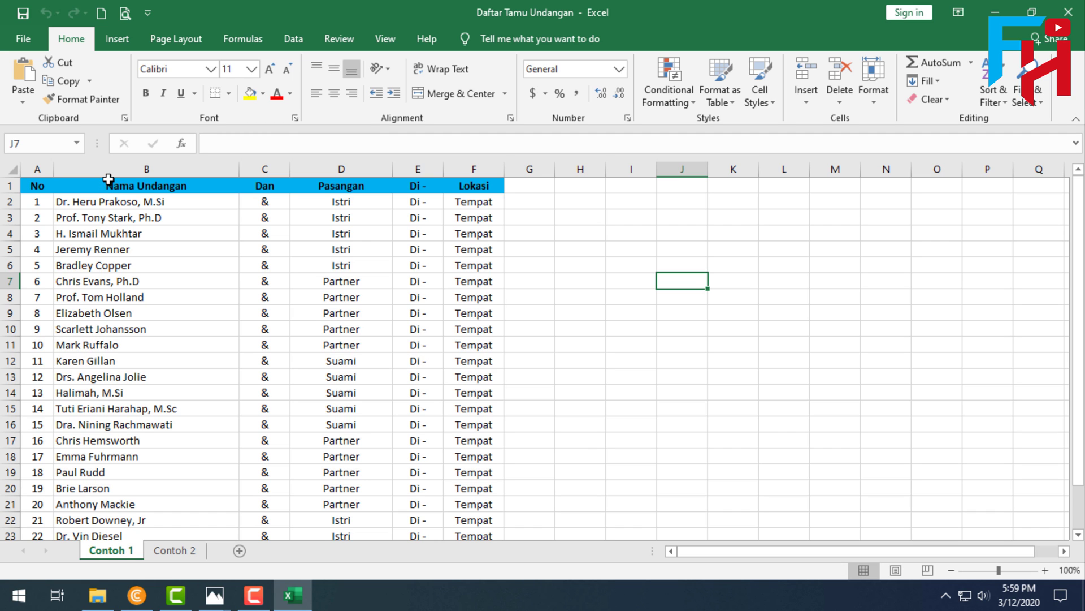
pyautogui.moveTo(121, 166); pyautogui.dragTo(302, 181)
pyautogui.click(229, 217)
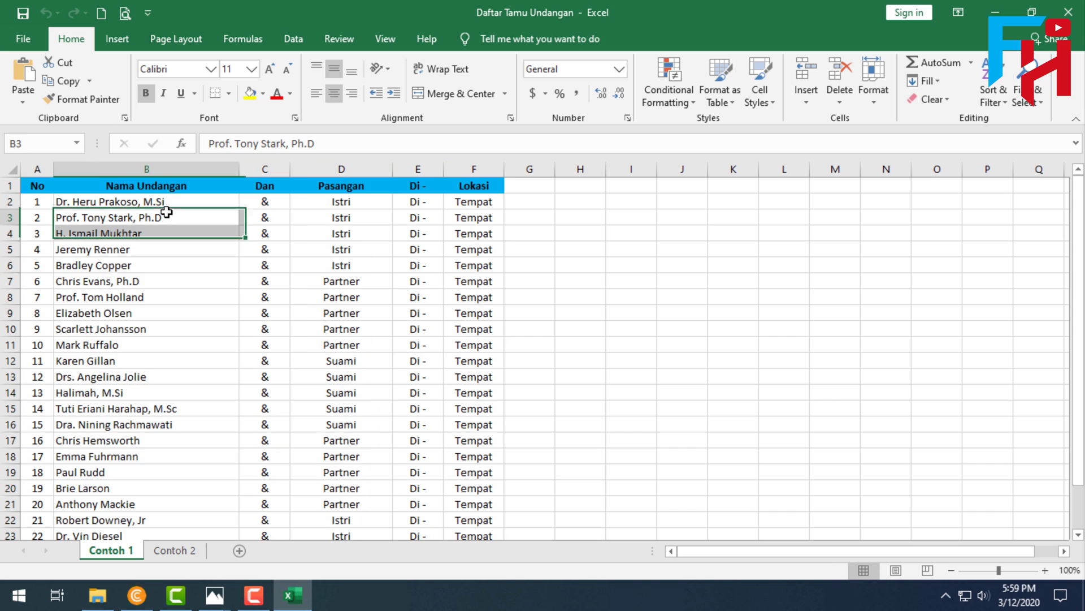
pyautogui.moveTo(152, 169); pyautogui.dragTo(457, 175)
pyautogui.click(599, 325)
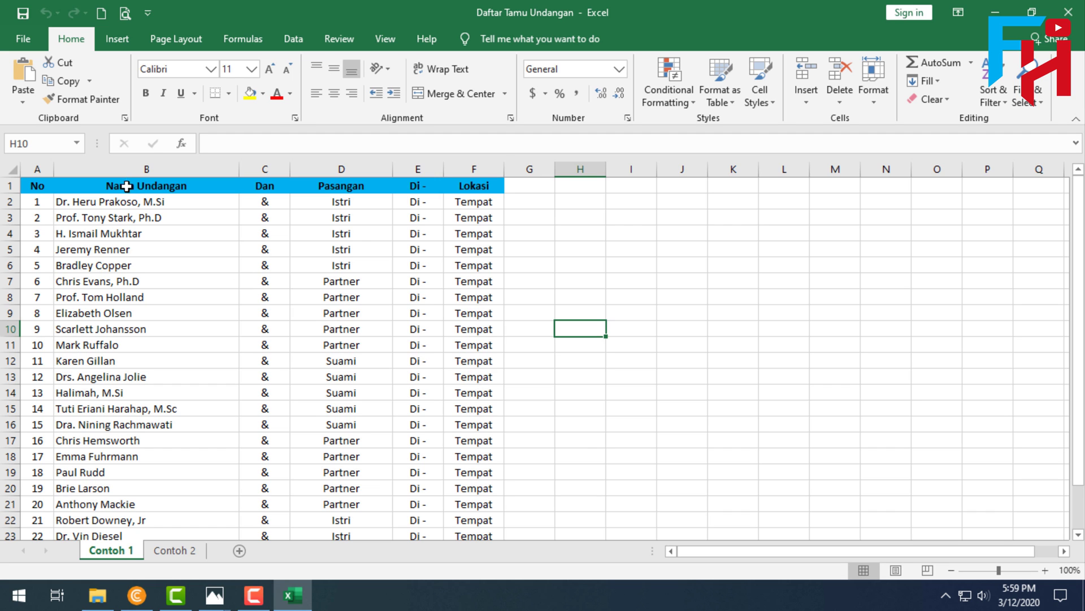
pyautogui.moveTo(130, 177); pyautogui.dragTo(343, 180)
pyautogui.click(613, 261)
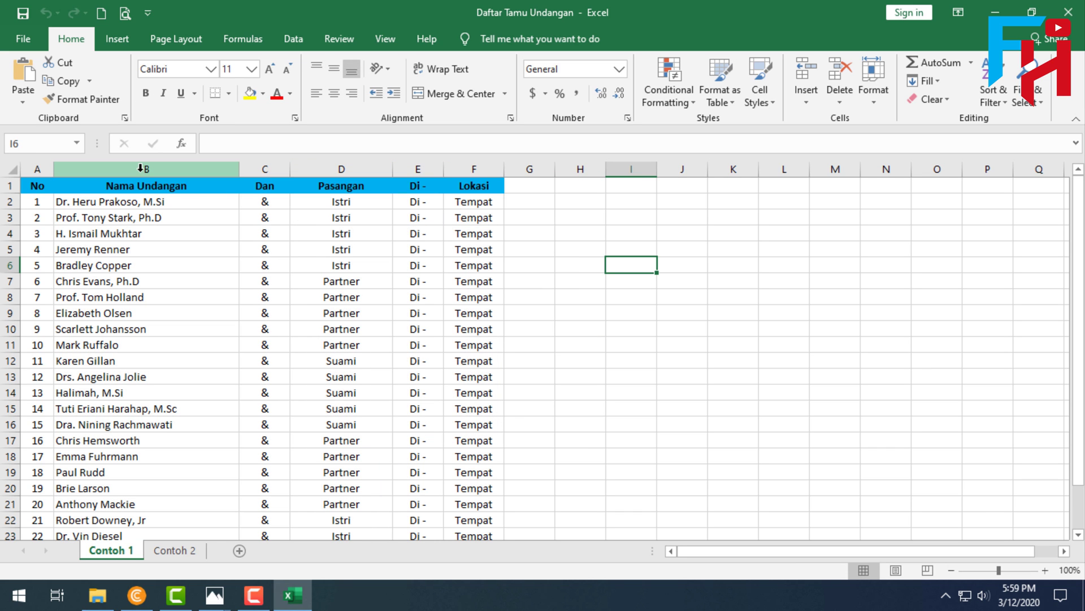
# Examine the Nama Undangan, Di - and Lokasi columns together, and look through the whole guest list
pyautogui.click(141, 168)
pyautogui.keyDown('ctrl'); pyautogui.click(417, 171); pyautogui.keyUp('ctrl')
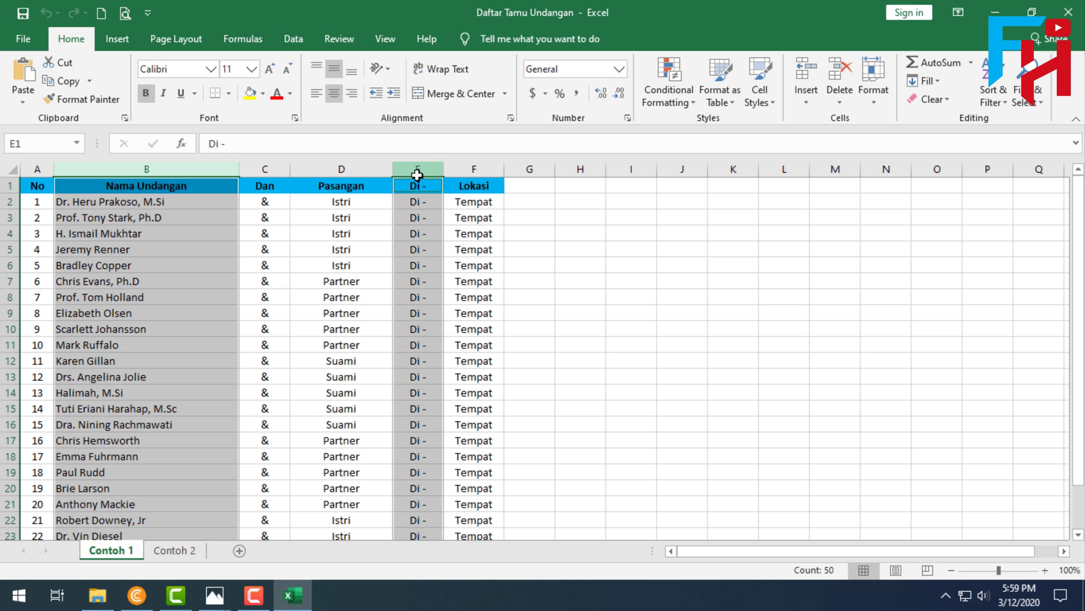
pyautogui.keyDown('ctrl'); pyautogui.click(472, 170); pyautogui.keyUp('ctrl')
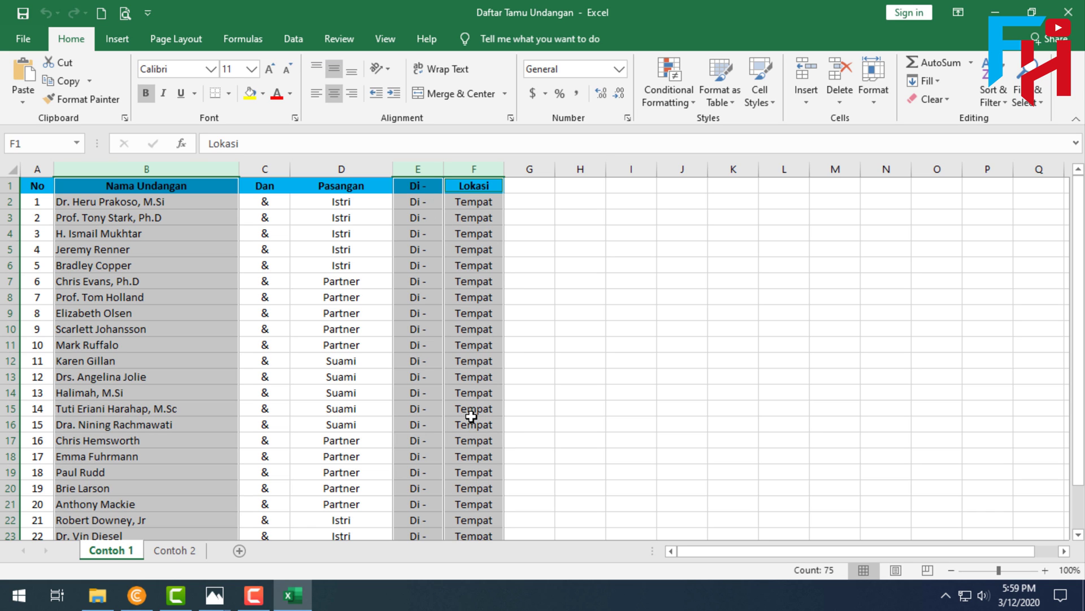
pyautogui.click(544, 359)
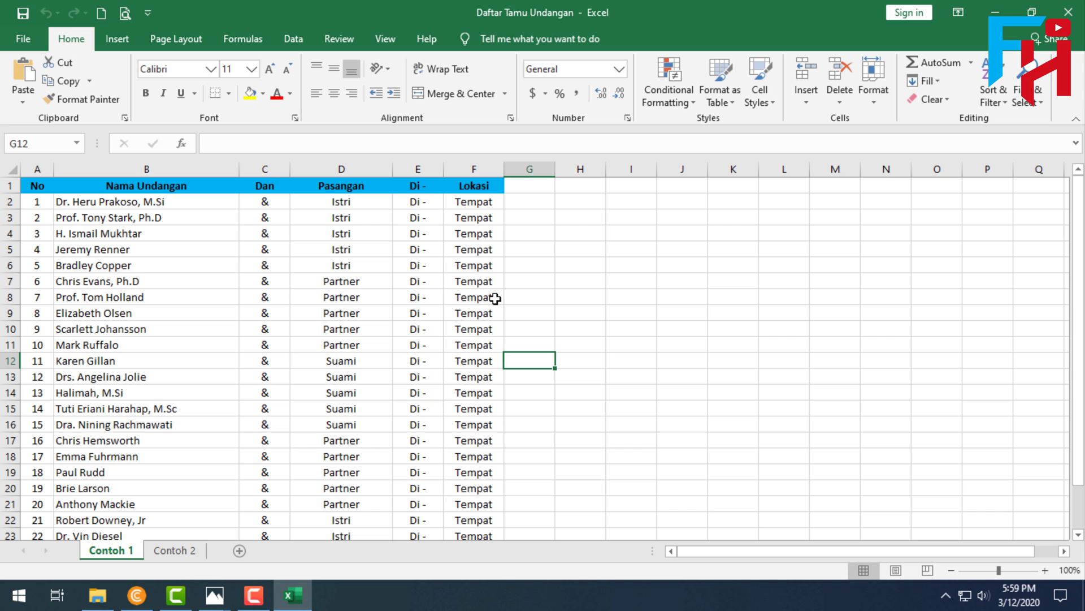
pyautogui.scroll(-6, 153, 339)
pyautogui.scroll(5, 155, 347)
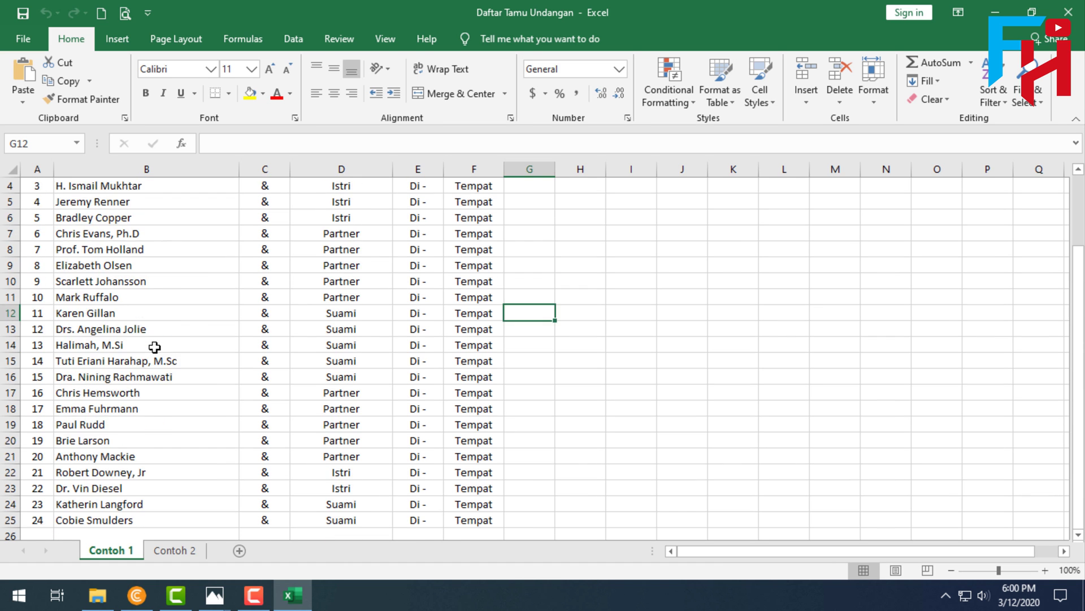
pyautogui.scroll(1, 154, 346)
pyautogui.scroll(-6, 154, 347)
pyautogui.scroll(6, 154, 346)
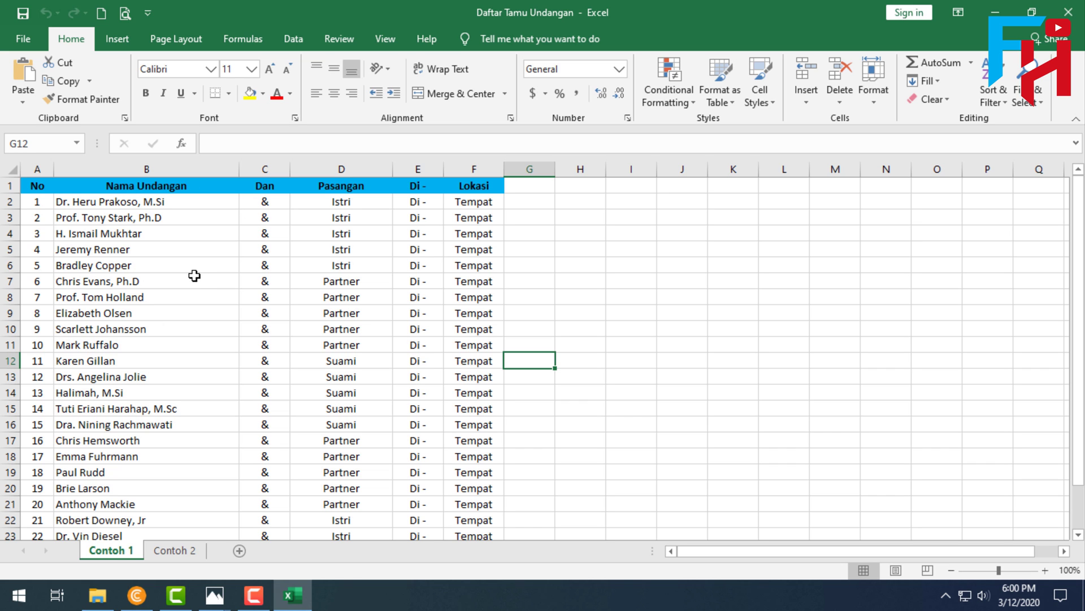
pyautogui.click(38, 42)
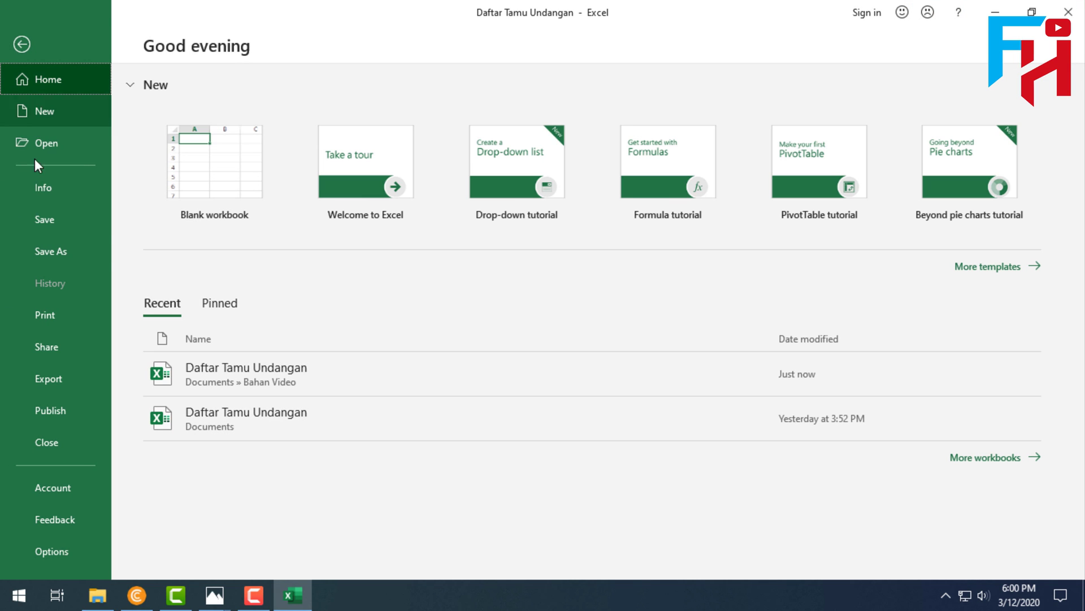
pyautogui.click(48, 252)
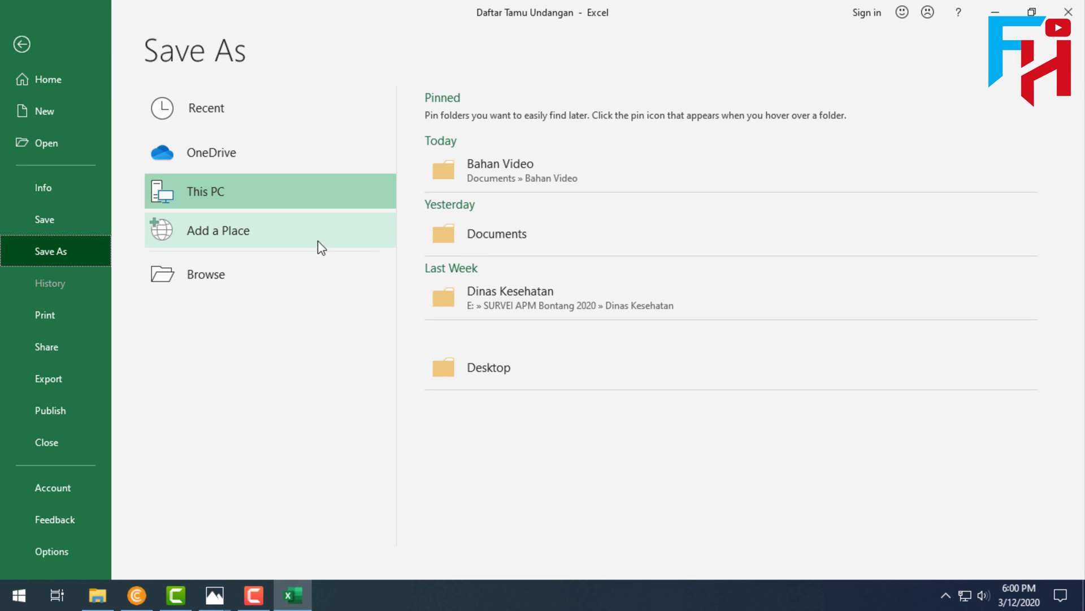
pyautogui.click(532, 177)
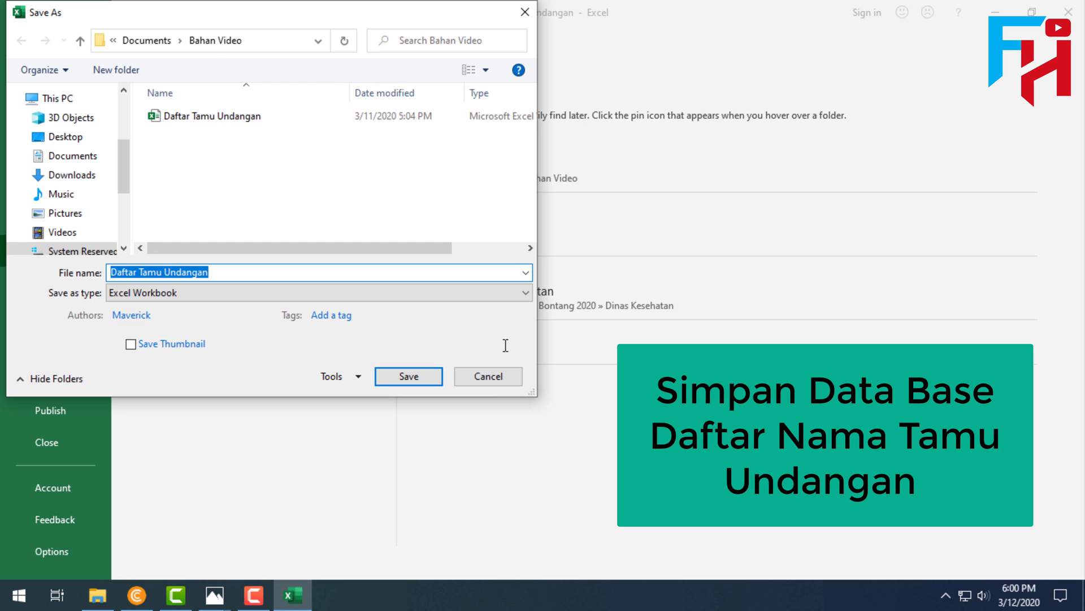
pyautogui.click(489, 376)
pyautogui.click(23, 44)
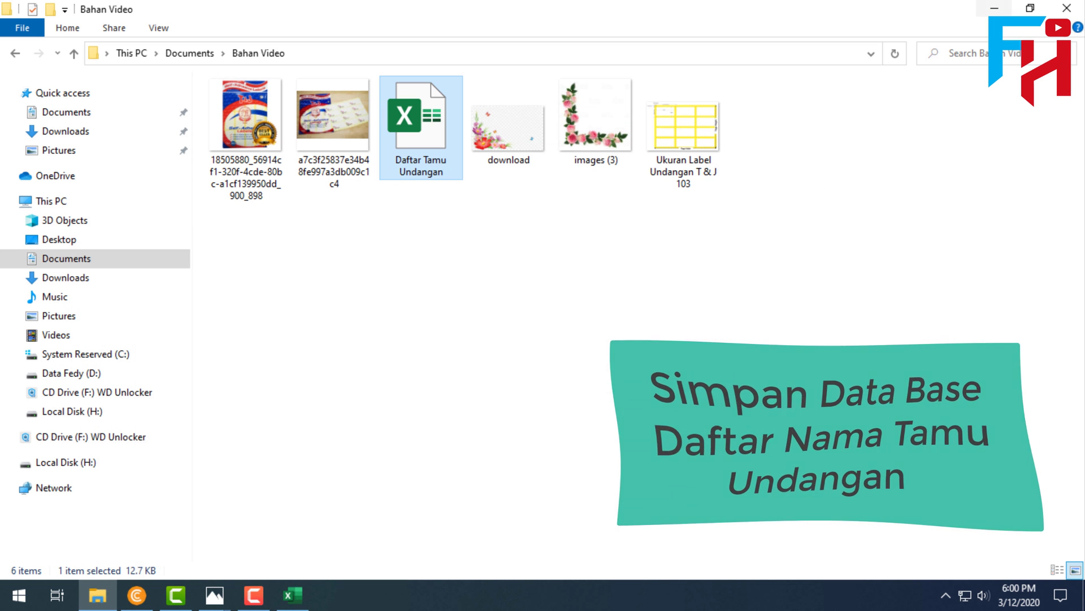
# Switch to Word, create a blank document and start a Labels mail merge in it
pyautogui.press('super+d')
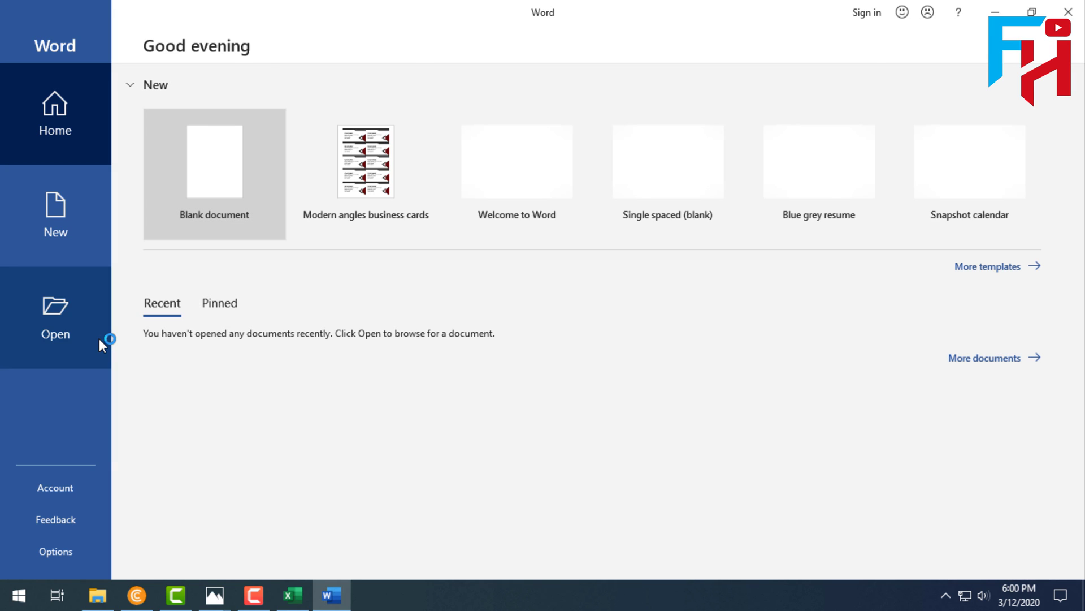
pyautogui.click(216, 181)
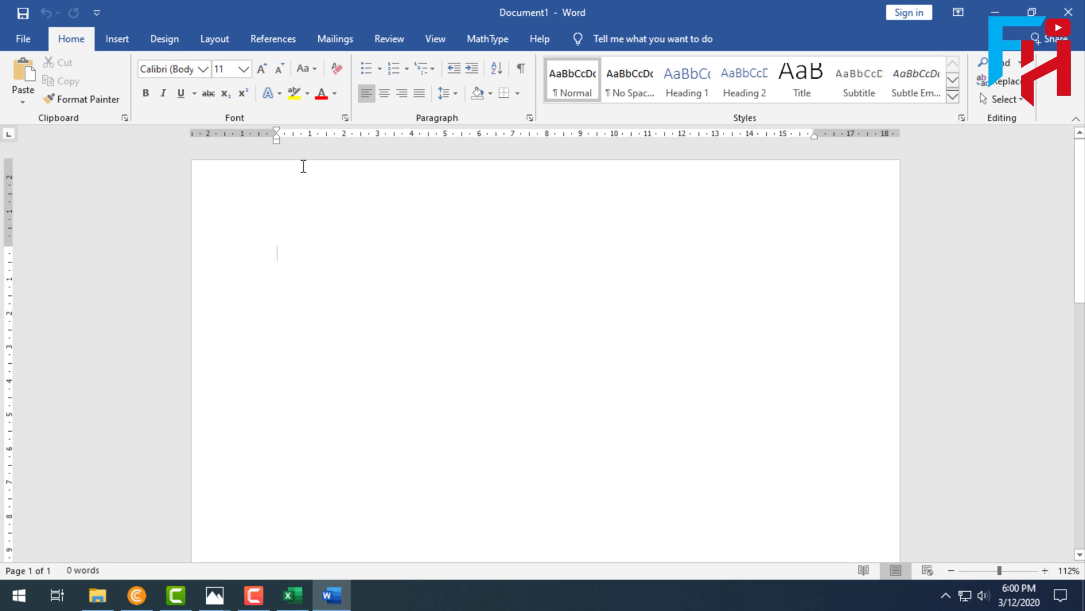
pyautogui.click(331, 42)
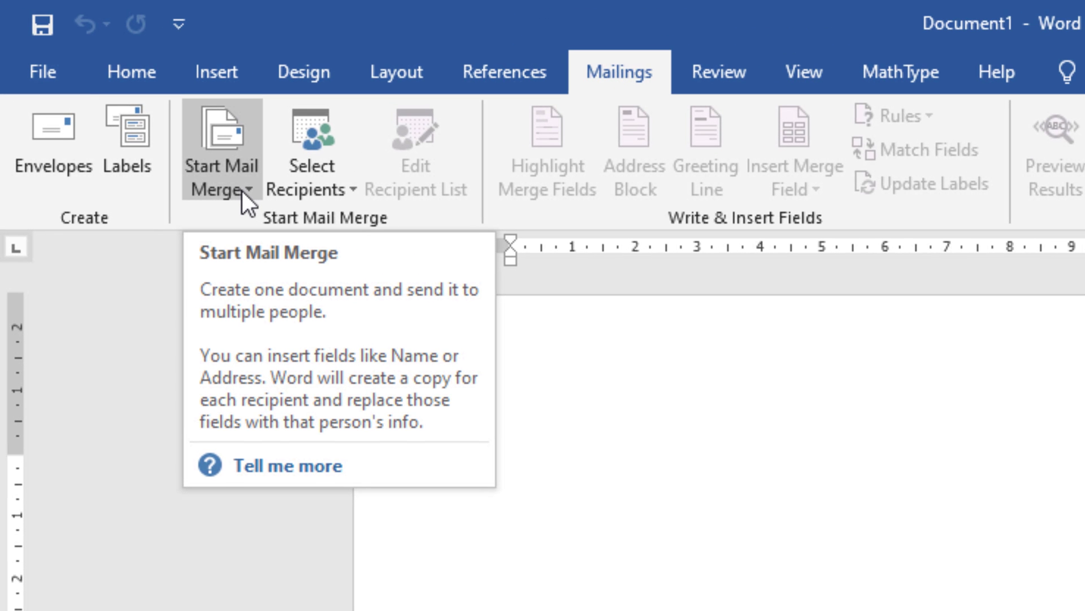
pyautogui.click(242, 191)
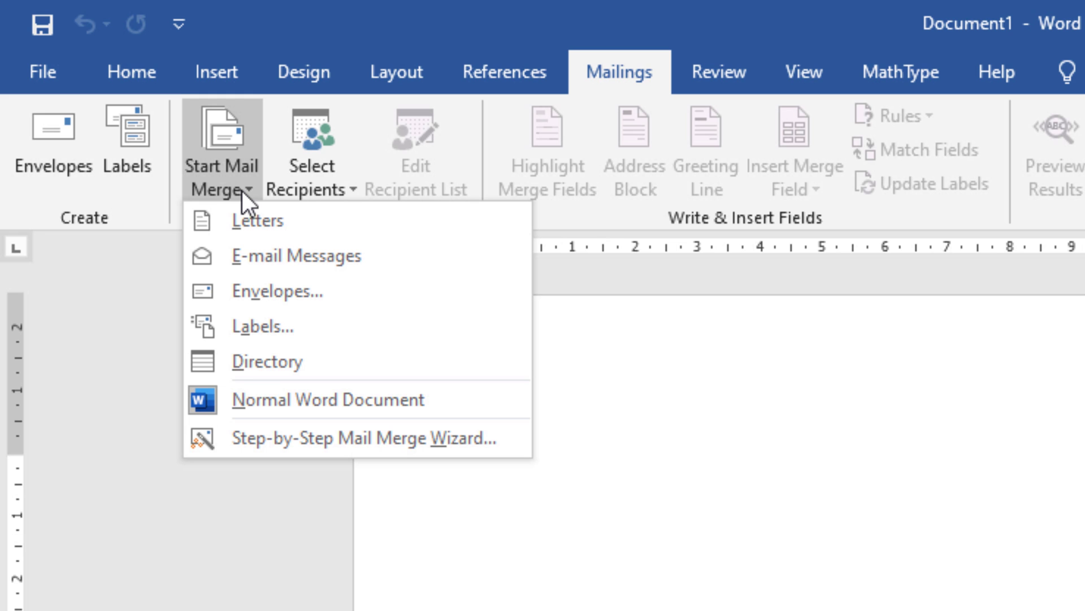
pyautogui.click(242, 324)
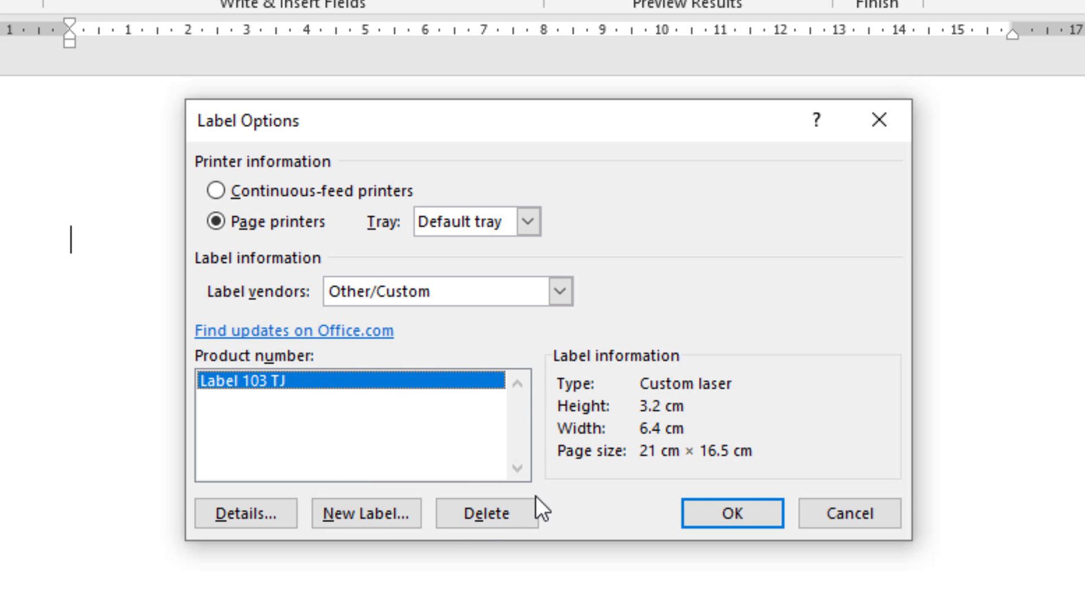
# Delete the custom label Label 103 TJ from the label options
pyautogui.click(510, 508)
pyautogui.click(504, 392)
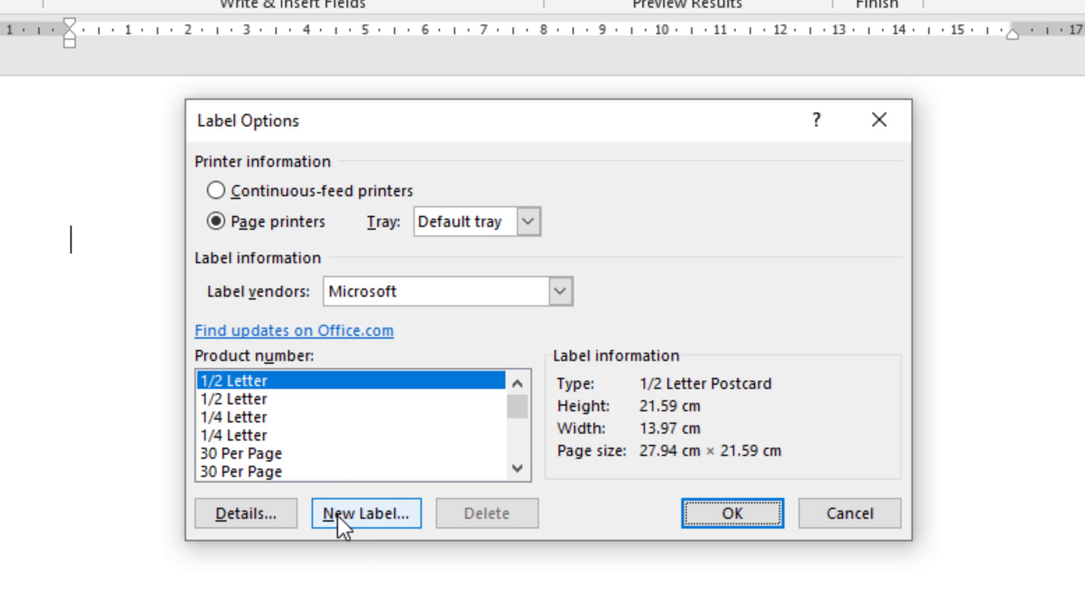
# Start defining a new label and name it Label 103
pyautogui.click(361, 517)
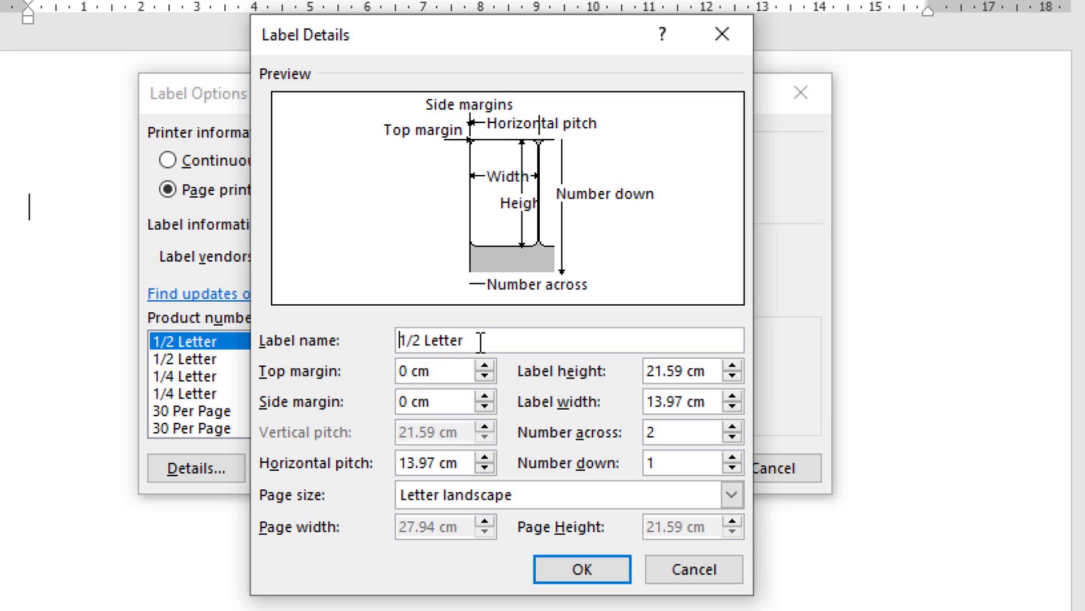
pyautogui.moveTo(459, 341); pyautogui.dragTo(364, 342)
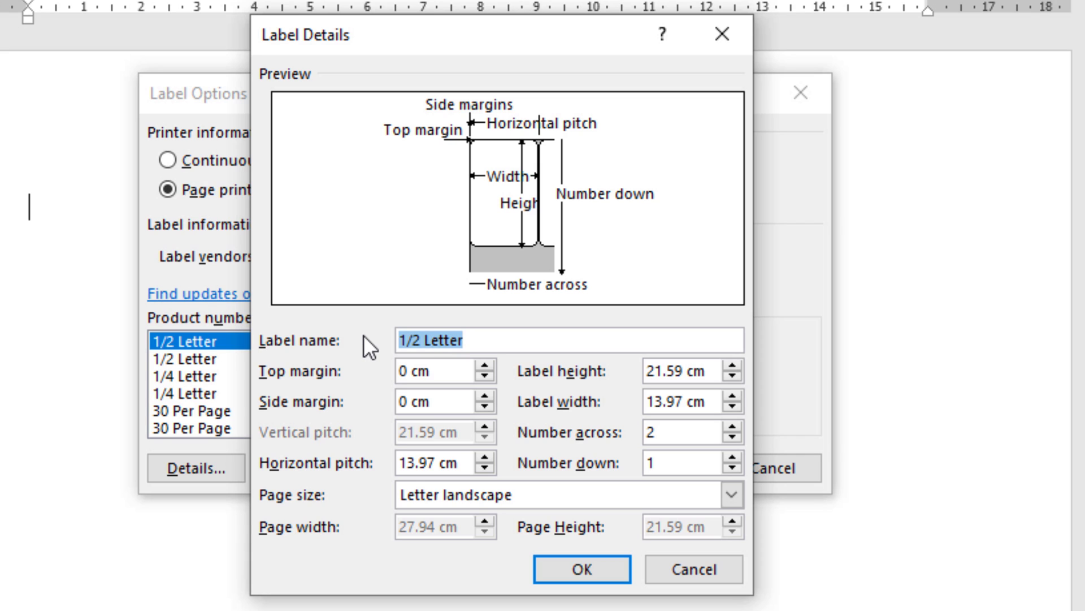
pyautogui.write('Label 103')
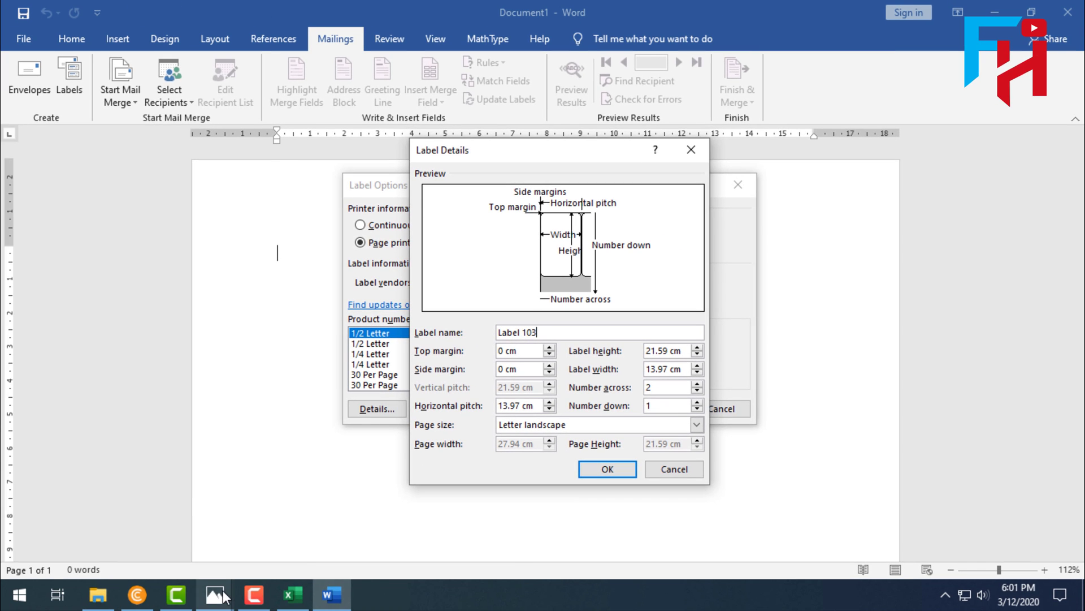
# Check the product number on the label pack photo in Photos, and return to the label details in Word
pyautogui.moveTo(215, 593)
pyautogui.click(85, 531)
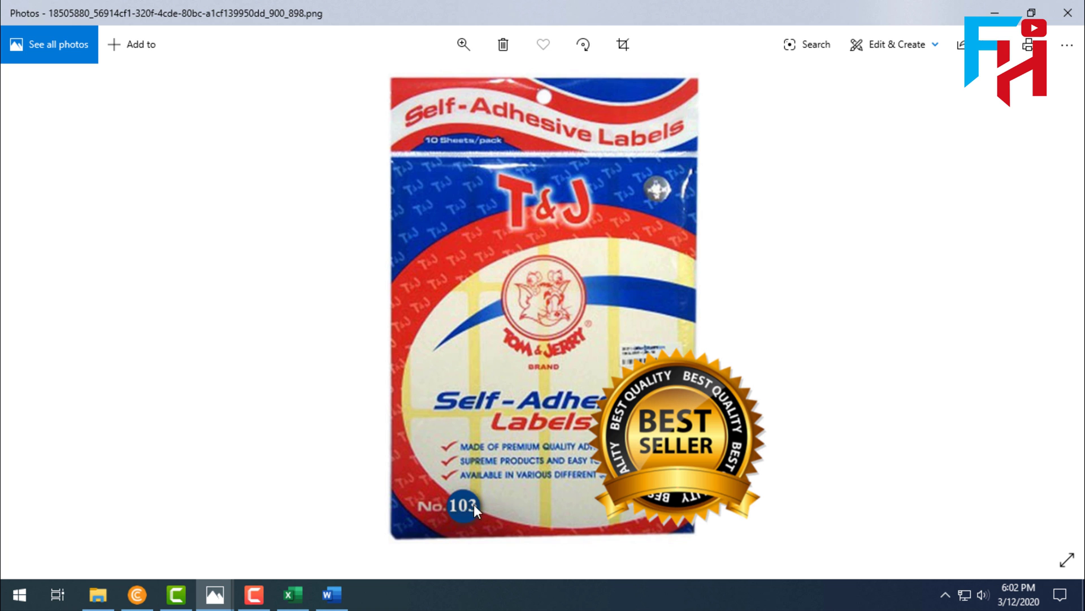
pyautogui.moveTo(332, 594)
pyautogui.click(303, 484)
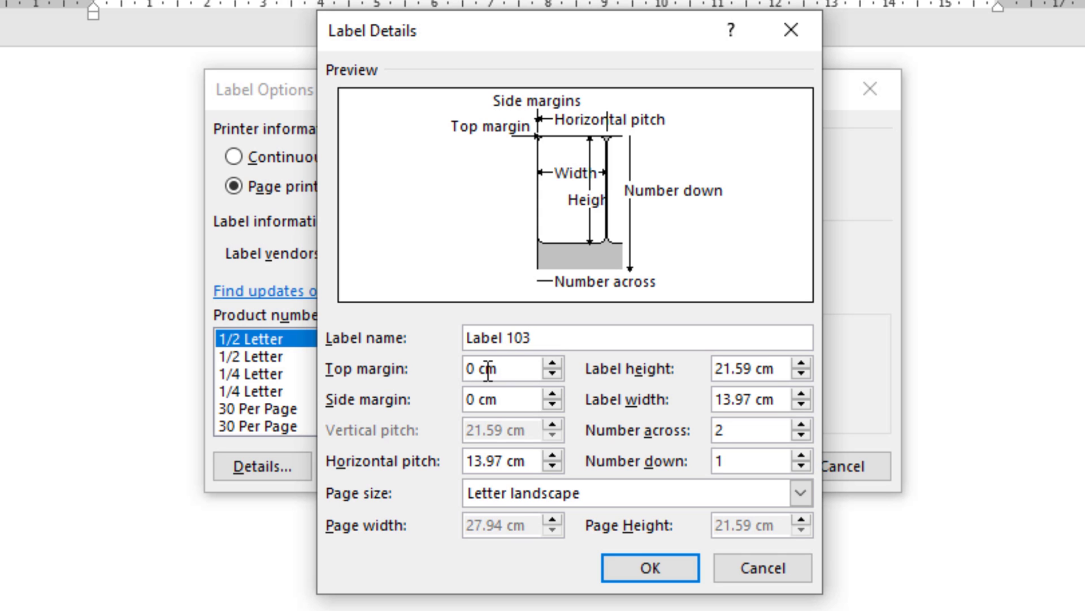
# Check the top margin on the label size diagram in Photos, and set the label's top margin to 0.2 cm in Word
pyautogui.moveTo(473, 369); pyautogui.dragTo(448, 371)
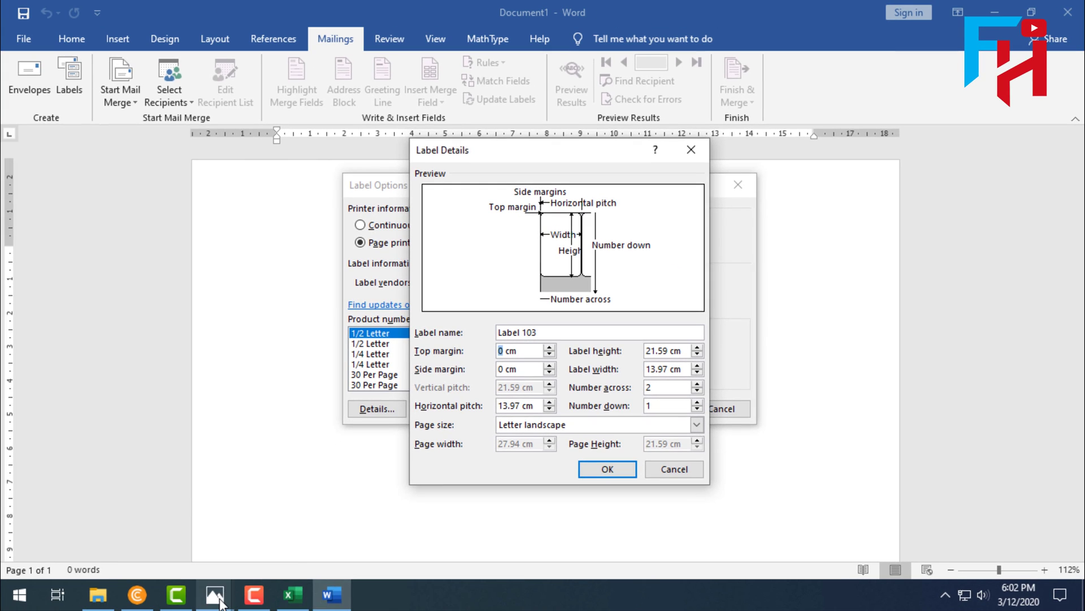
pyautogui.moveTo(217, 593)
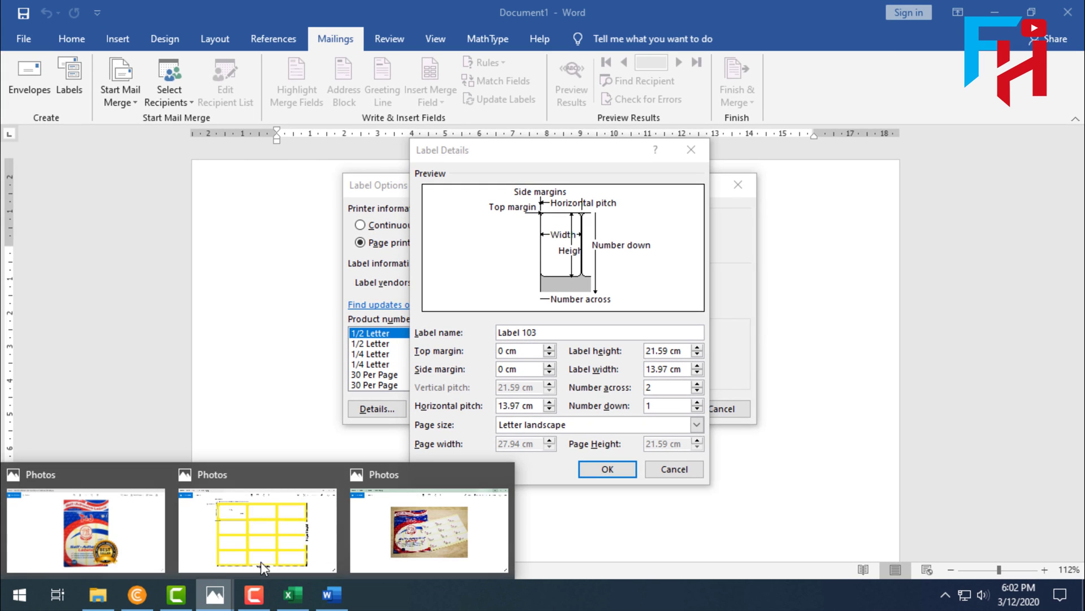
pyautogui.click(272, 531)
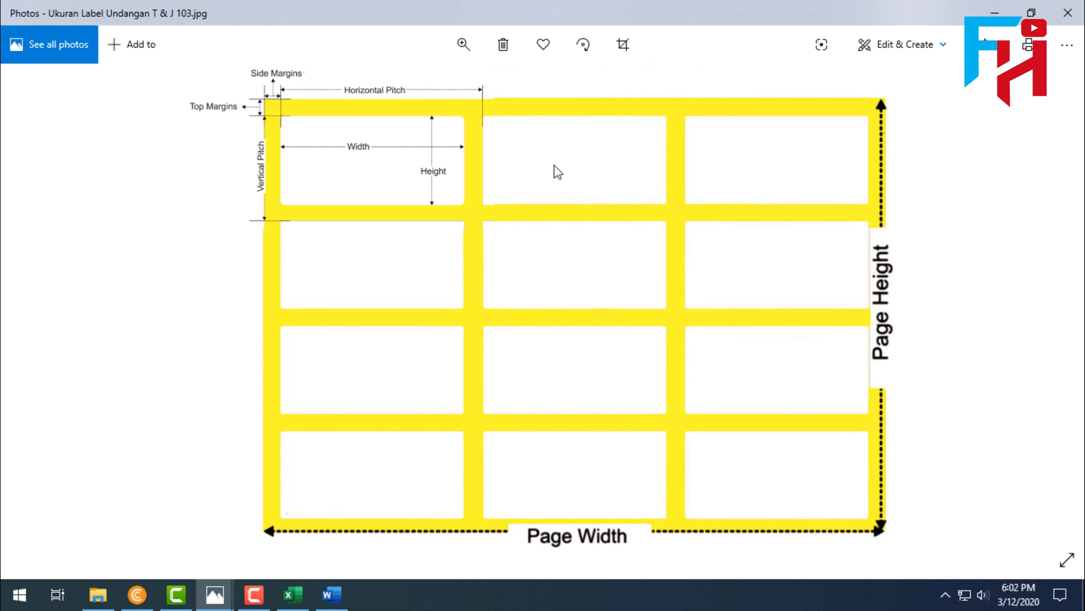
pyautogui.scroll(3, 400, 165)
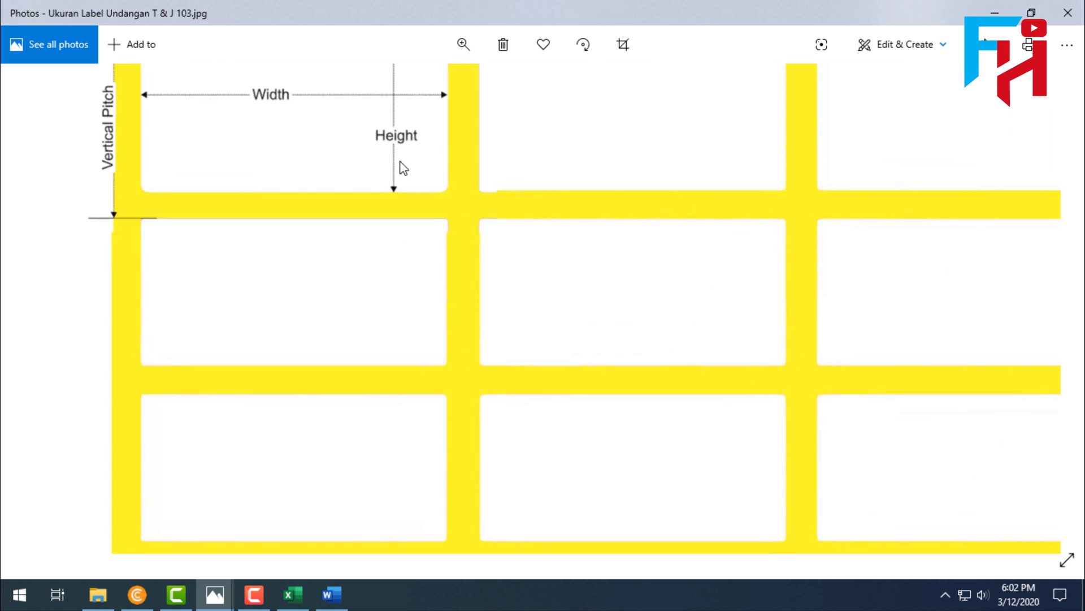
pyautogui.scroll(2, 404, 168)
pyautogui.moveTo(325, 168); pyautogui.dragTo(554, 357)
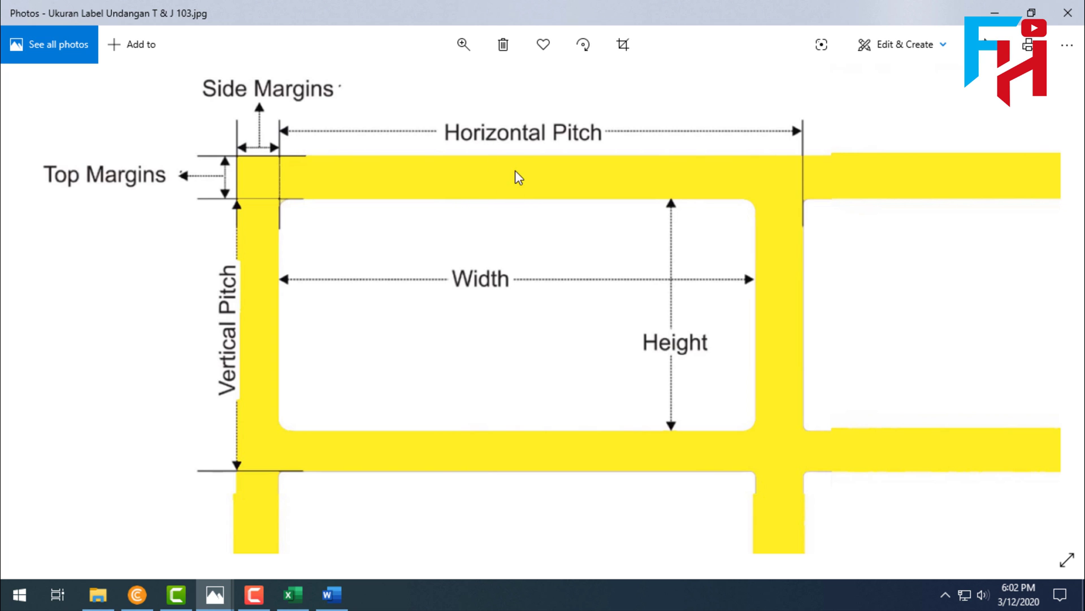
pyautogui.click(332, 593)
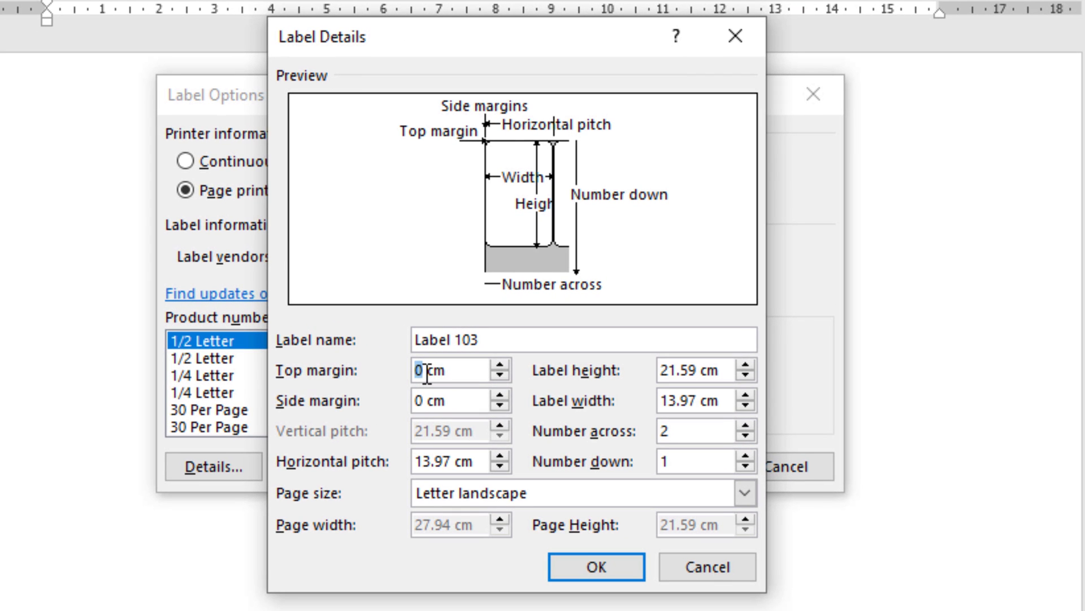
pyautogui.click(505, 352)
pyautogui.write('.2')
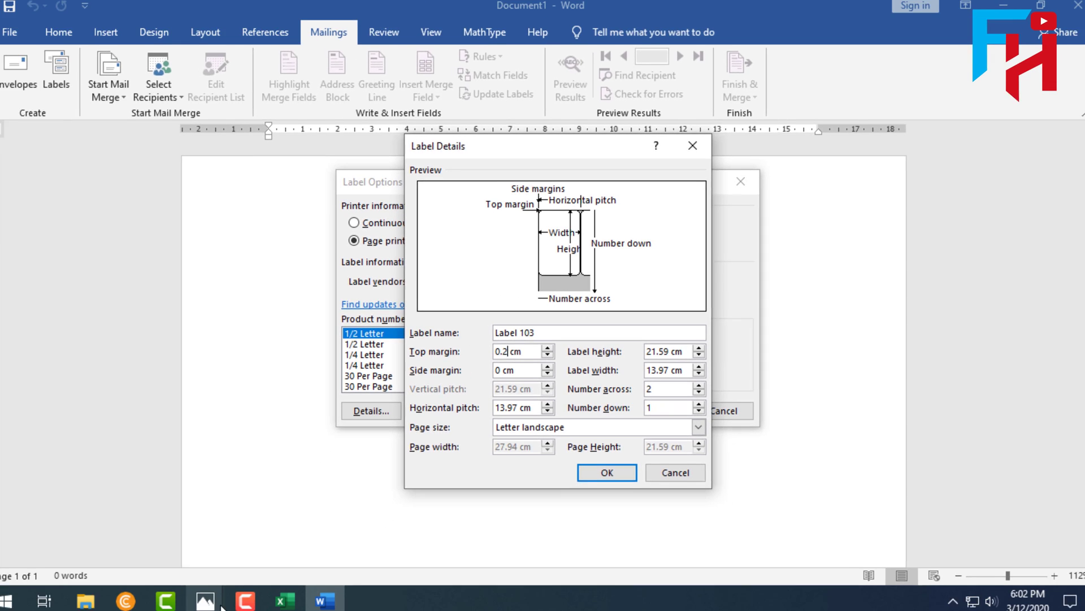
# Consult the side margin on the size diagram in Photos, and set the label's side margin to 0.3 cm in Word
pyautogui.moveTo(215, 594)
pyautogui.click(262, 538)
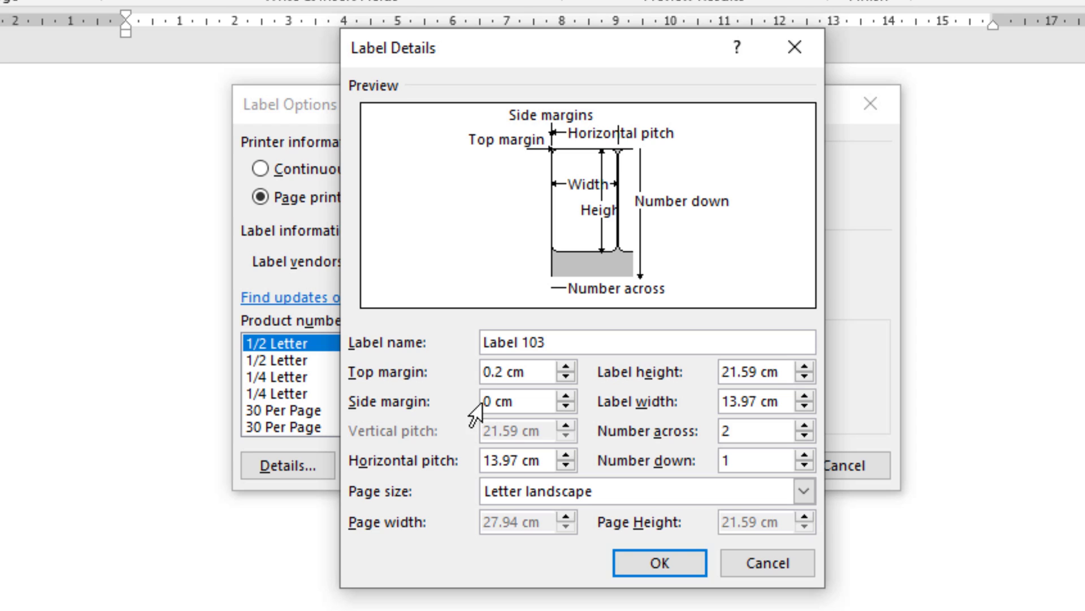
pyautogui.click(491, 399)
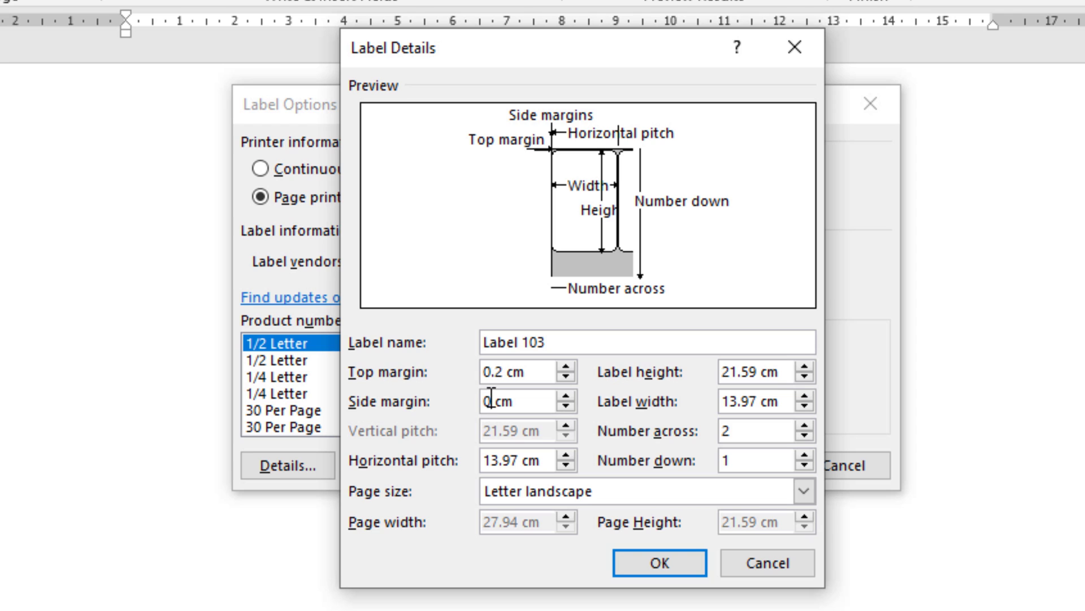
pyautogui.write('.3')
# Check the label dimensions on the diagram in Photos, and set the label height to 3.2 cm and width to 6.4 cm in Word
pyautogui.moveTo(774, 374); pyautogui.dragTo(695, 381)
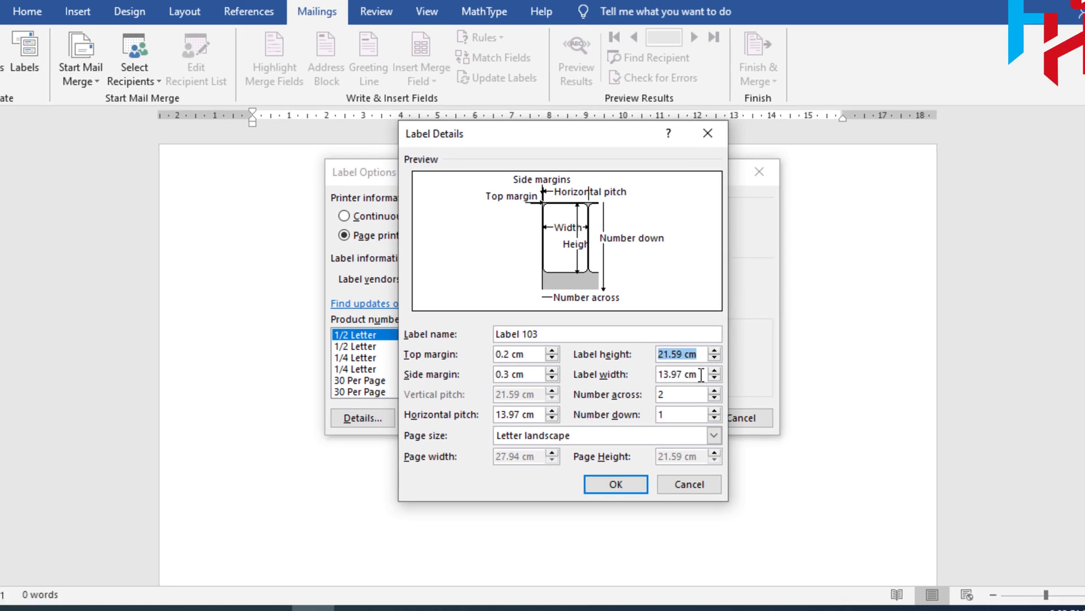
pyautogui.moveTo(776, 401); pyautogui.dragTo(642, 405)
pyautogui.click(219, 595)
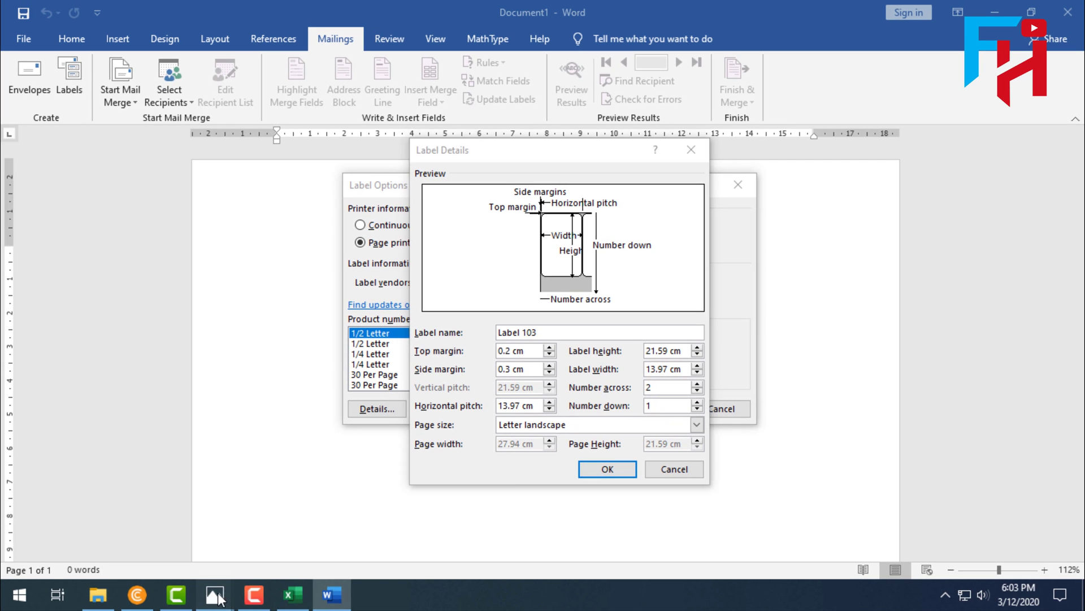
pyautogui.click(307, 508)
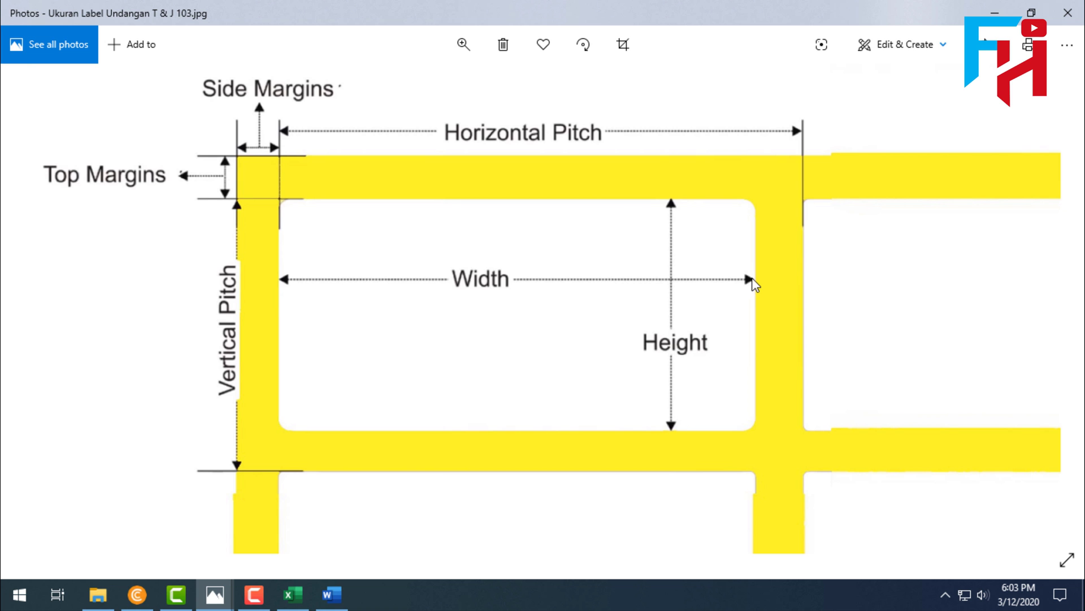
pyautogui.click(331, 594)
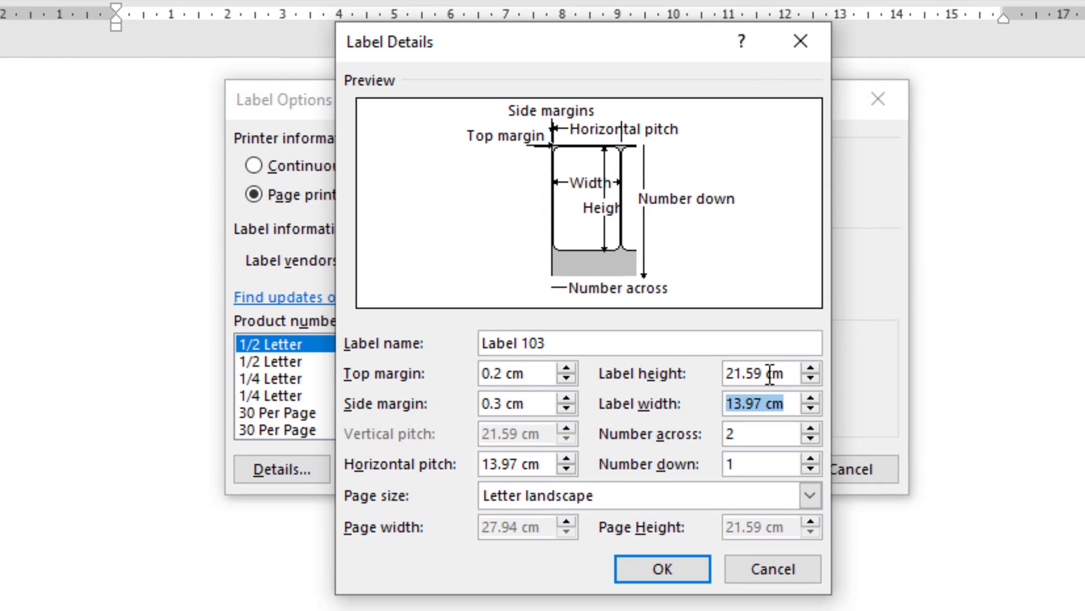
pyautogui.moveTo(710, 364); pyautogui.dragTo(633, 360)
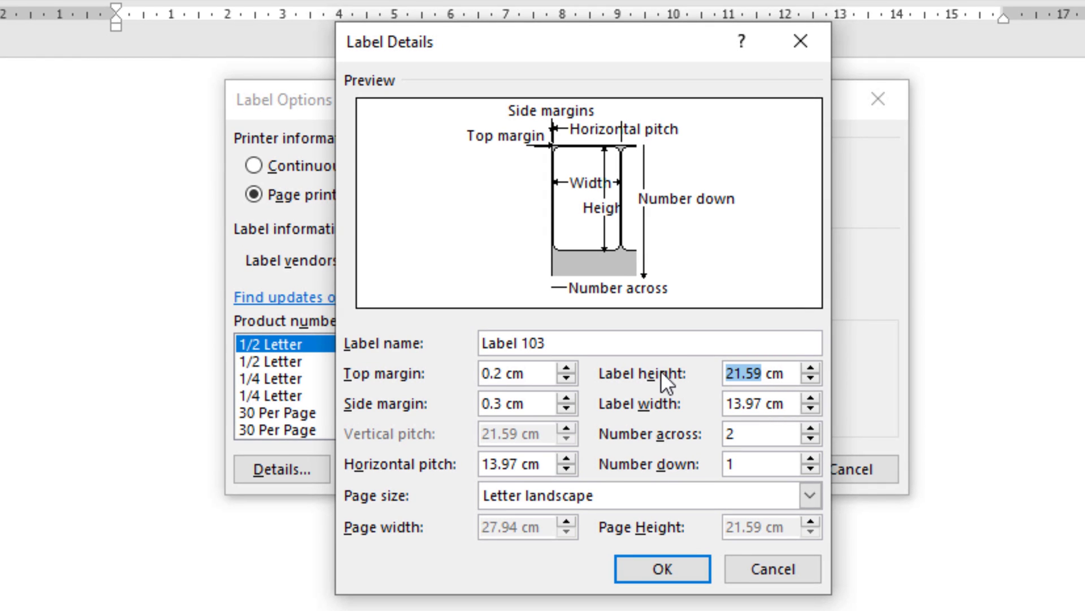
pyautogui.write('3.2')
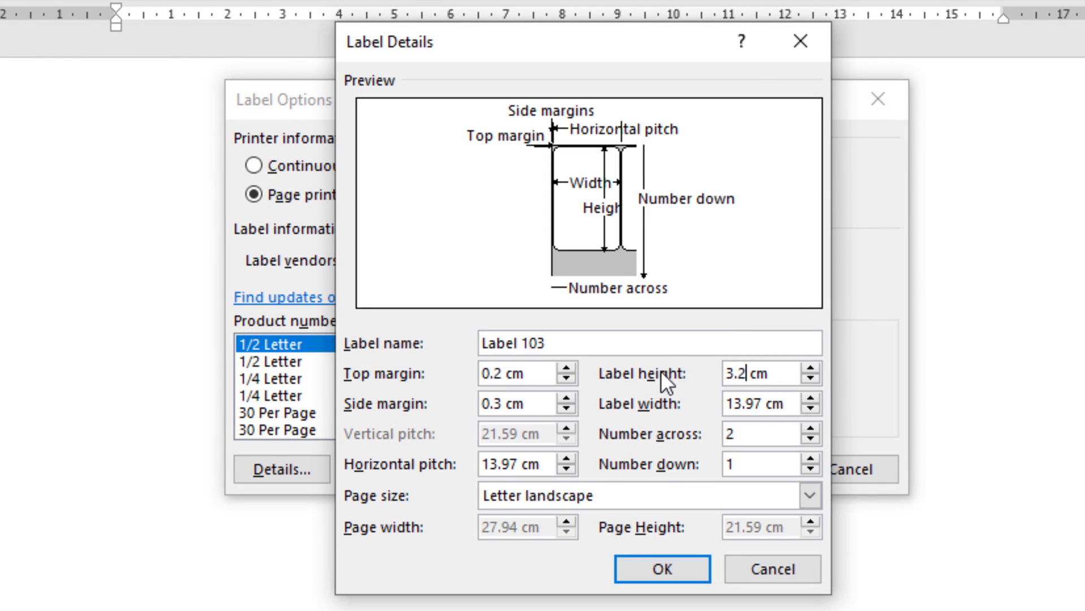
pyautogui.moveTo(765, 403); pyautogui.dragTo(656, 411)
pyautogui.write('6.4')
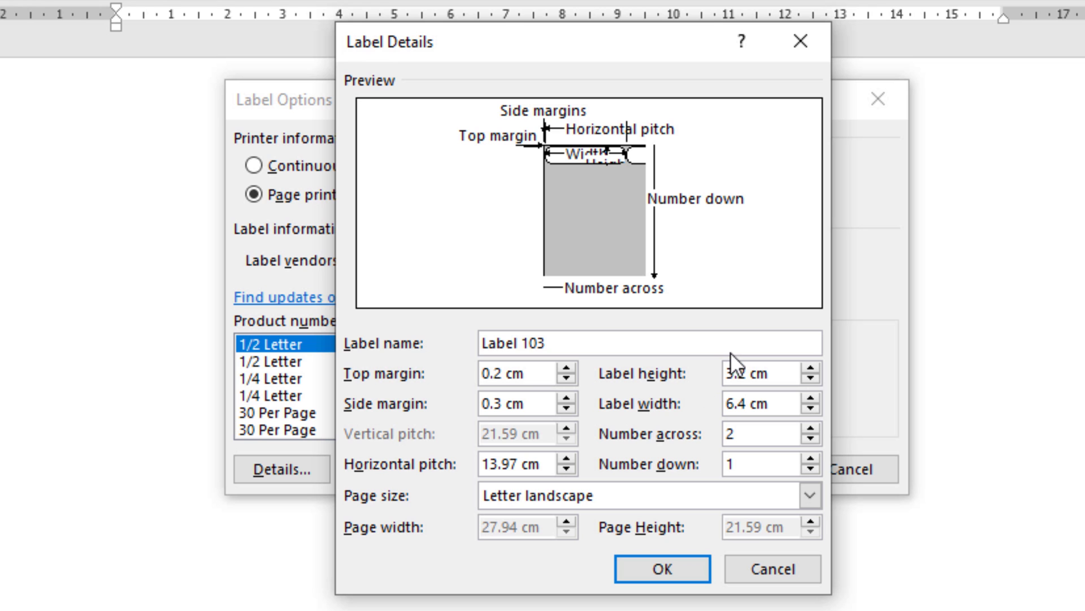
# Check the label grid on the diagram in Photos, and set the number across to 3 and number down to 4 in Word
pyautogui.moveTo(758, 439); pyautogui.dragTo(710, 434)
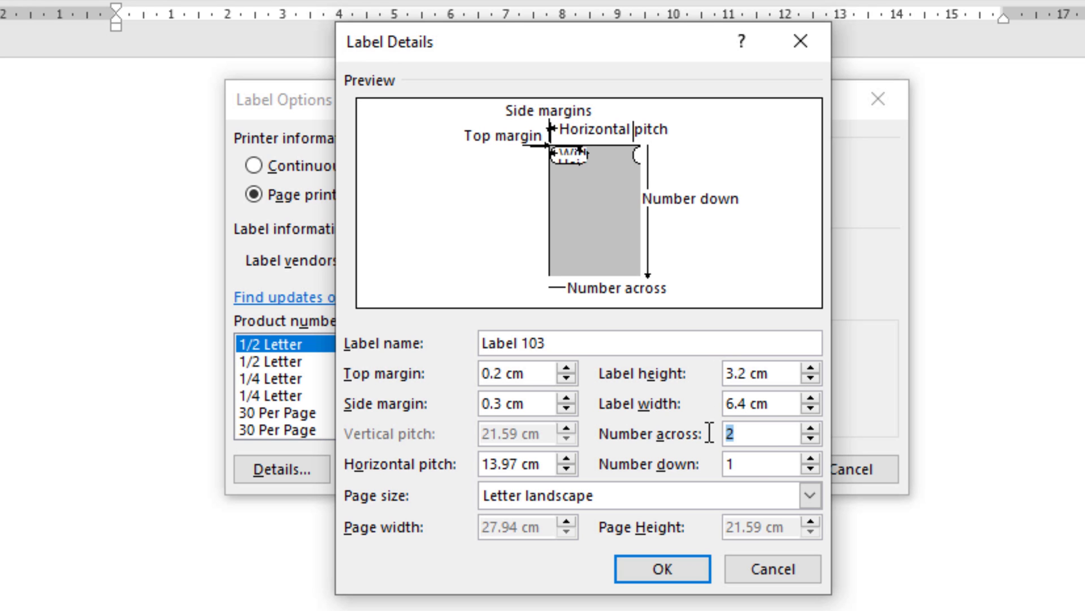
pyautogui.moveTo(757, 468); pyautogui.dragTo(650, 467)
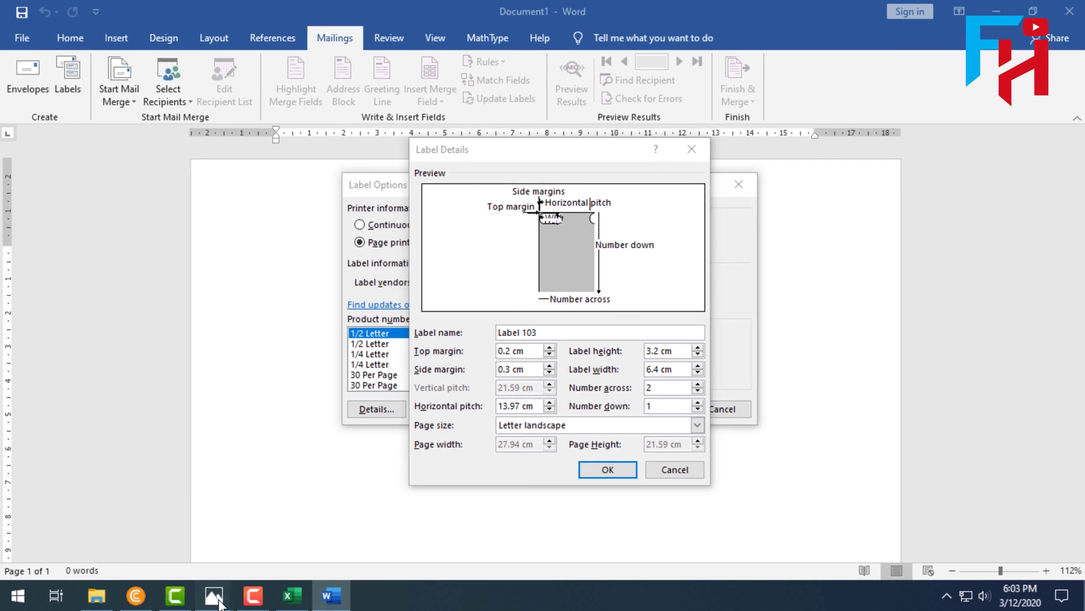
pyautogui.moveTo(215, 593)
pyautogui.click(260, 546)
pyautogui.scroll(-5, 644, 284)
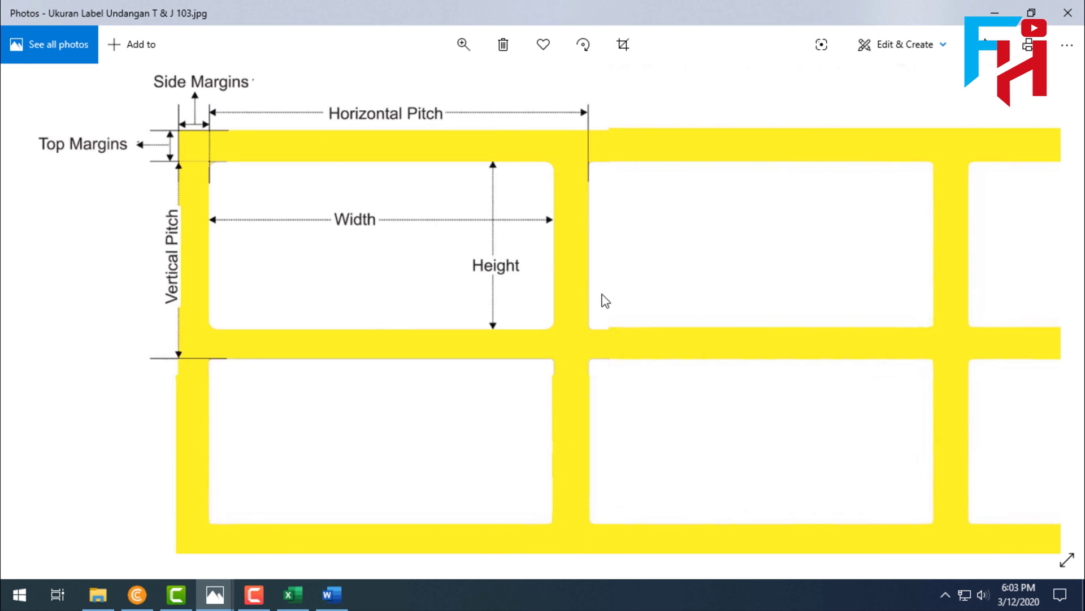
pyautogui.scroll(-1, 574, 308)
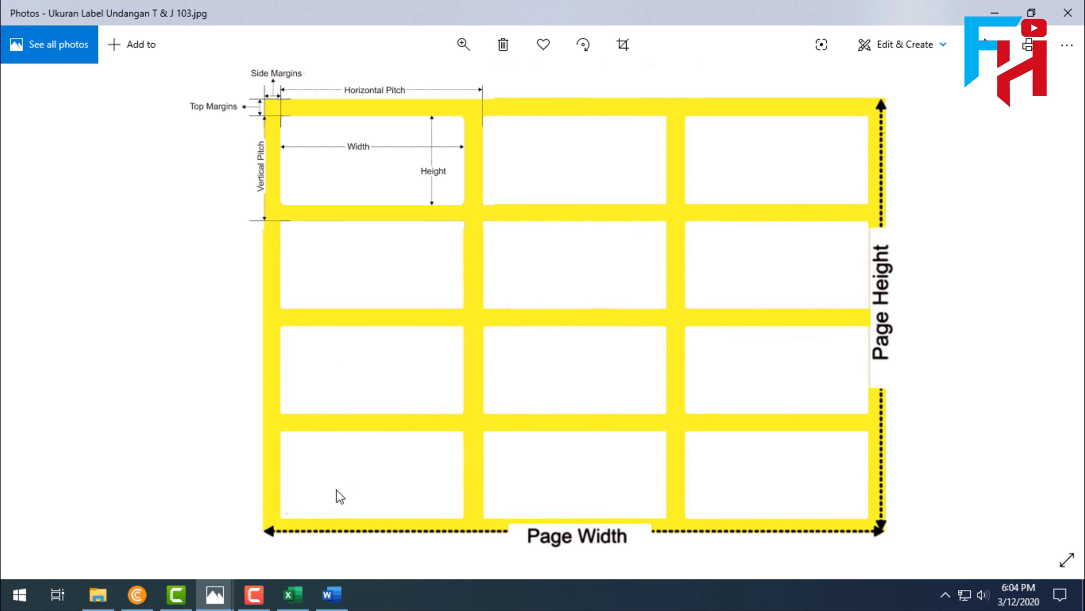
pyautogui.click(334, 594)
pyautogui.moveTo(666, 388); pyautogui.dragTo(594, 380)
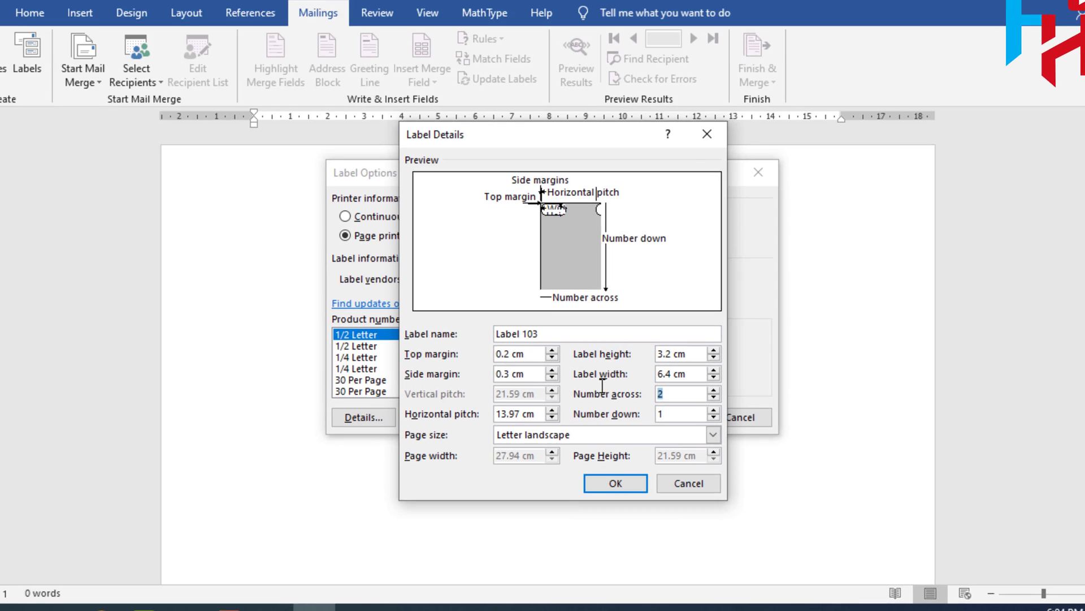
pyautogui.write('3')
pyautogui.press('Tab')
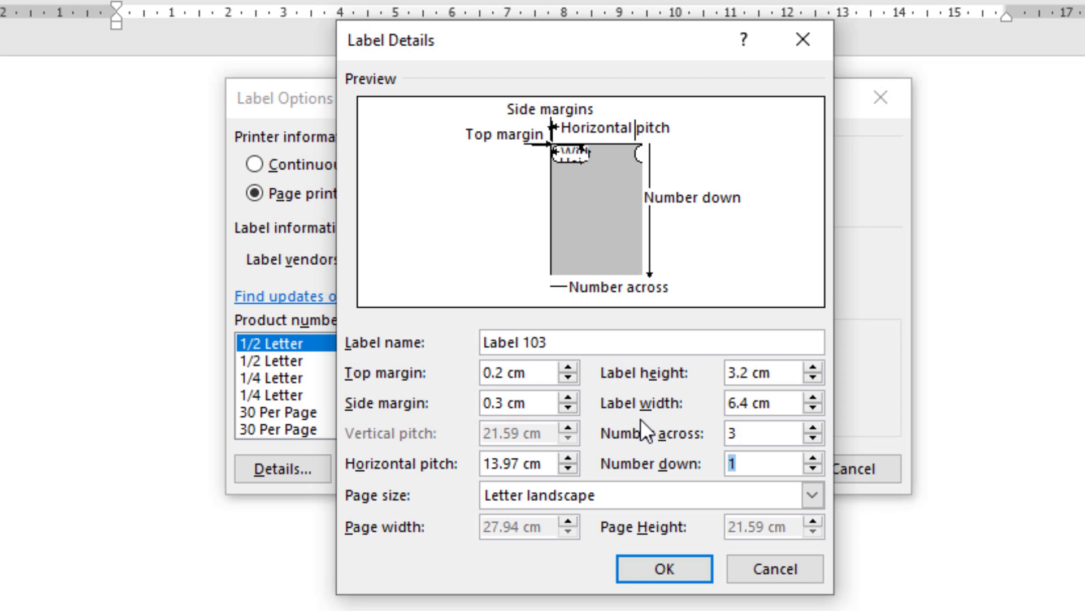
pyautogui.write('4')
pyautogui.press('Tab')
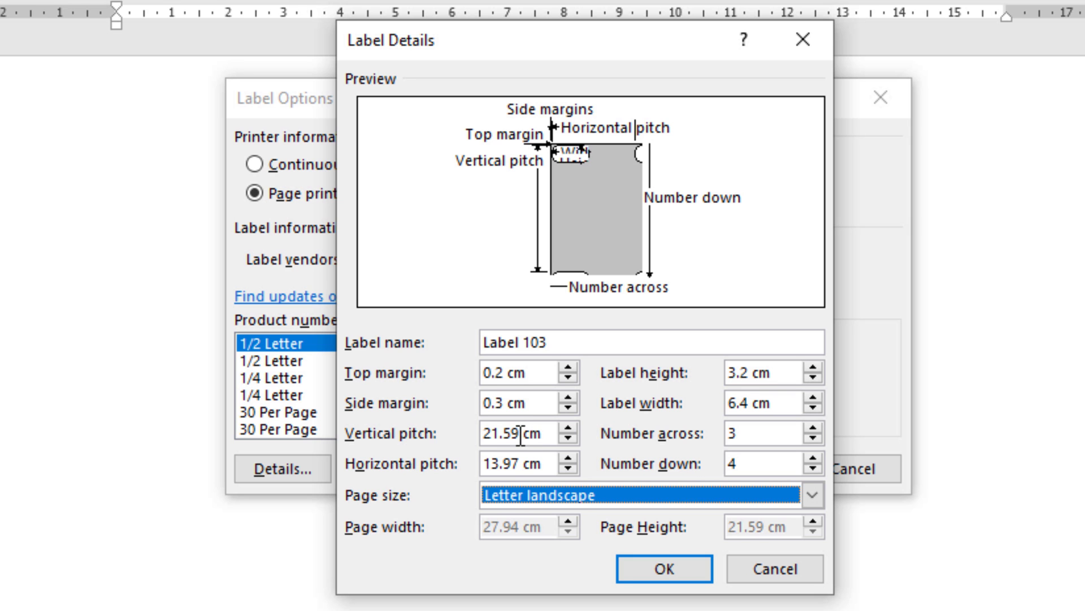
# Consult the pitch dimensions on the diagram in Photos to set the vertical pitch to 3.8 cm and horizontal pitch to 6.8 cm in Word
pyautogui.moveTo(520, 435); pyautogui.dragTo(485, 439)
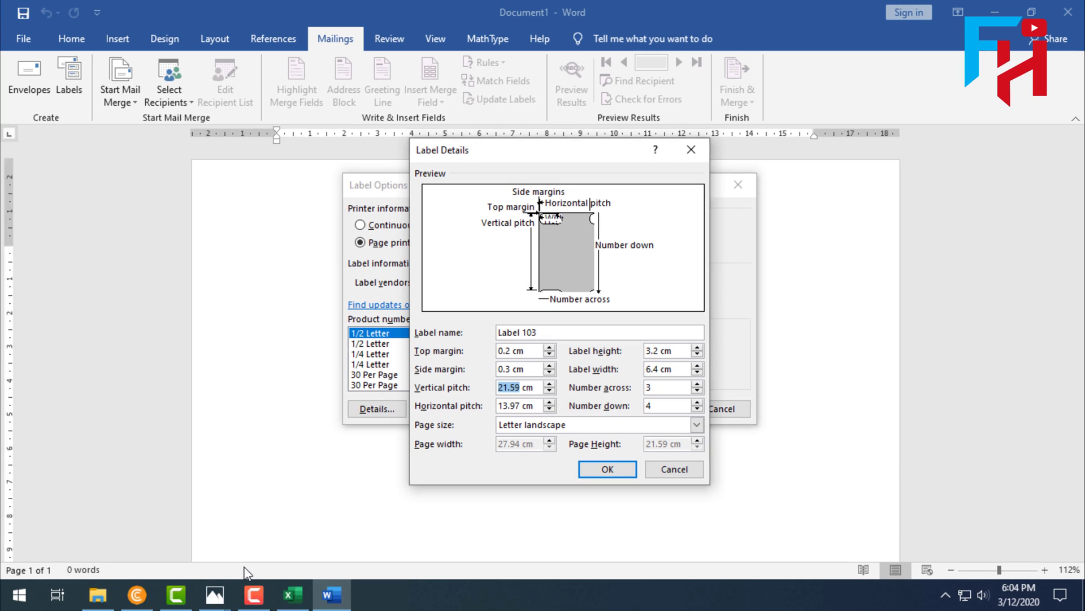
pyautogui.click(224, 589)
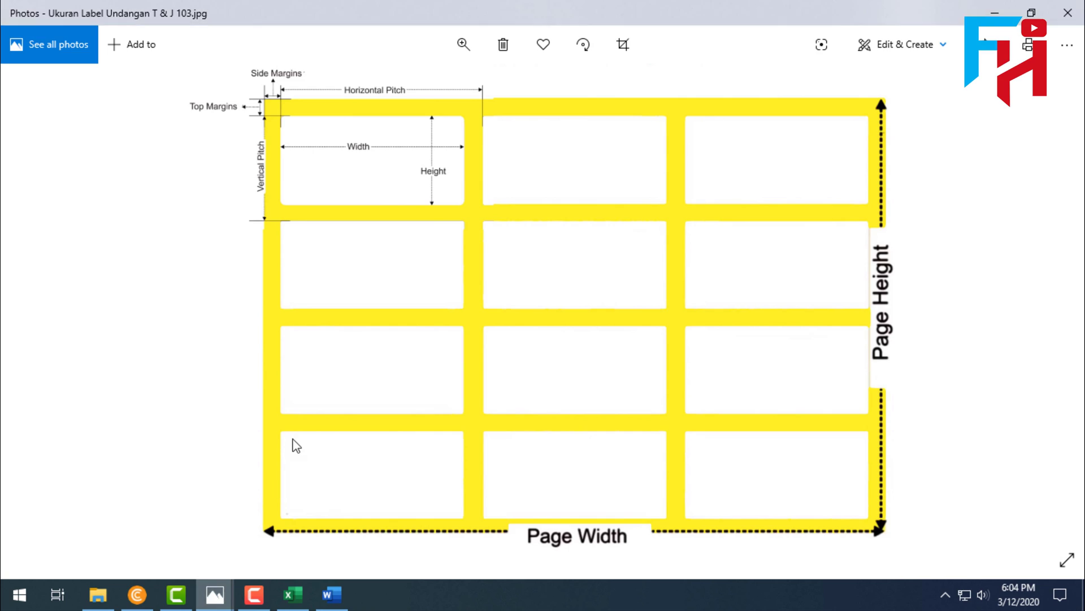
pyautogui.scroll(5, 325, 133)
pyautogui.moveTo(322, 128); pyautogui.dragTo(596, 390)
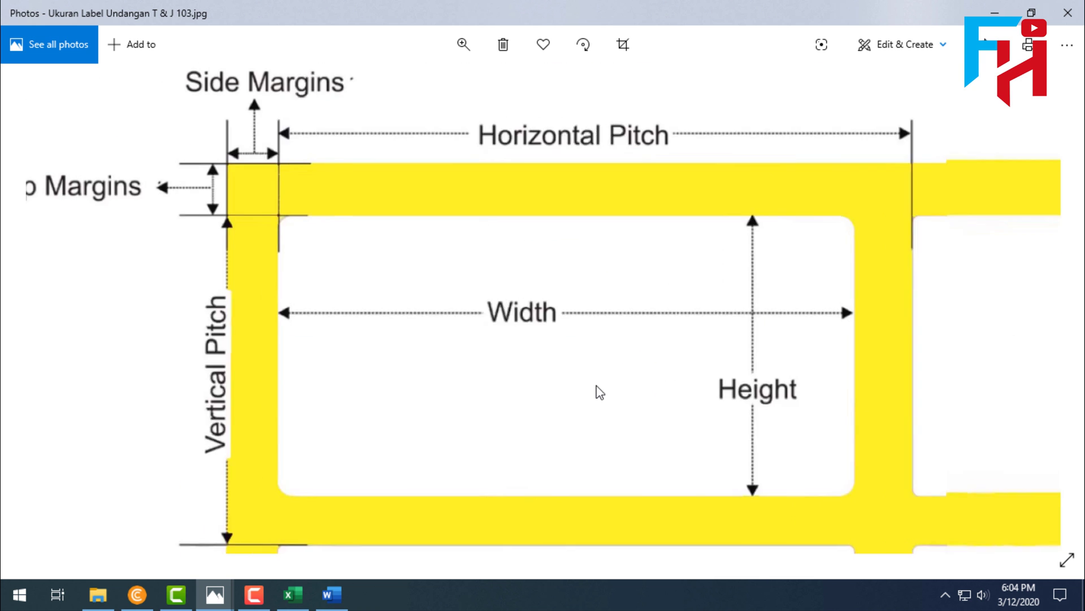
pyautogui.scroll(-3, 443, 262)
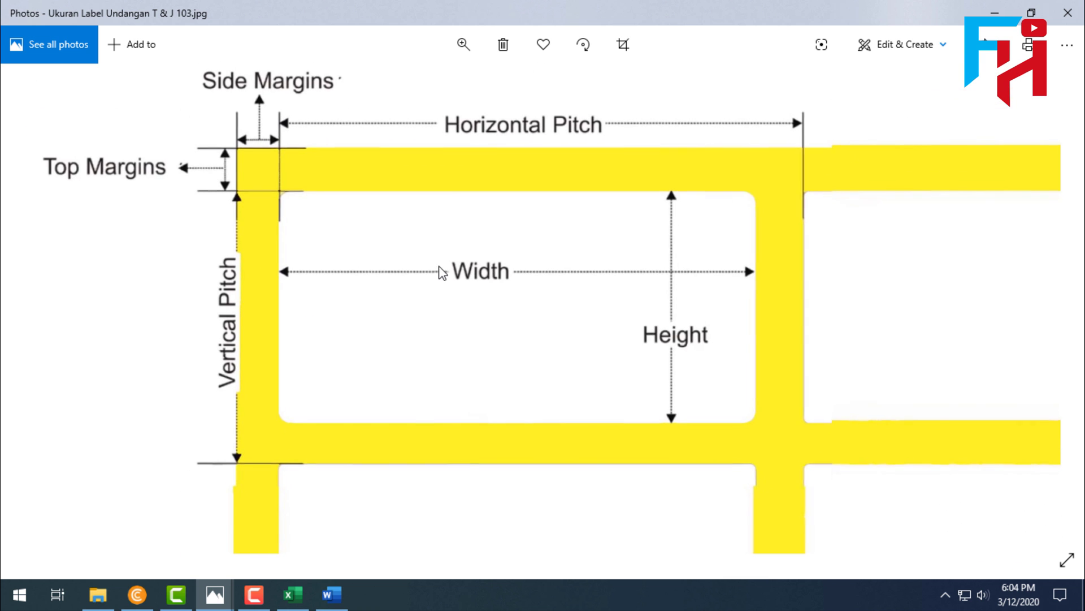
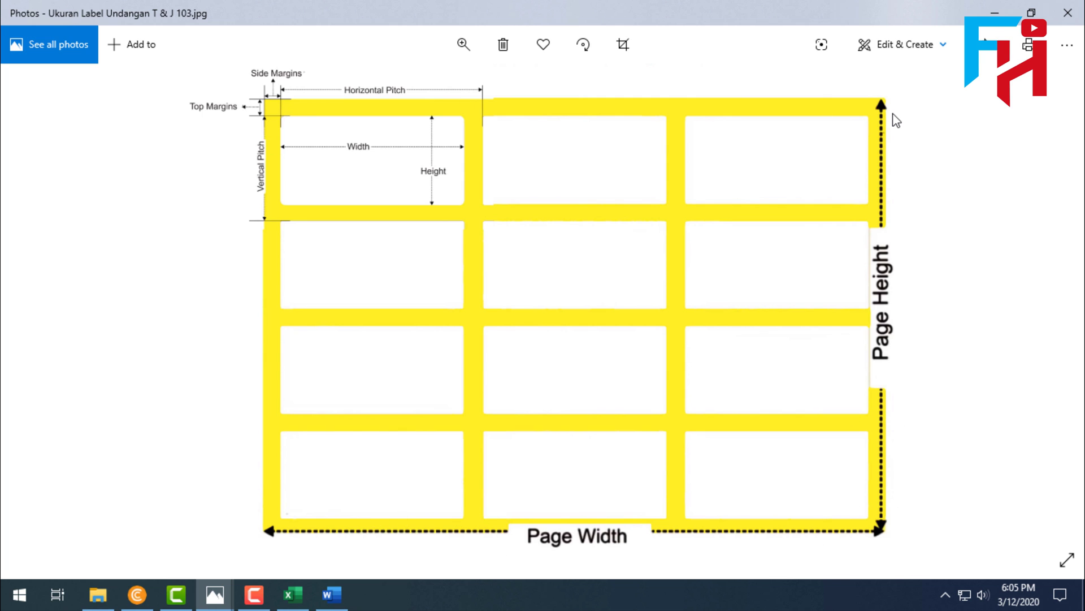
# Return to Word and set the label's page size to Custom, with a page width of 21 cm and page height of 16.5 cm
pyautogui.click(331, 594)
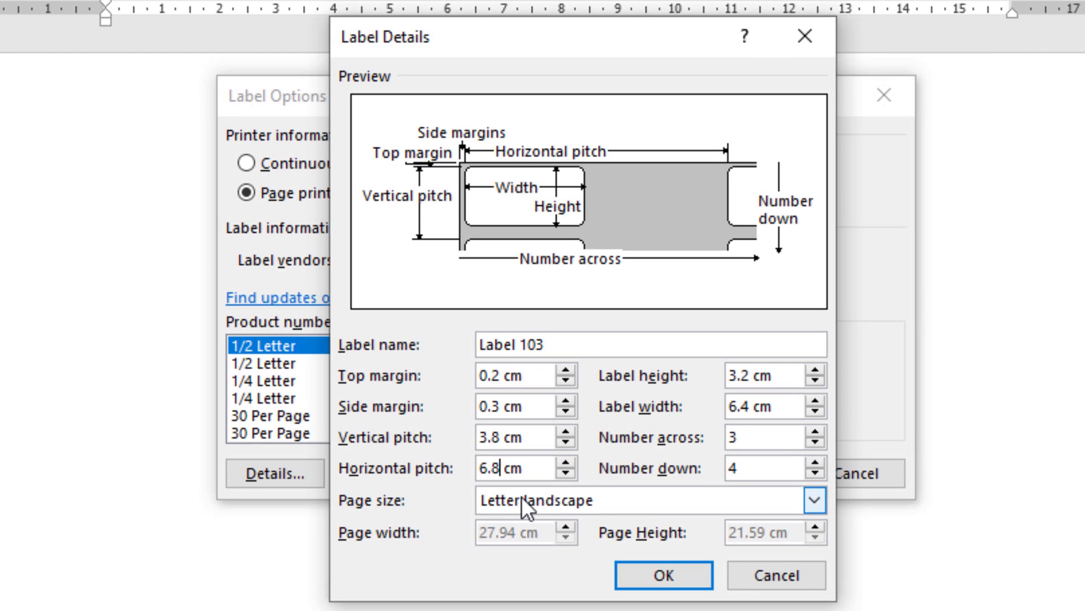
pyautogui.click(505, 499)
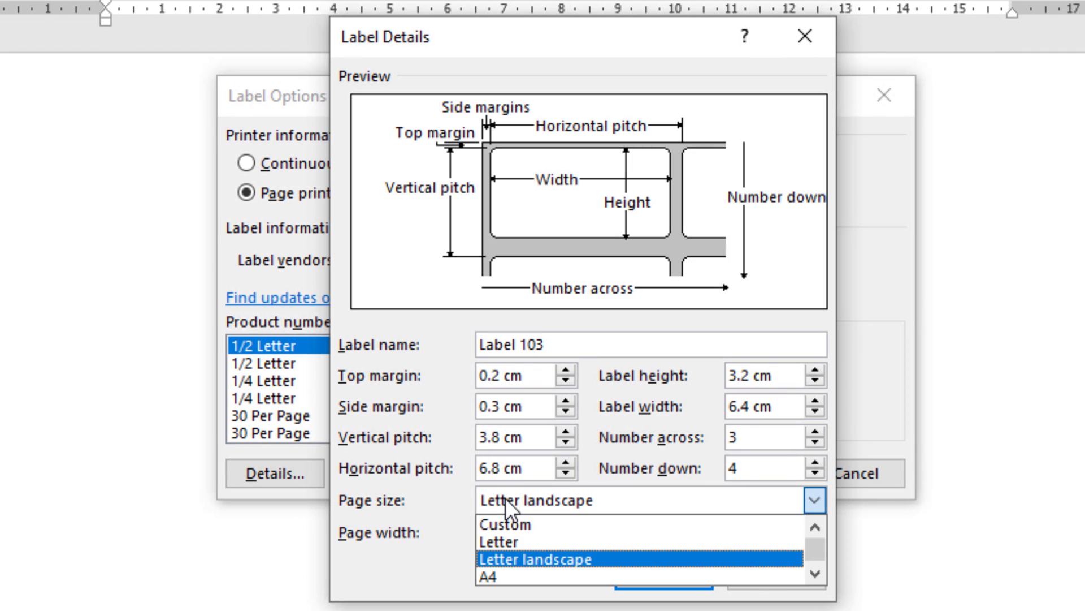
pyautogui.click(500, 521)
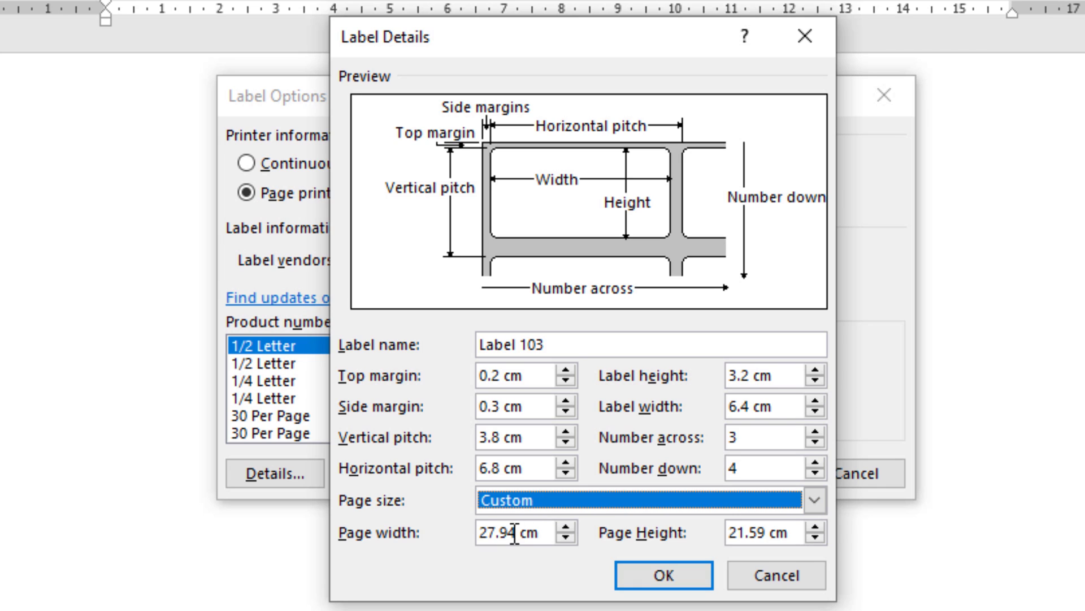
pyautogui.moveTo(516, 532); pyautogui.dragTo(453, 535)
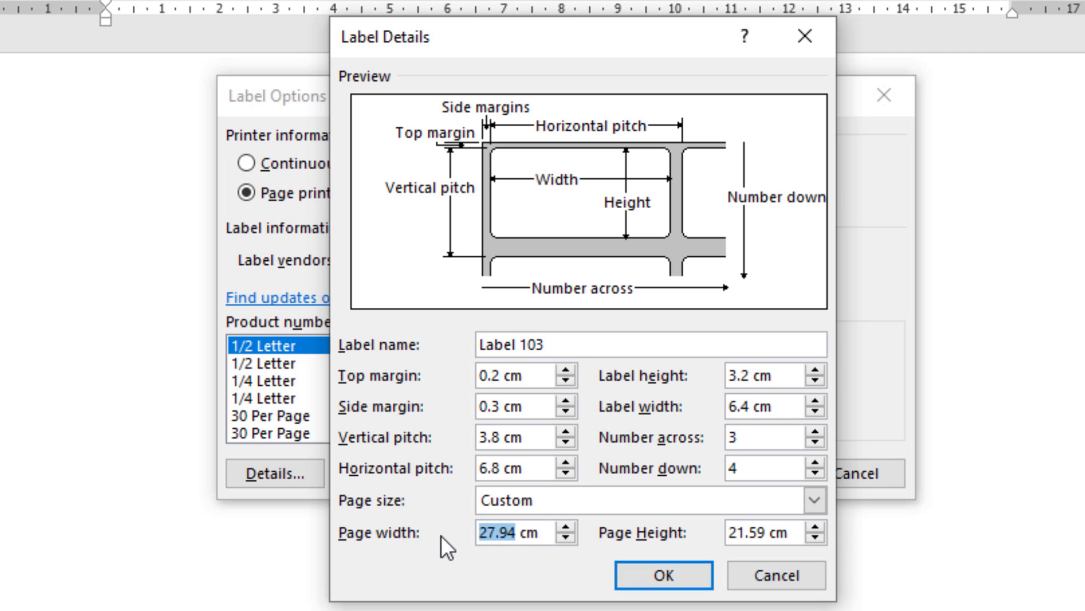
pyautogui.write('21')
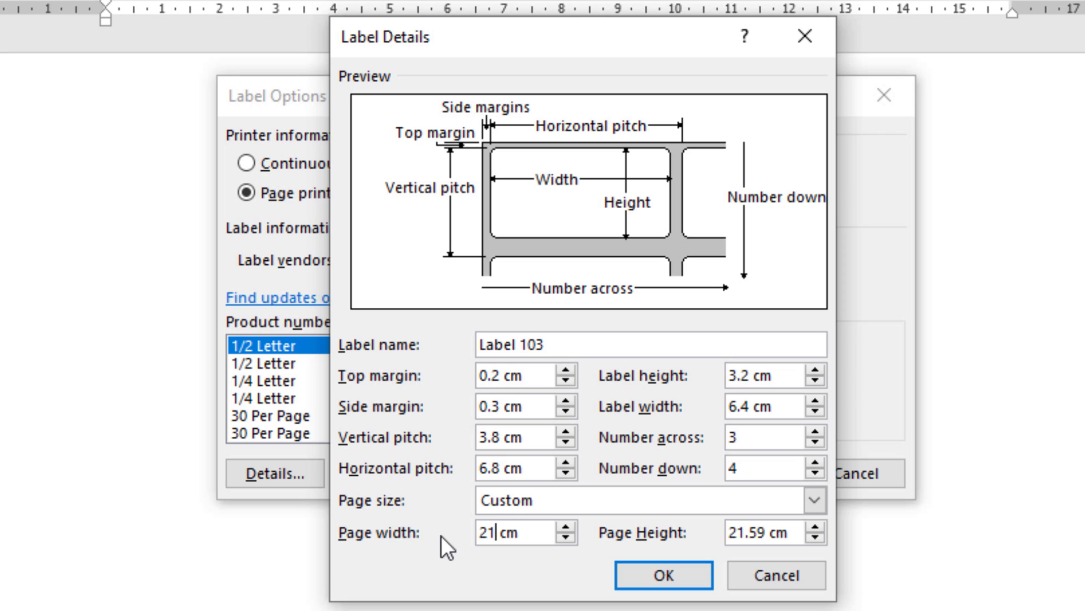
pyautogui.moveTo(767, 532); pyautogui.dragTo(713, 535)
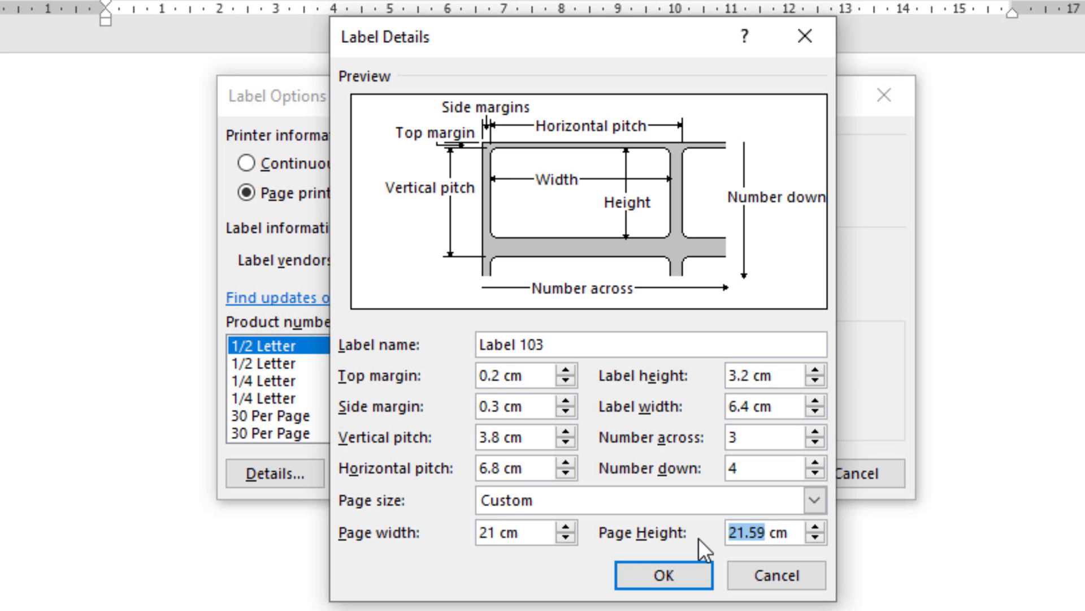
pyautogui.write('16.5')
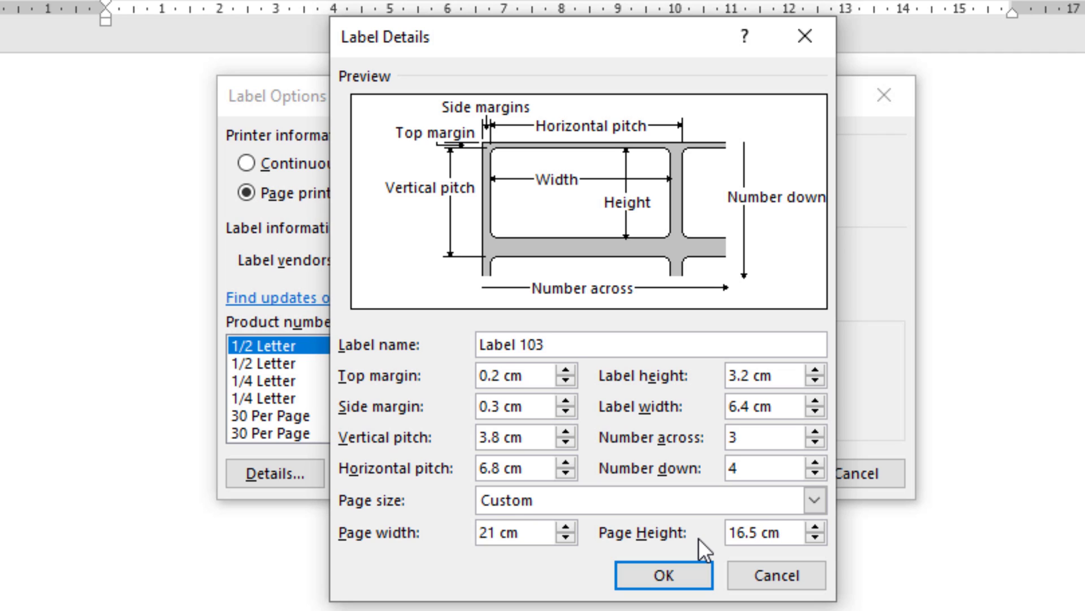
# Save the custom label, create the Label 103 sheet from it, and apply All Borders to the entire label table
pyautogui.click(661, 583)
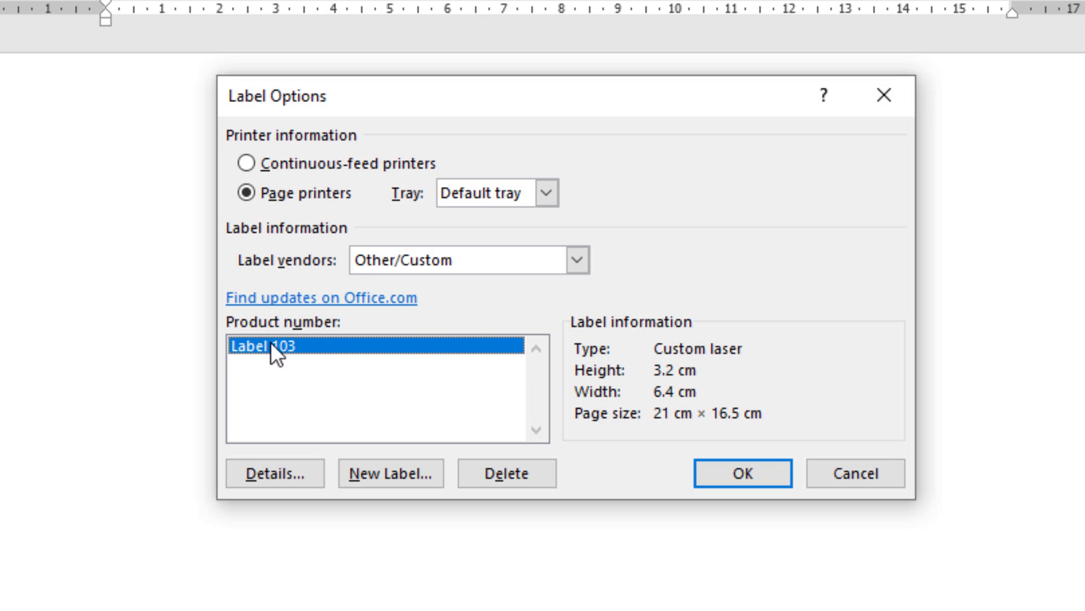
pyautogui.click(728, 472)
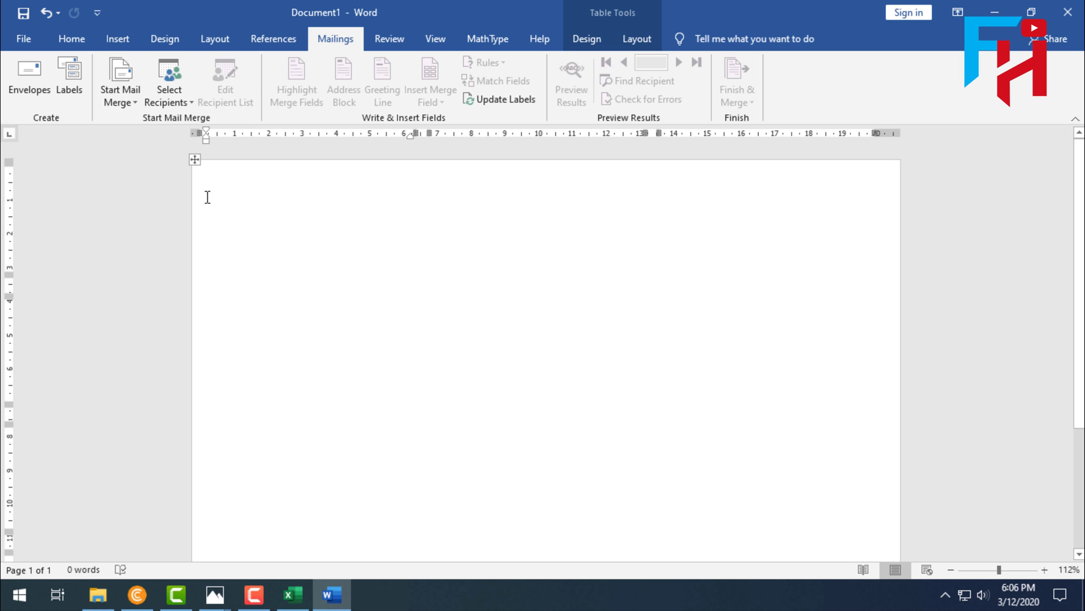
pyautogui.click(196, 160)
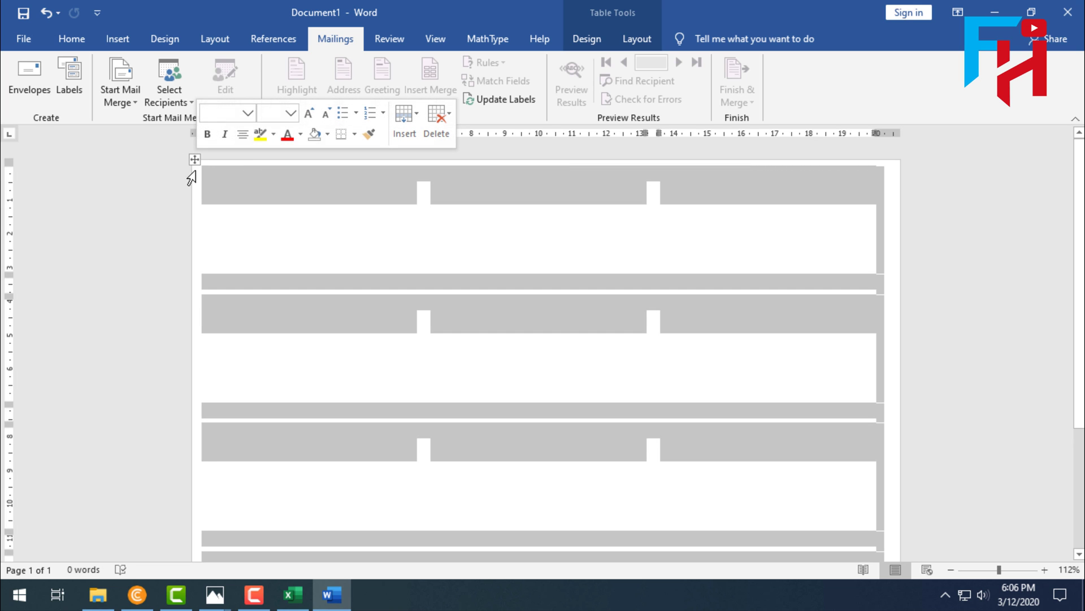
pyautogui.click(72, 39)
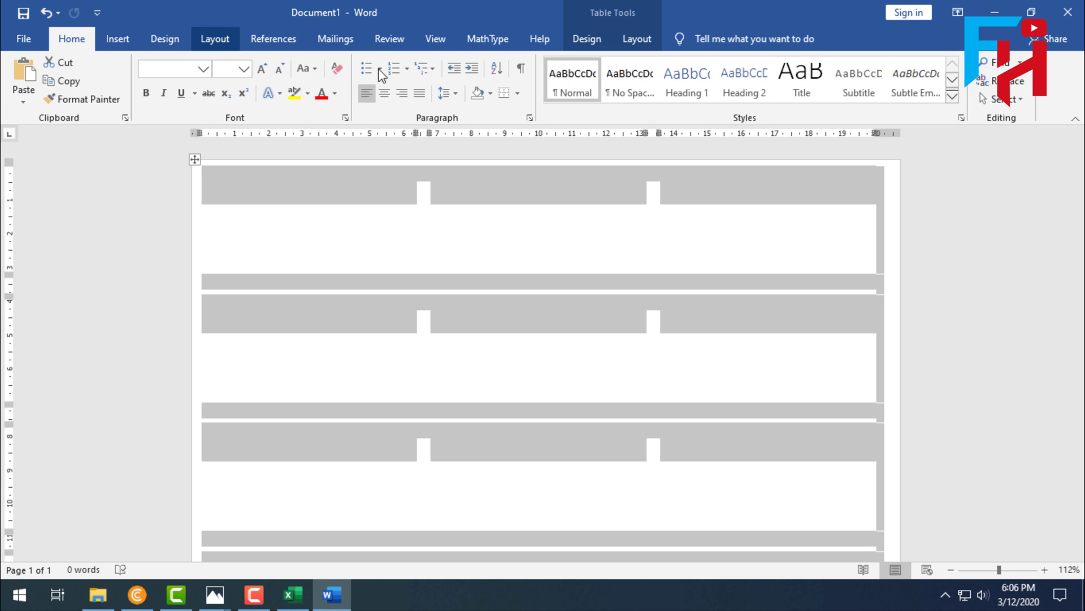
pyautogui.click(517, 95)
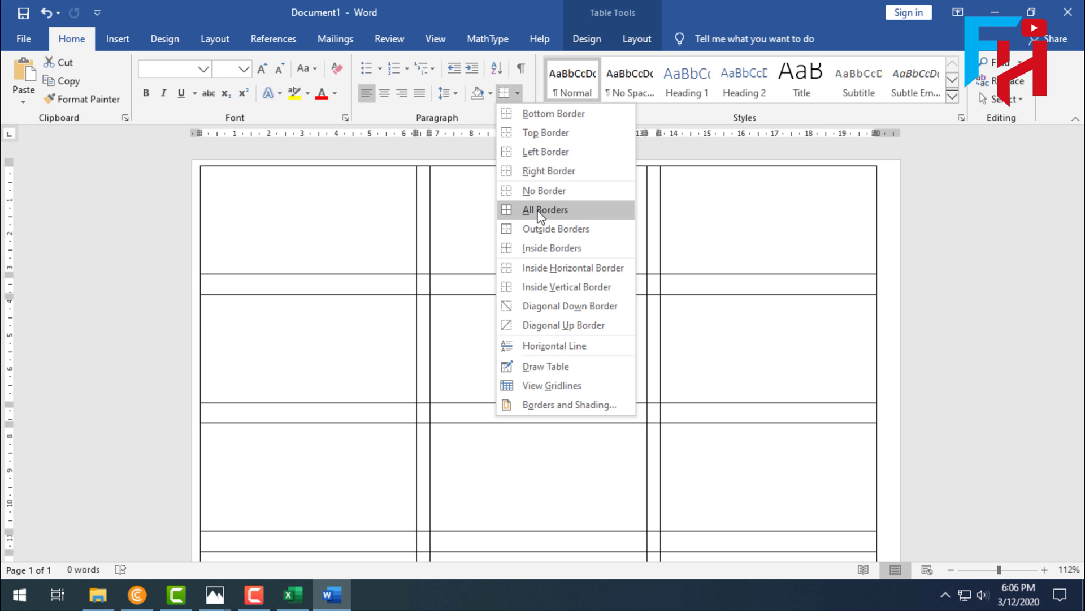
pyautogui.click(537, 212)
pyautogui.click(912, 223)
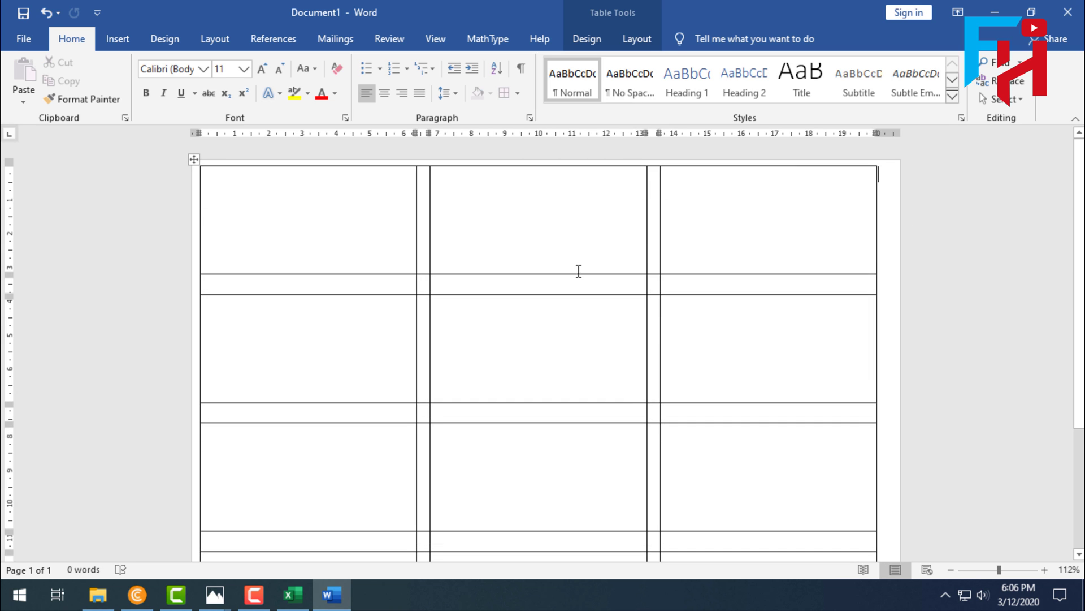
# Look over the bordered label sheet, check the guest list in Excel, and return to Word
pyautogui.scroll(-1, 579, 272)
pyautogui.scroll(1, 580, 272)
pyautogui.scroll(-1, 506, 312)
pyautogui.scroll(1, 441, 305)
pyautogui.click(333, 213)
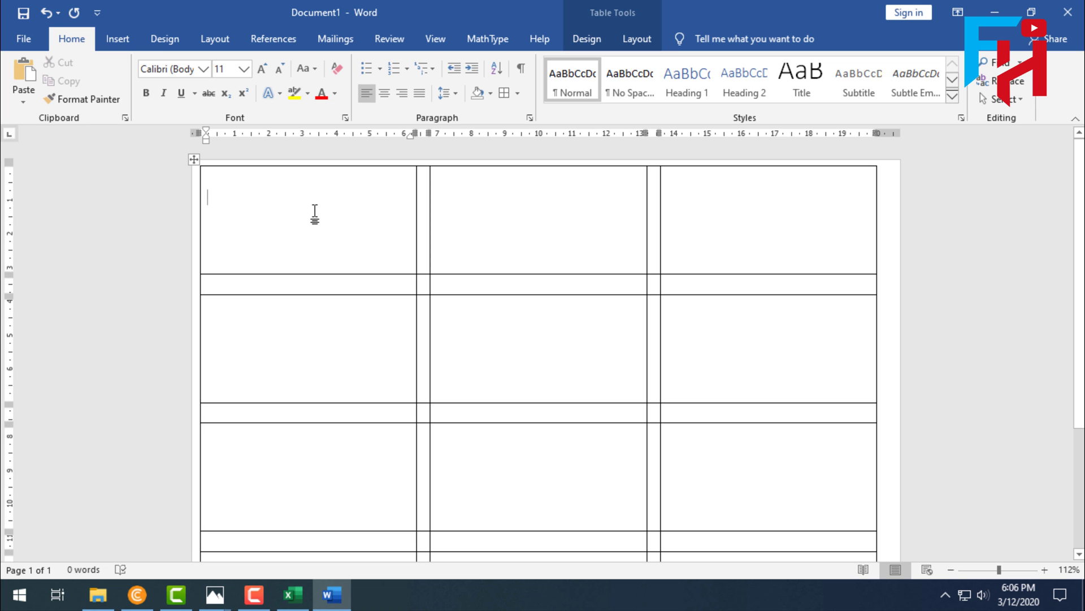
pyautogui.scroll(-5, 269, 243)
pyautogui.scroll(5, 269, 244)
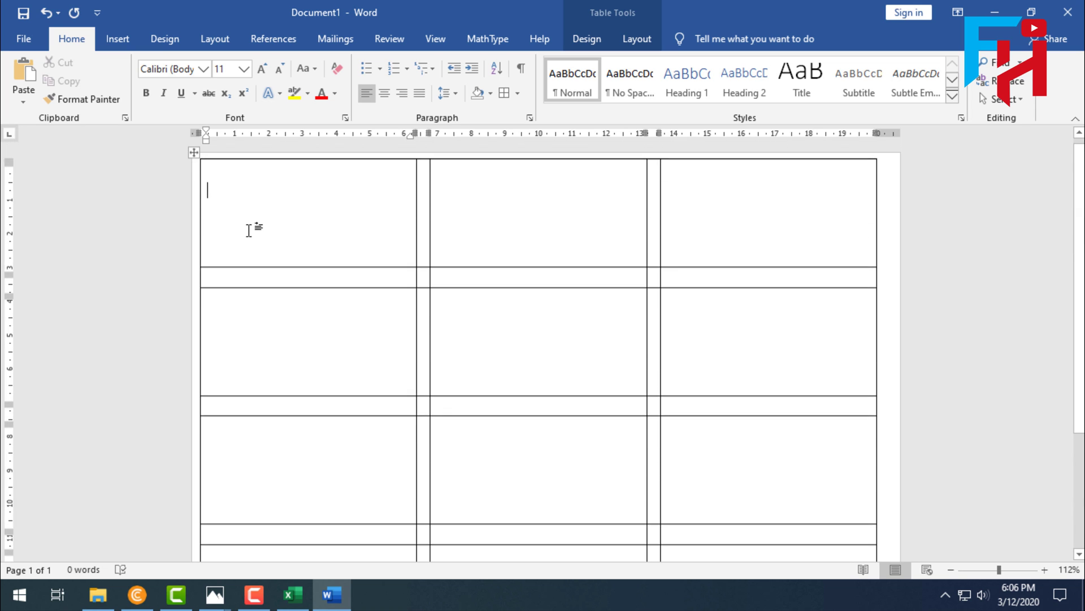
pyautogui.click(291, 595)
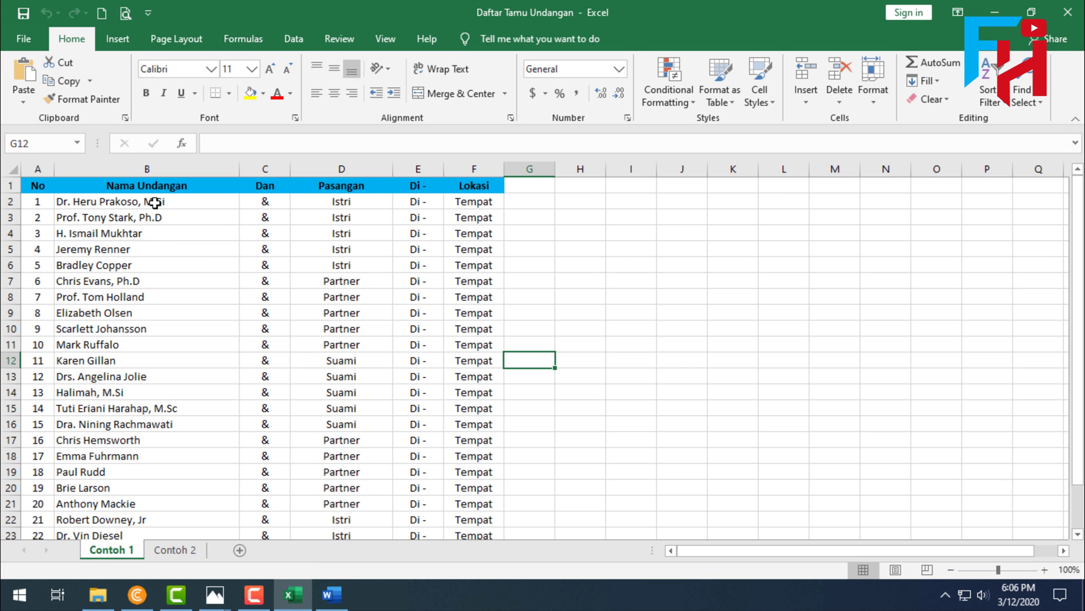
pyautogui.click(332, 595)
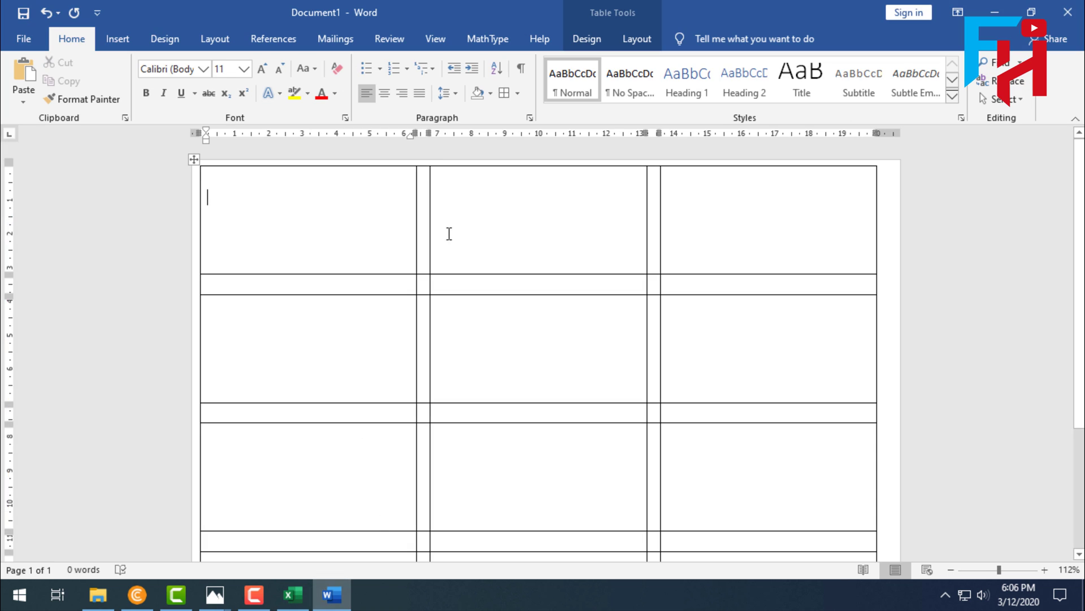
# Use the existing workbook Daftar Tamu Undangan from Documents > Bahan Video as the mail merge recipient list
pyautogui.click(338, 39)
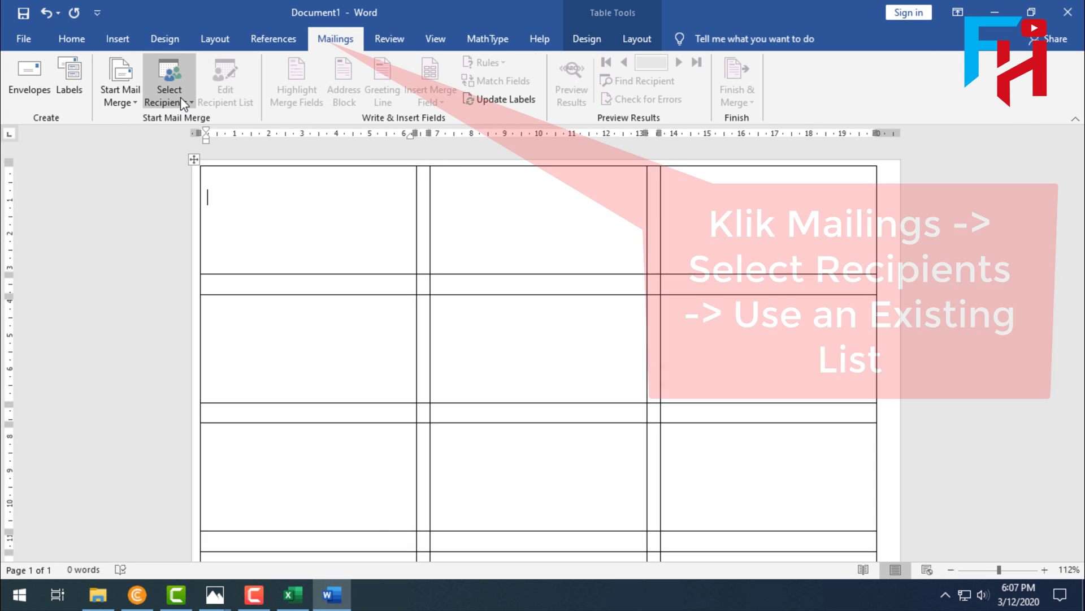
pyautogui.click(178, 103)
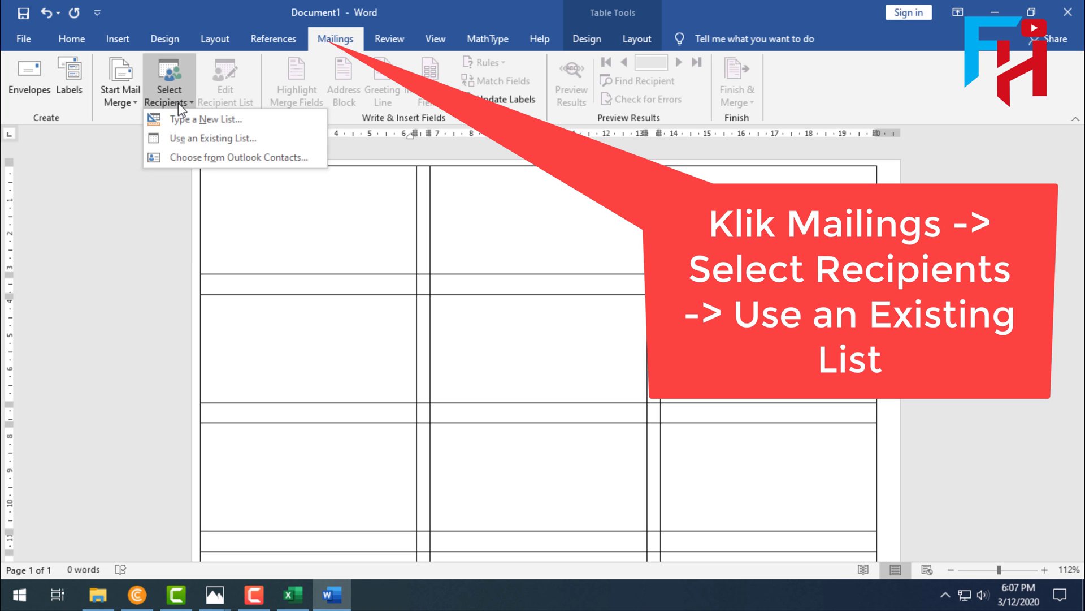
pyautogui.click(185, 138)
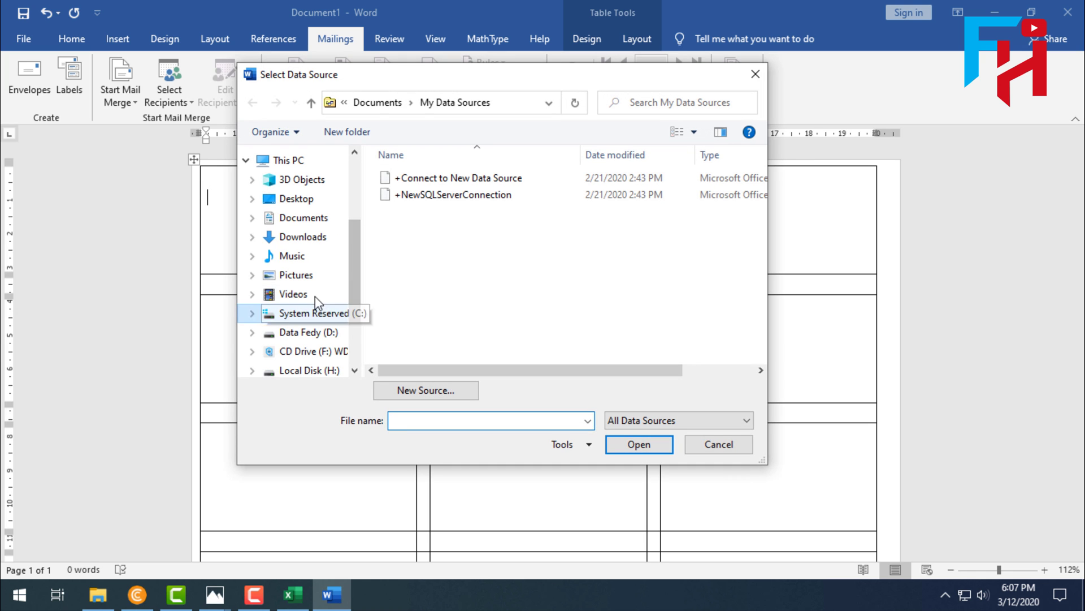
pyautogui.click(300, 220)
pyautogui.doubleClick(446, 179)
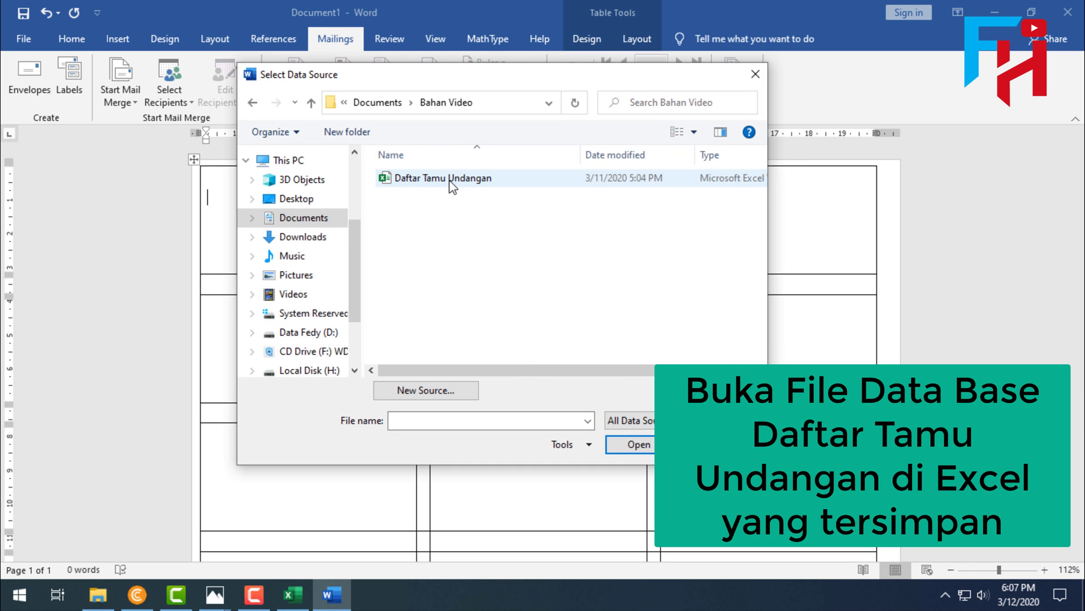
pyautogui.click(423, 180)
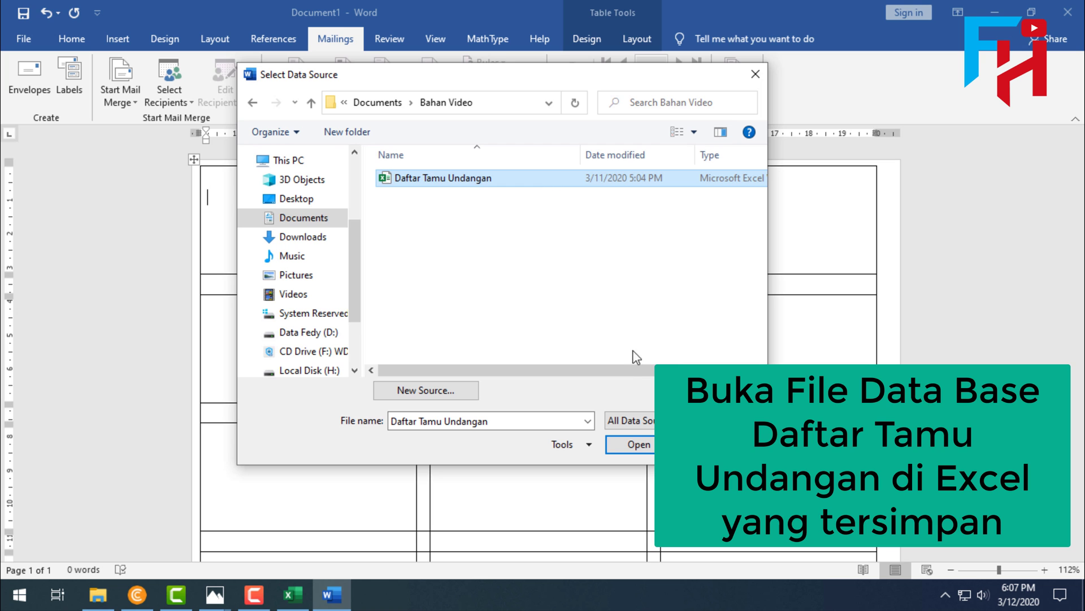
pyautogui.click(638, 443)
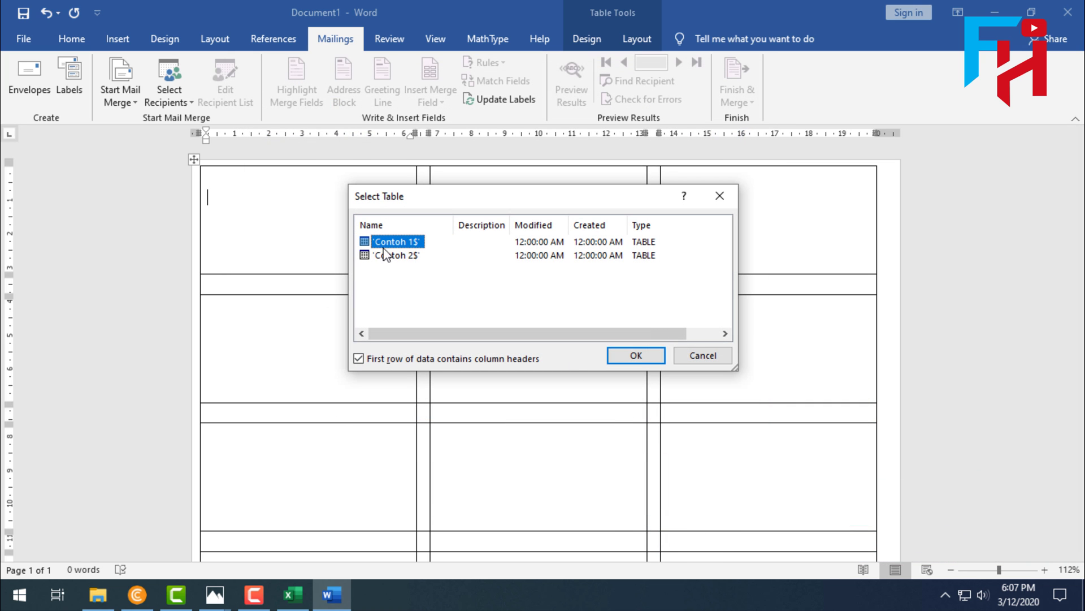
# Switch to Excel, insert a new worksheet, move it before Contoh 1 and back between Contoh 1 and Contoh 2, and reopen Contoh 1
pyautogui.click(300, 591)
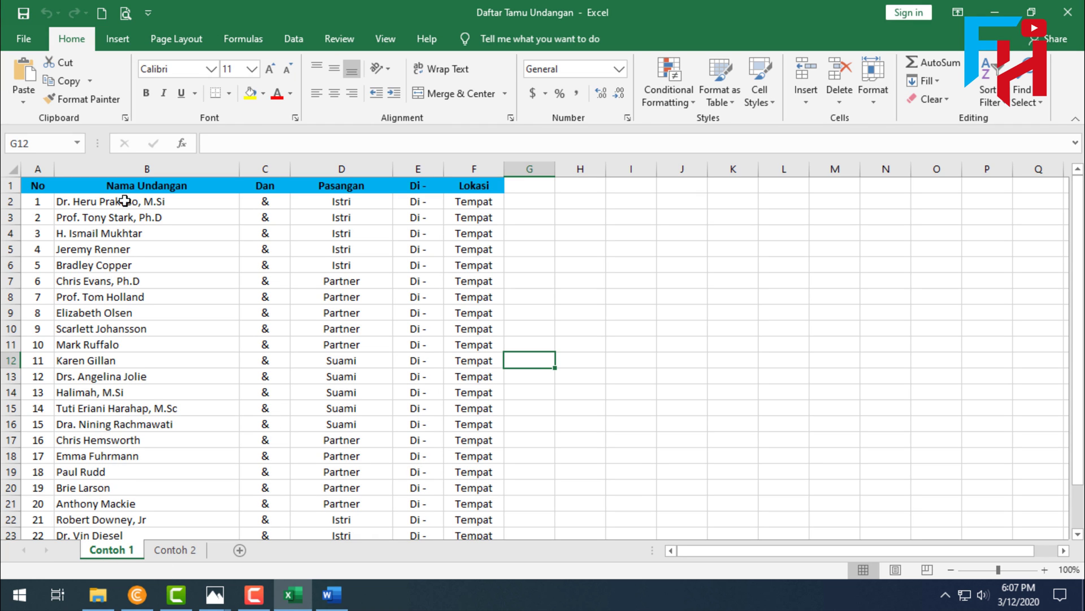
pyautogui.click(245, 554)
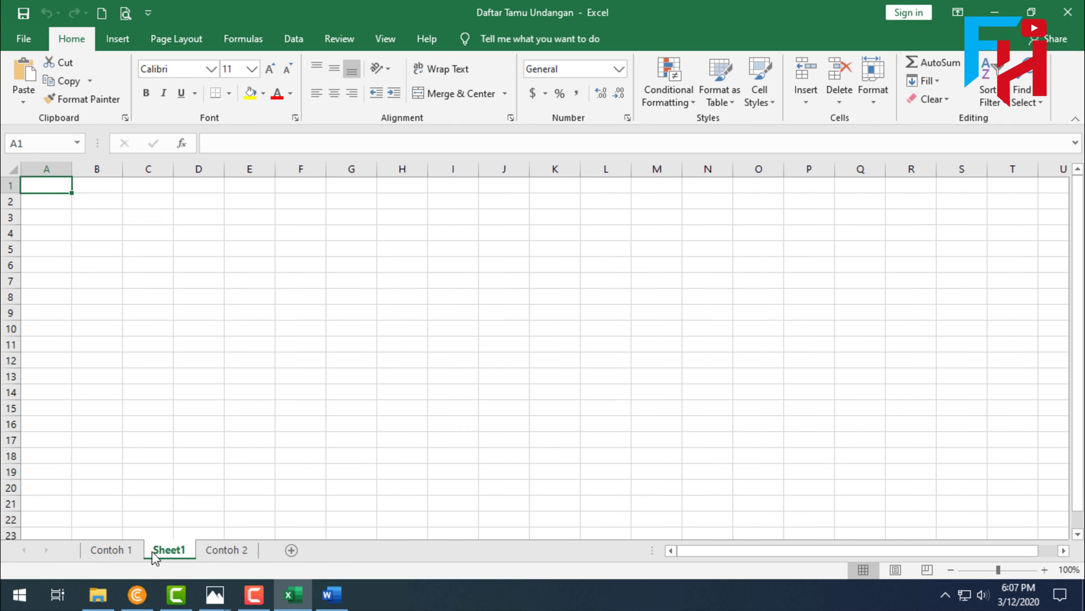
pyautogui.moveTo(171, 555); pyautogui.dragTo(105, 552)
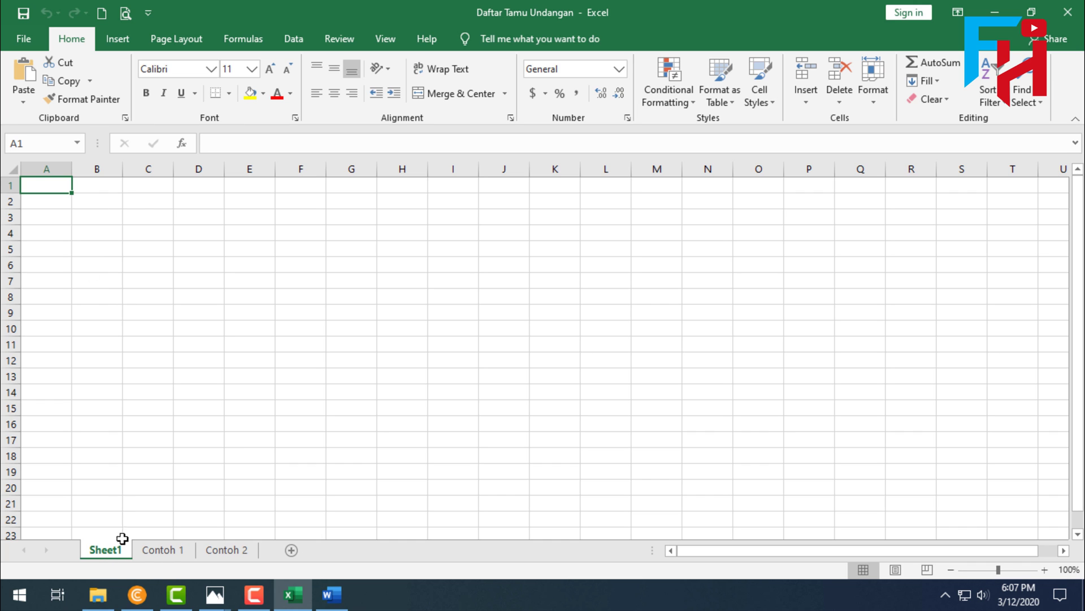
pyautogui.moveTo(208, 555); pyautogui.dragTo(208, 555)
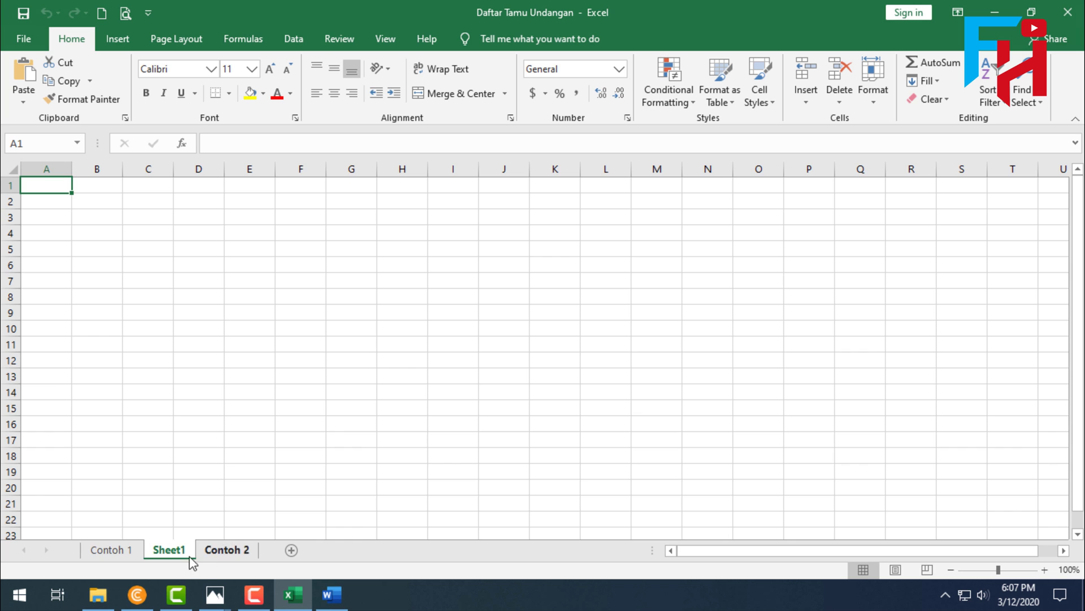
pyautogui.click(111, 552)
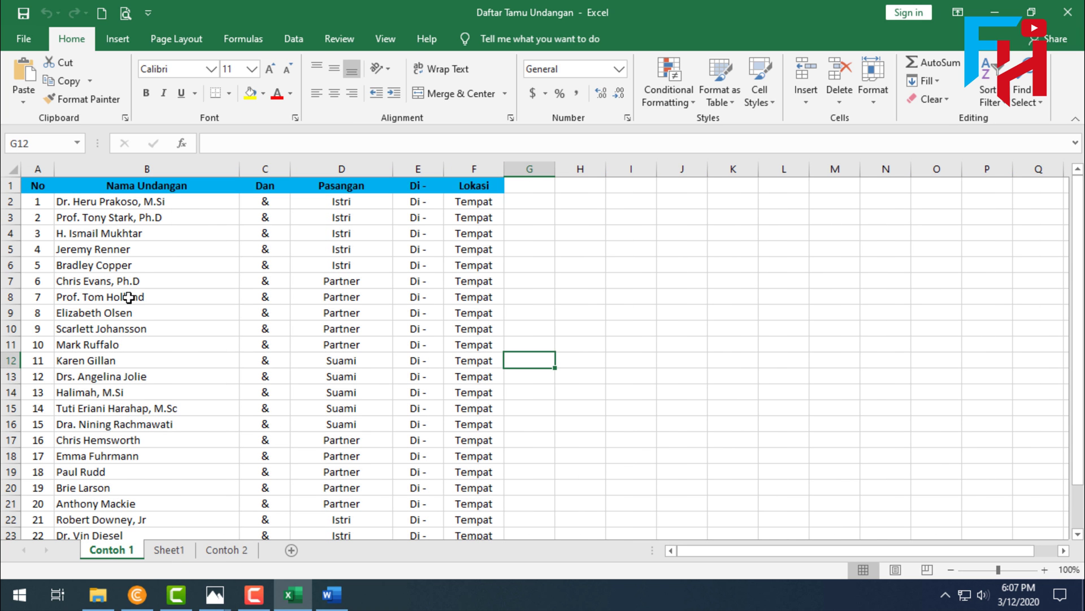
# Return to Word and choose the Contoh 1$ table, with column headers in its first row, as the merge data
pyautogui.click(332, 595)
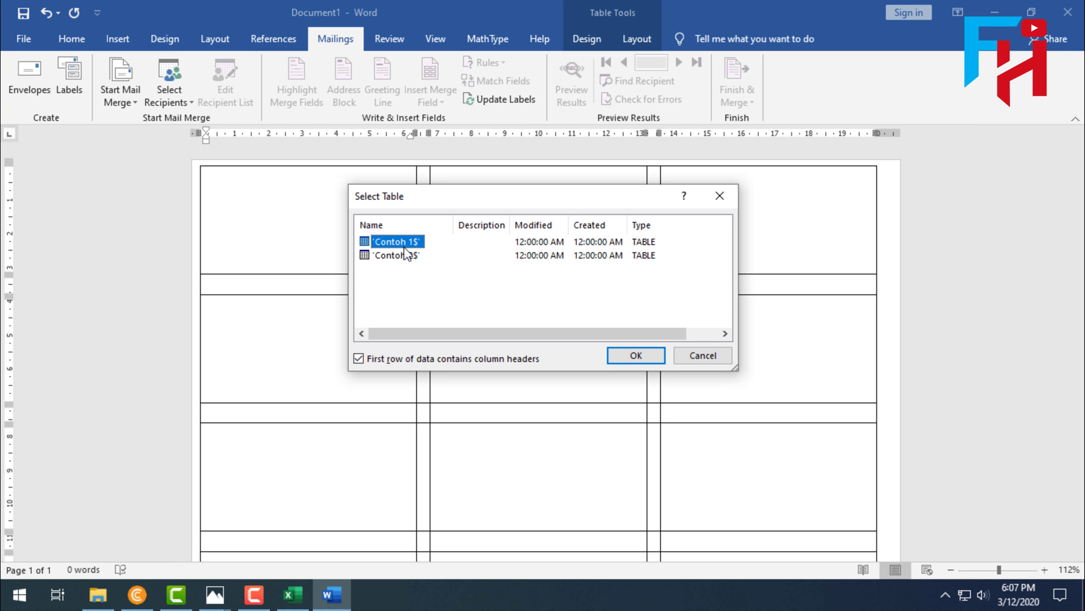
pyautogui.click(632, 358)
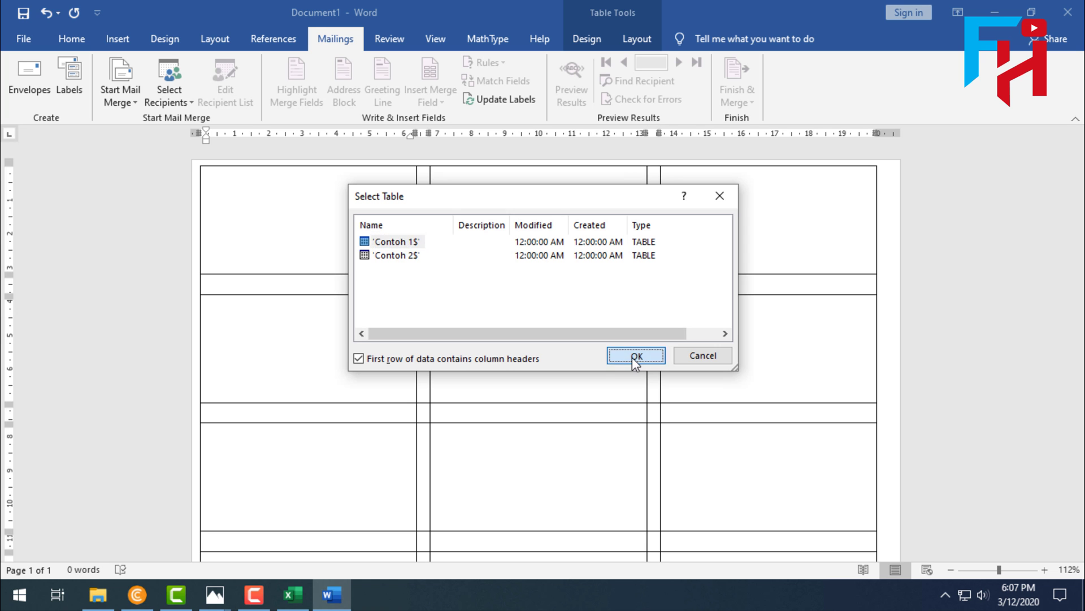
pyautogui.scroll(-2, 641, 353)
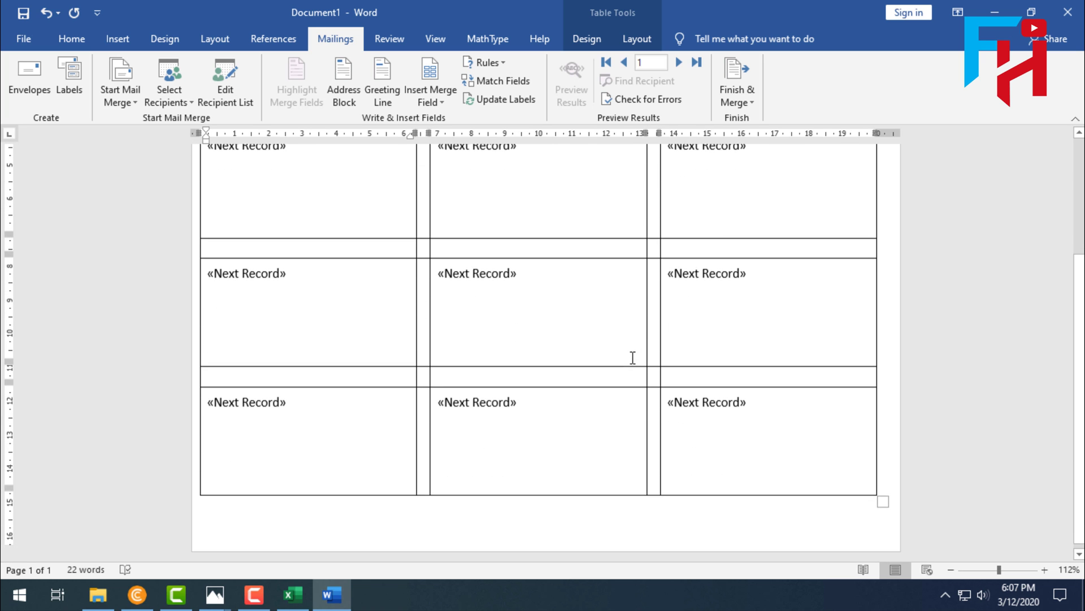
pyautogui.scroll(2, 634, 357)
# Insert the merge fields Nama_Undangan, Dan and Pasangan on three separate lines in the first label
pyautogui.click(221, 207)
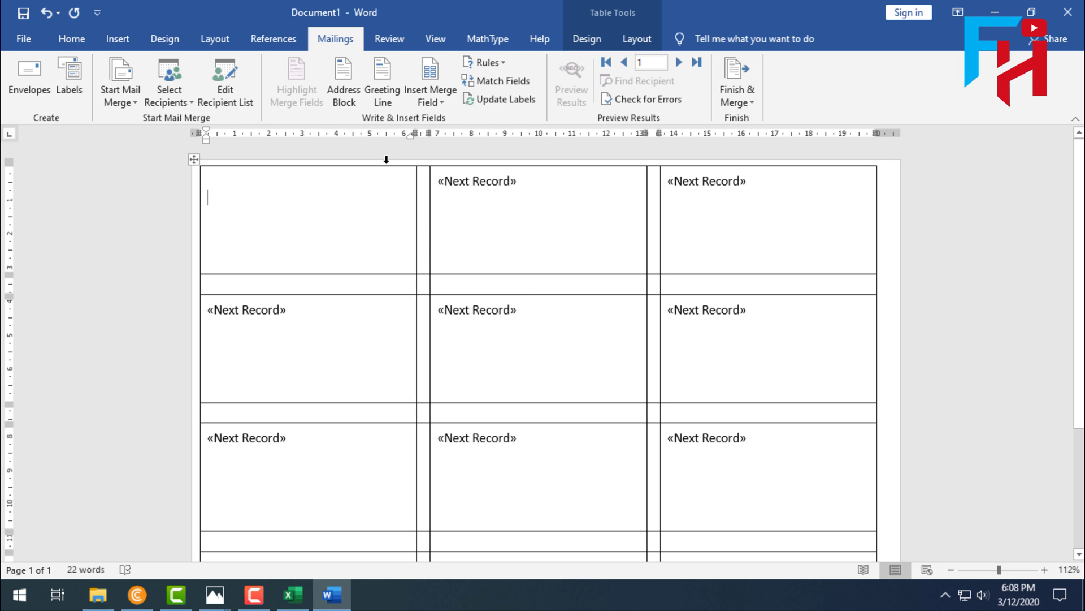
pyautogui.click(440, 106)
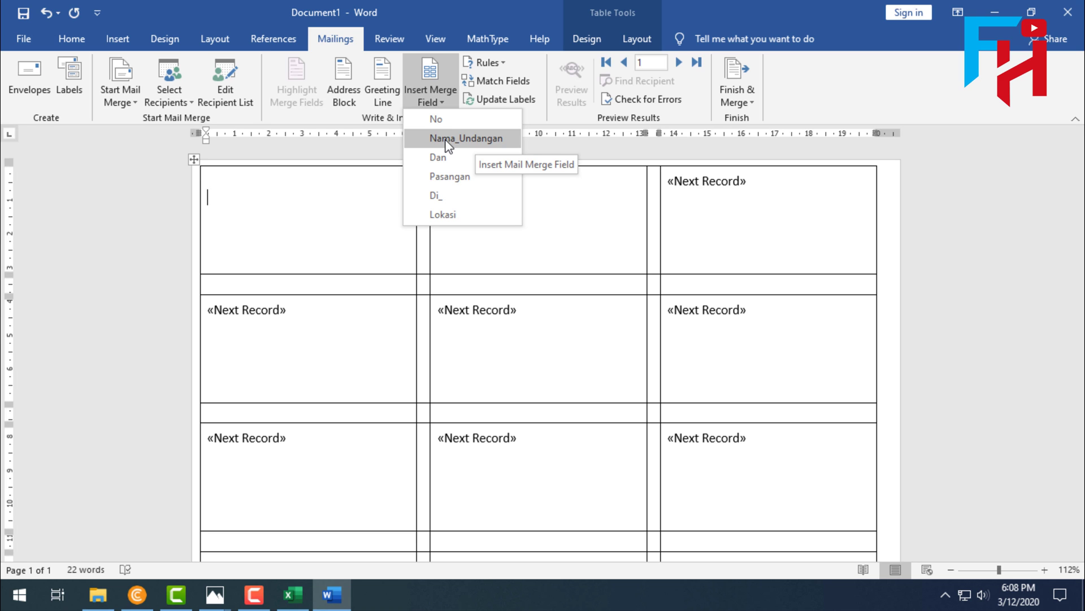
pyautogui.click(448, 146)
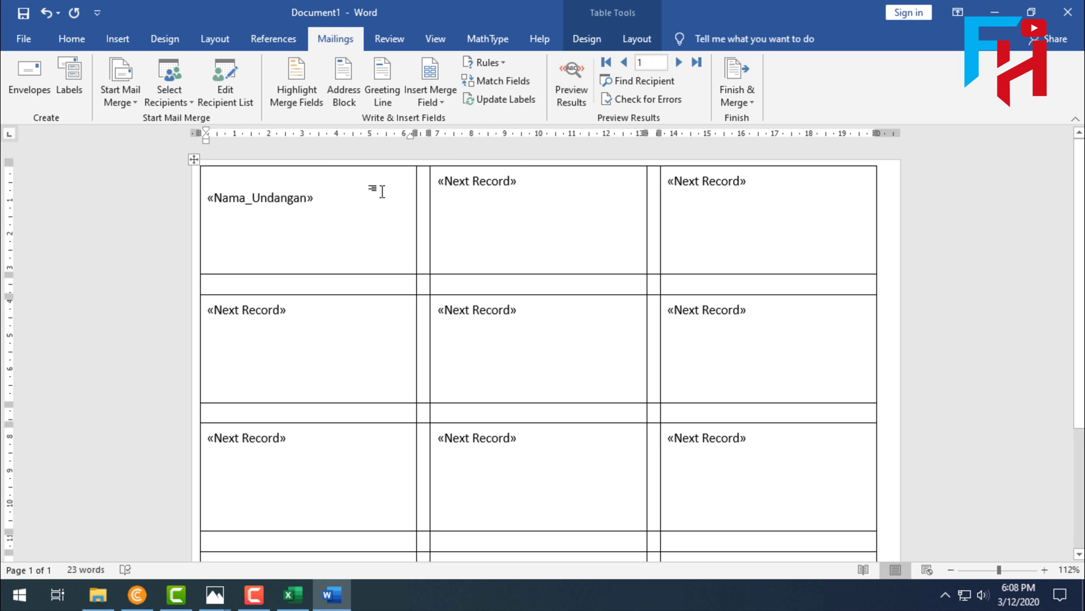
pyautogui.press('Return')
pyautogui.click(433, 101)
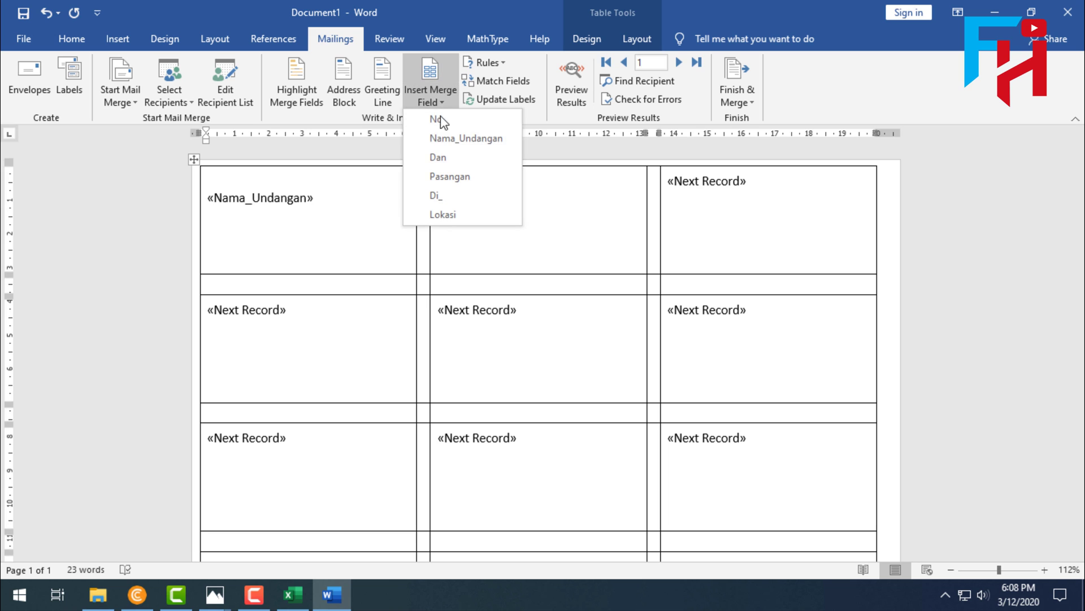
pyautogui.click(437, 157)
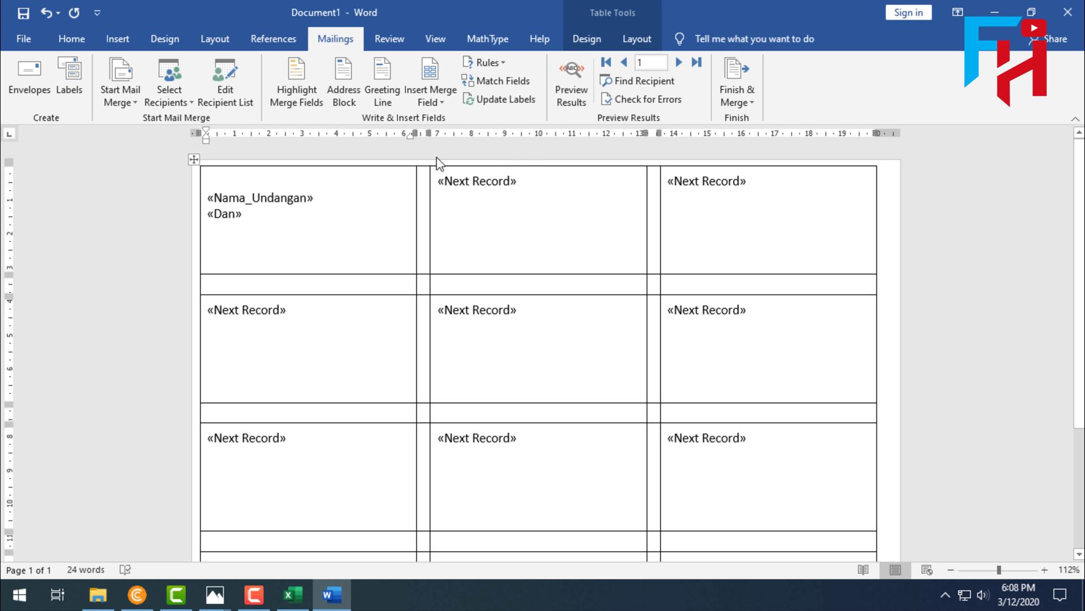
pyautogui.press('Return')
pyautogui.click(436, 100)
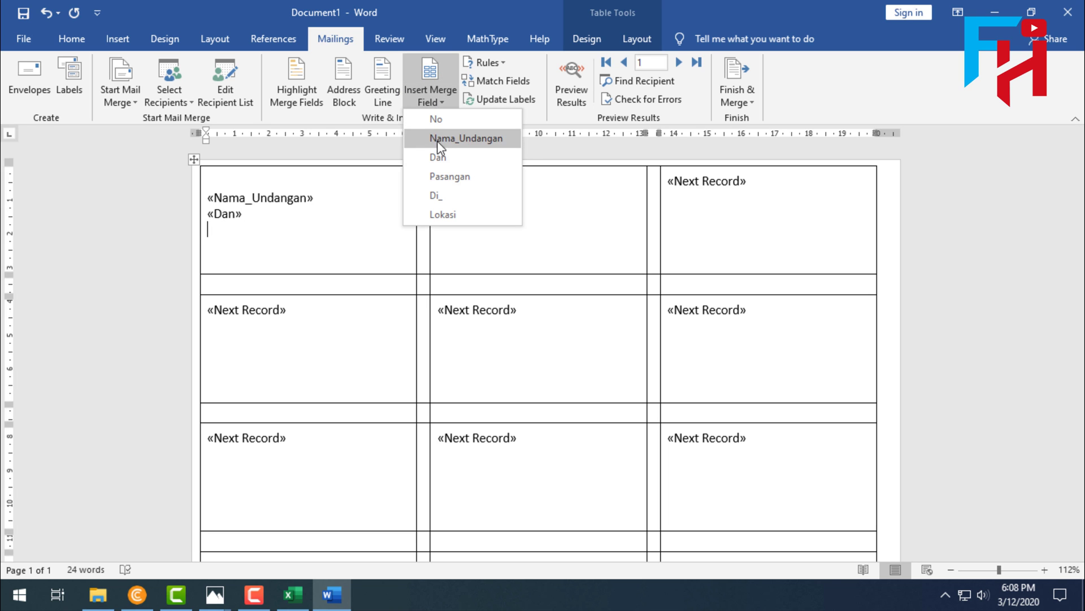
pyautogui.click(446, 177)
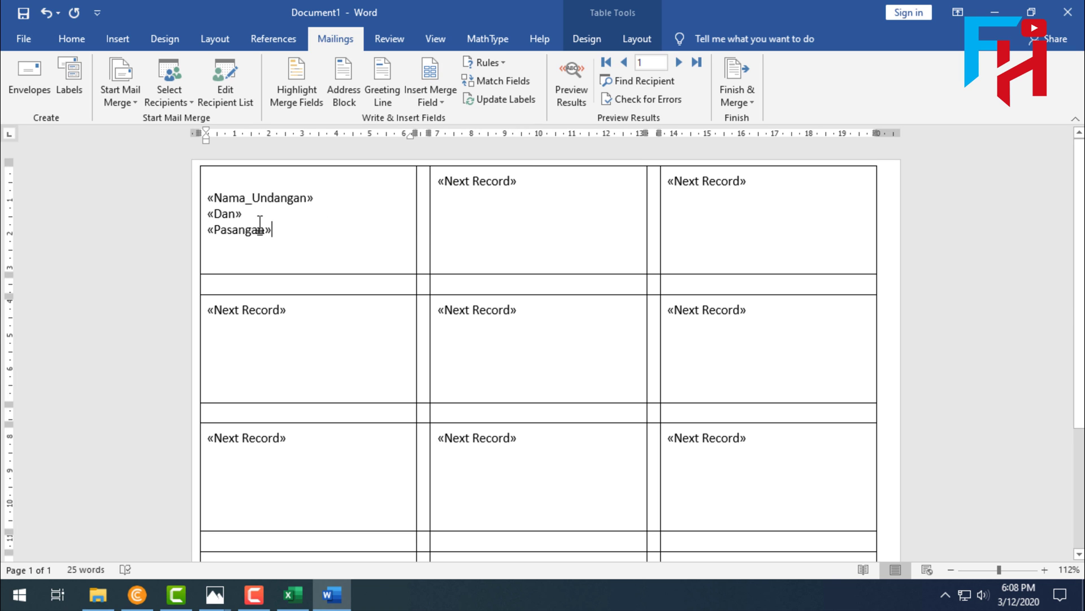
# Center the three merge fields horizontally in the first label
pyautogui.moveTo(270, 229); pyautogui.dragTo(220, 199)
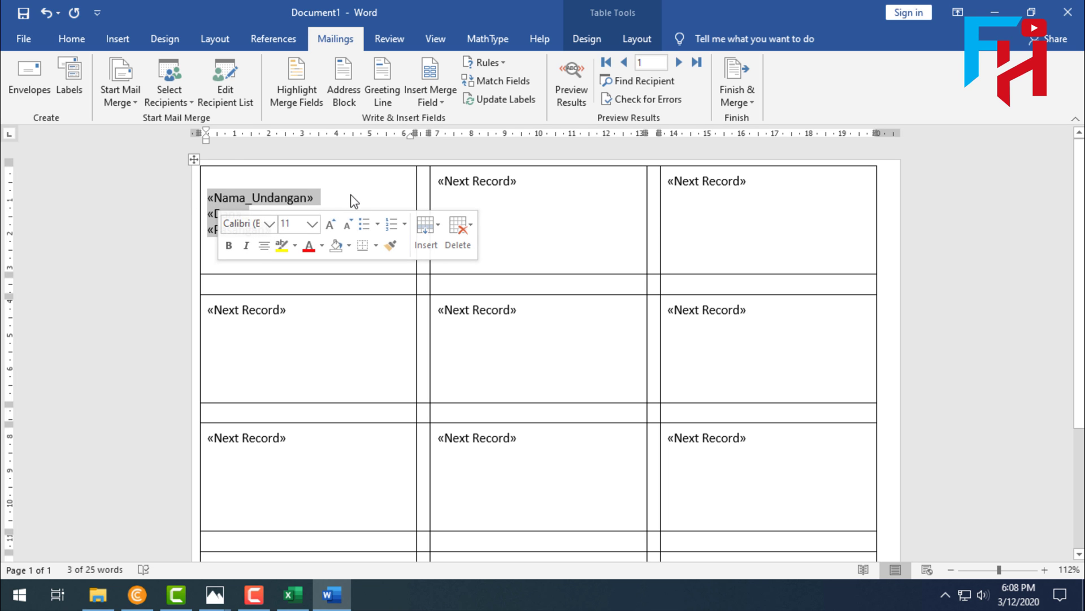
pyautogui.click(75, 43)
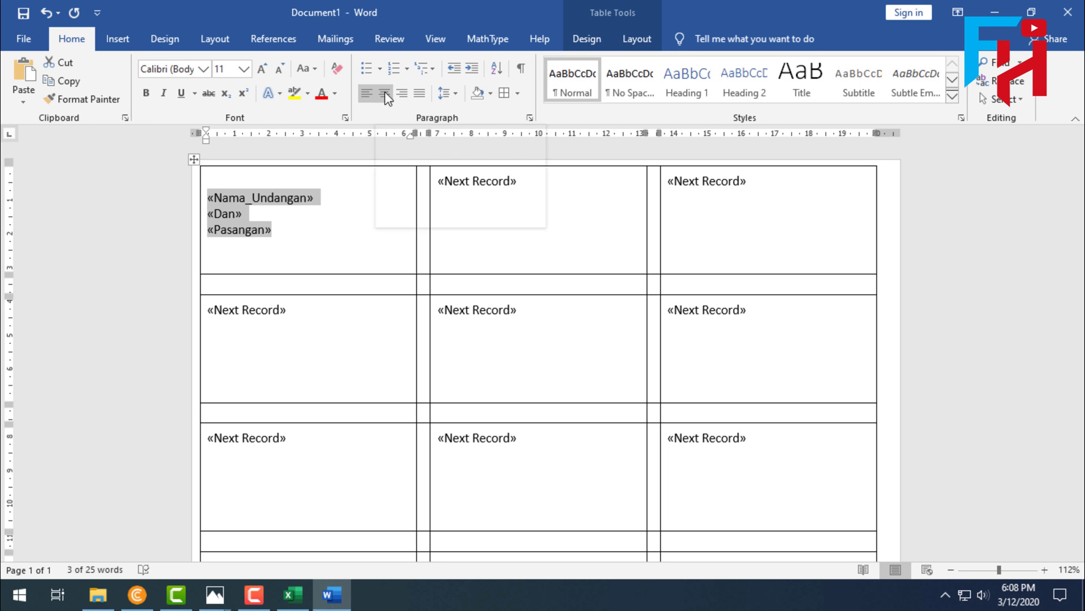
pyautogui.click(384, 96)
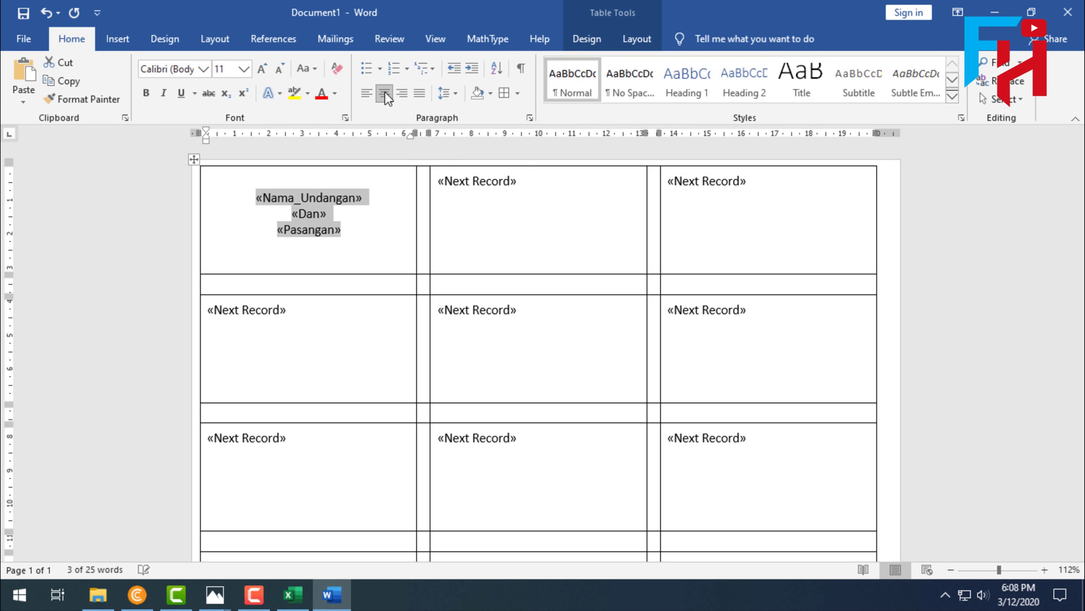
pyautogui.click(351, 230)
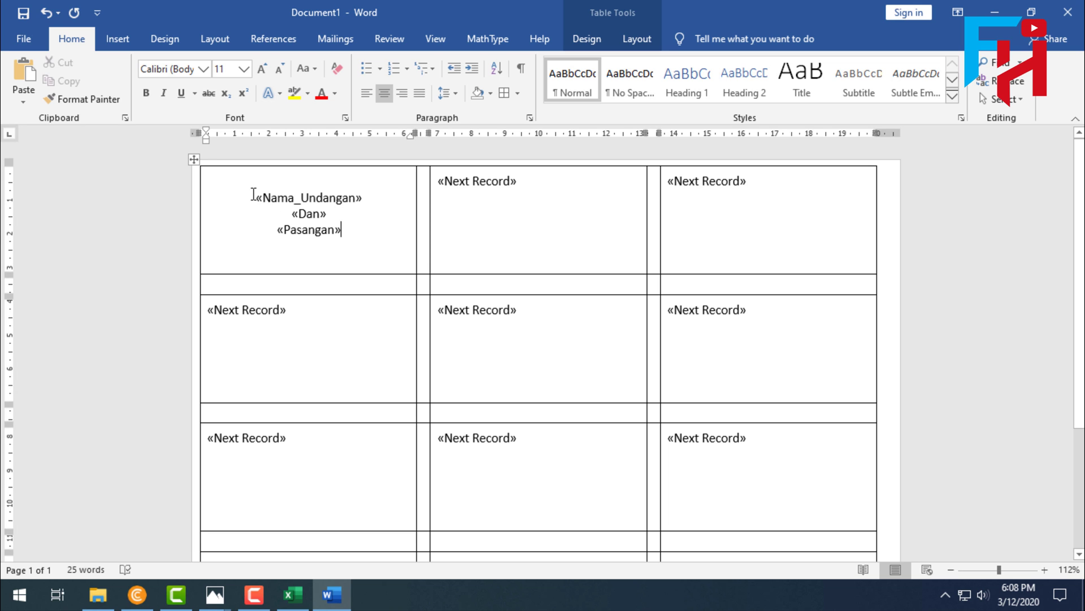
# Change the font of the Nama_Undangan, Dan and Pasangan fields in the first label to Cambria
pyautogui.moveTo(253, 195); pyautogui.dragTo(346, 225)
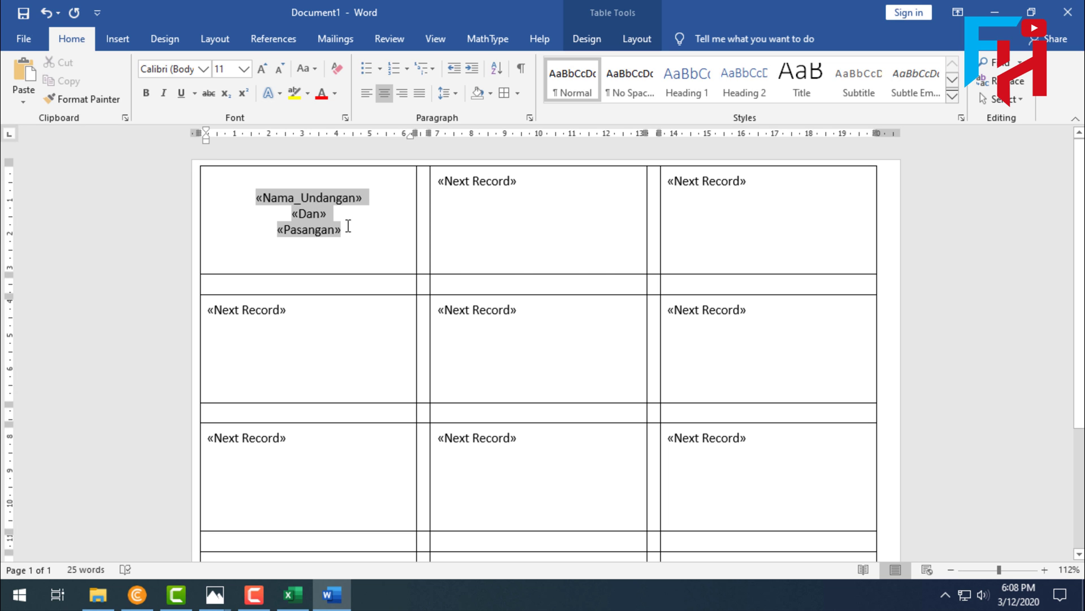
pyautogui.click(204, 69)
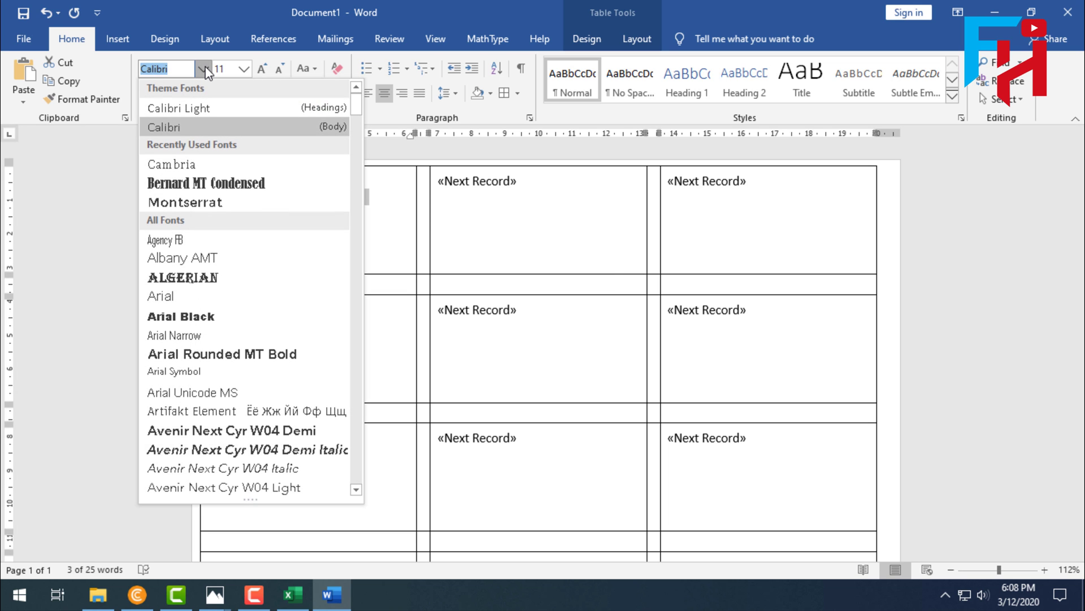
pyautogui.click(163, 166)
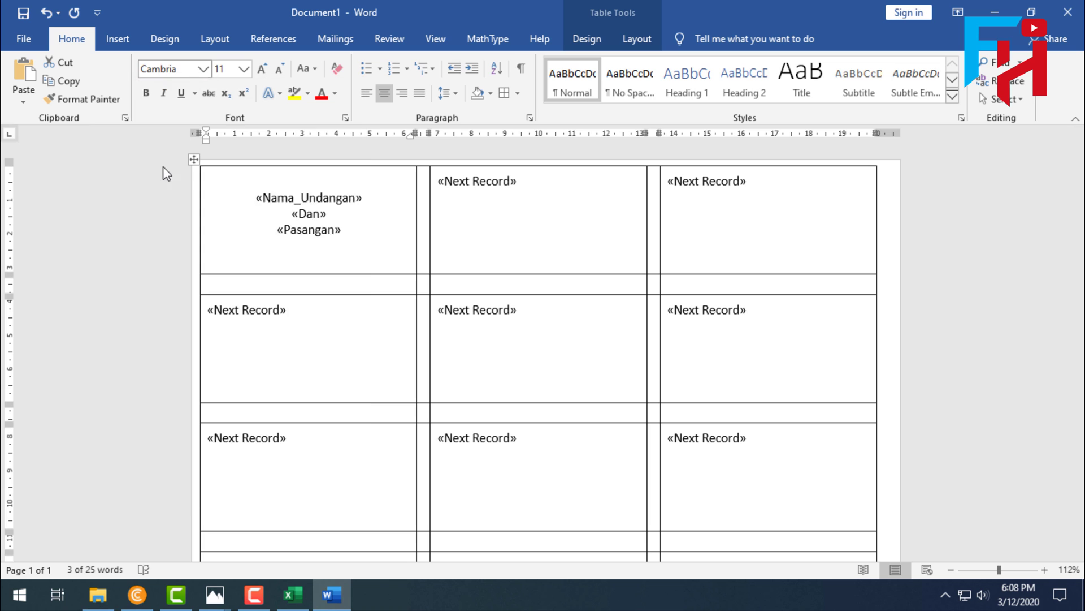
pyautogui.click(300, 198)
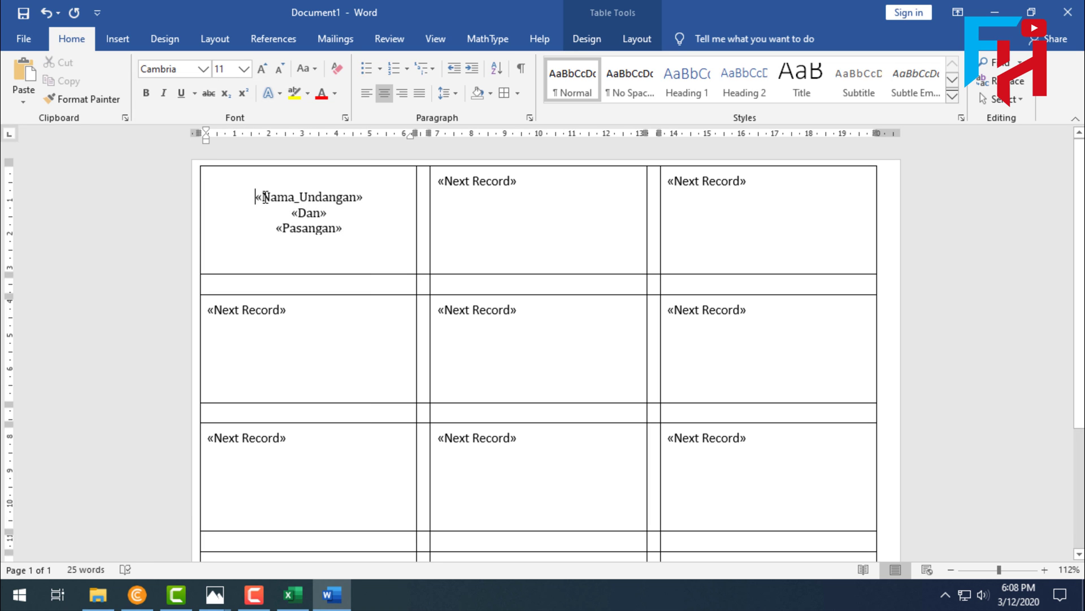
# Make the Nama_Undangan field in the first label bold
pyautogui.moveTo(256, 196); pyautogui.dragTo(366, 196)
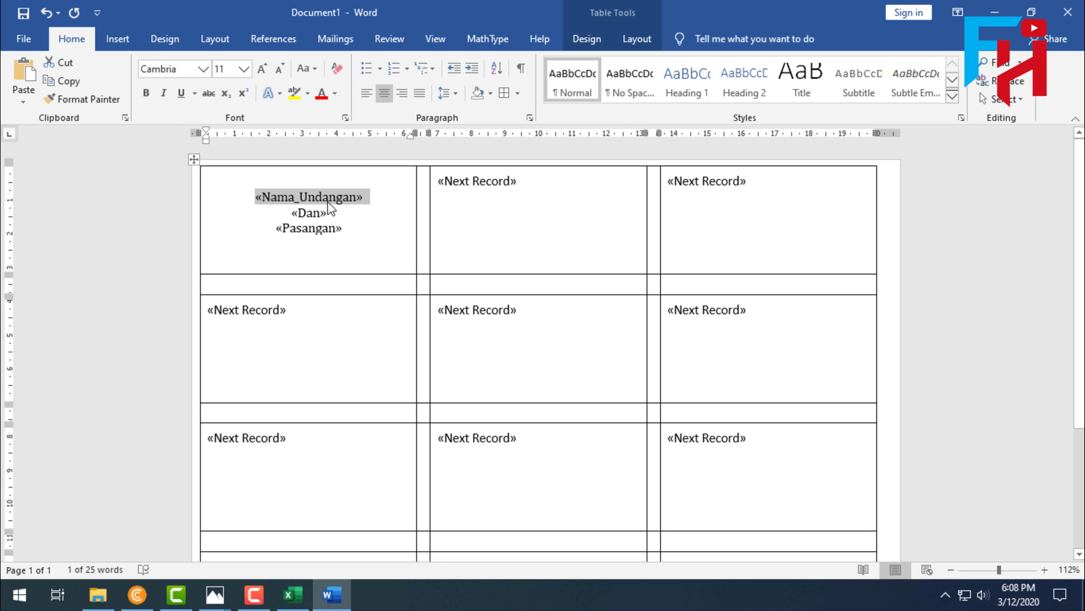
pyautogui.click(146, 92)
pyautogui.click(363, 208)
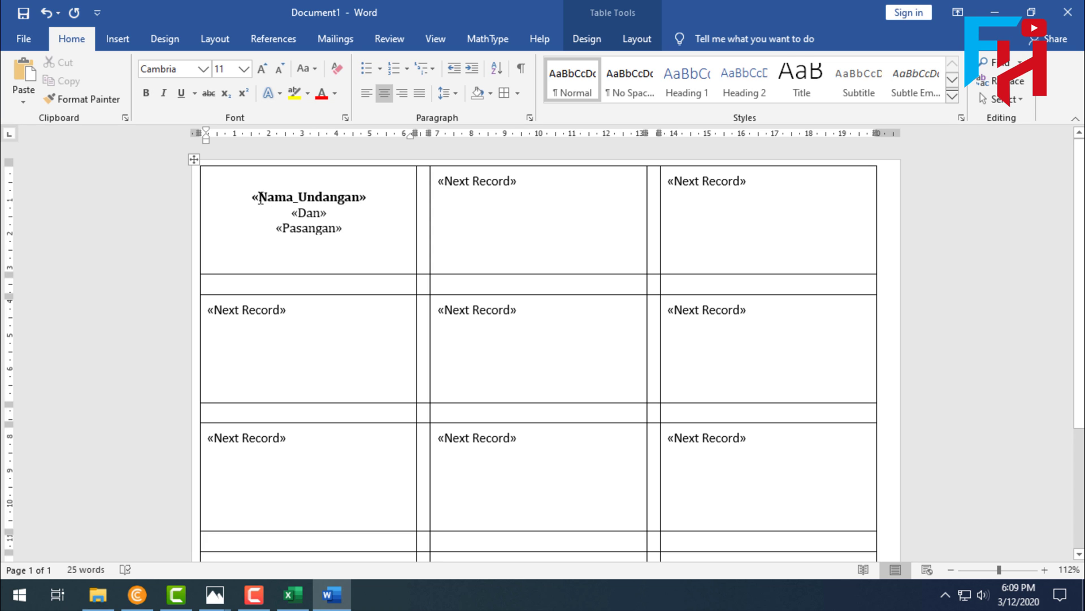
pyautogui.moveTo(259, 198); pyautogui.dragTo(351, 232)
pyautogui.click(341, 237)
# Update the labels so the first label's formatted merge fields are copied to every label on the sheet
pyautogui.scroll(-1, 315, 235)
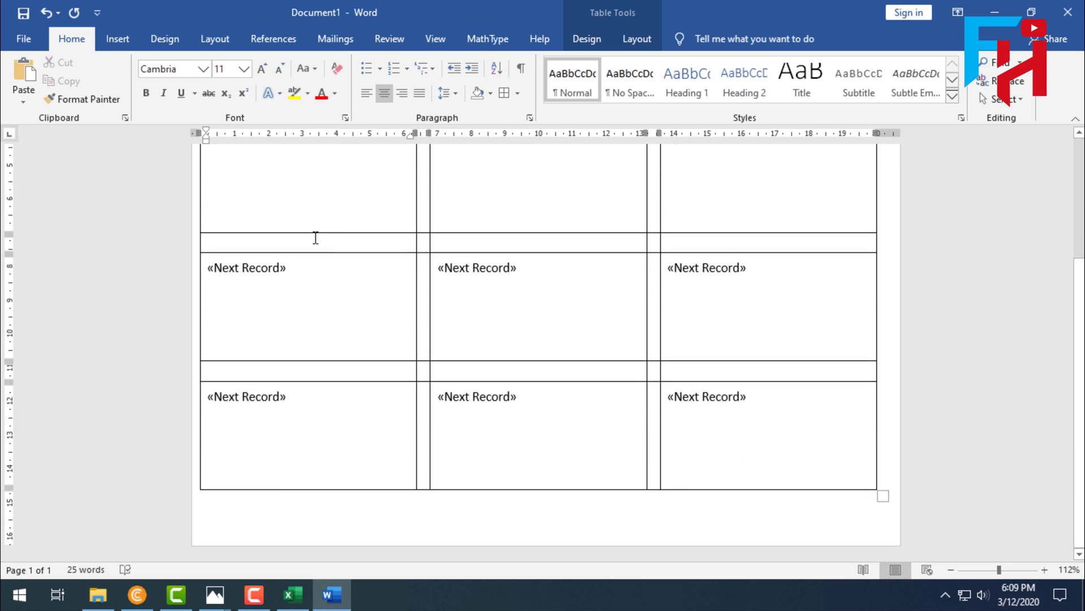
pyautogui.scroll(1, 315, 236)
pyautogui.scroll(-4, 314, 235)
pyautogui.scroll(4, 312, 240)
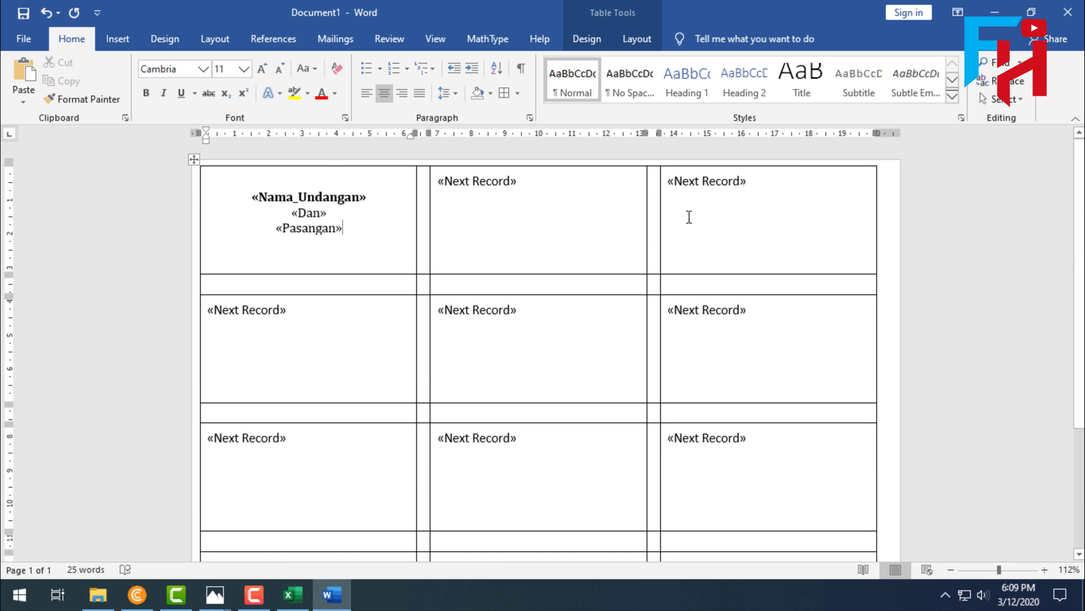
pyautogui.scroll(-1, 198, 350)
pyautogui.scroll(4, 634, 252)
pyautogui.click(335, 37)
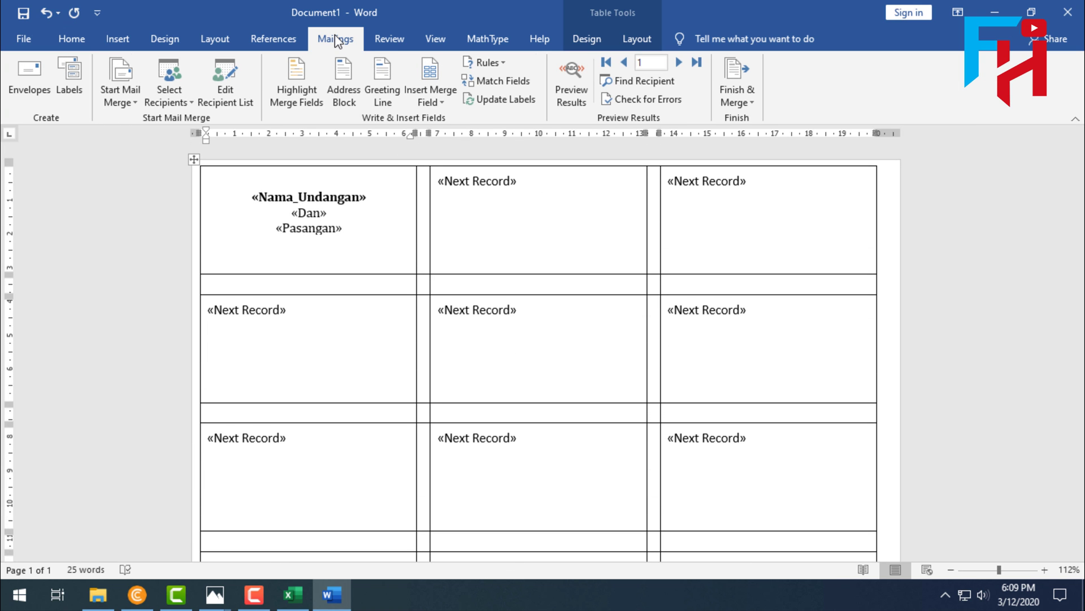
pyautogui.click(509, 101)
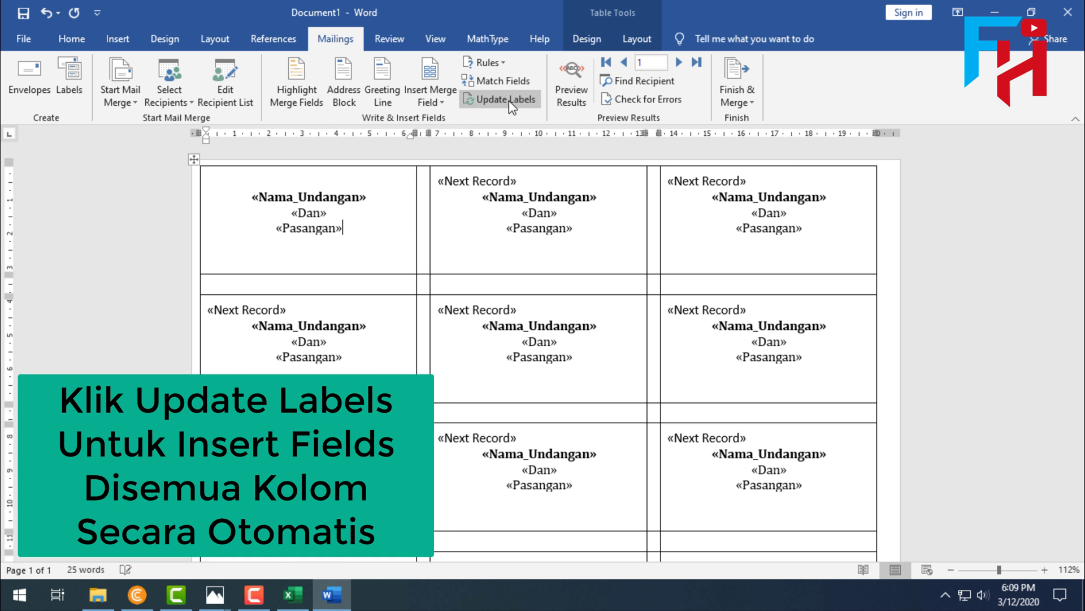
pyautogui.scroll(-1, 456, 273)
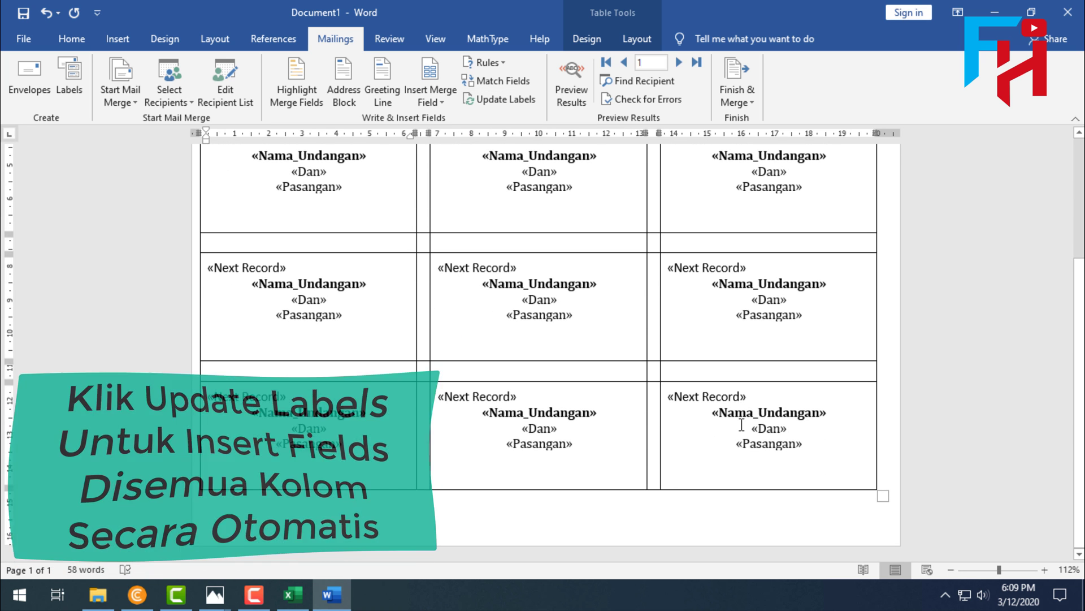
pyautogui.scroll(4, 714, 415)
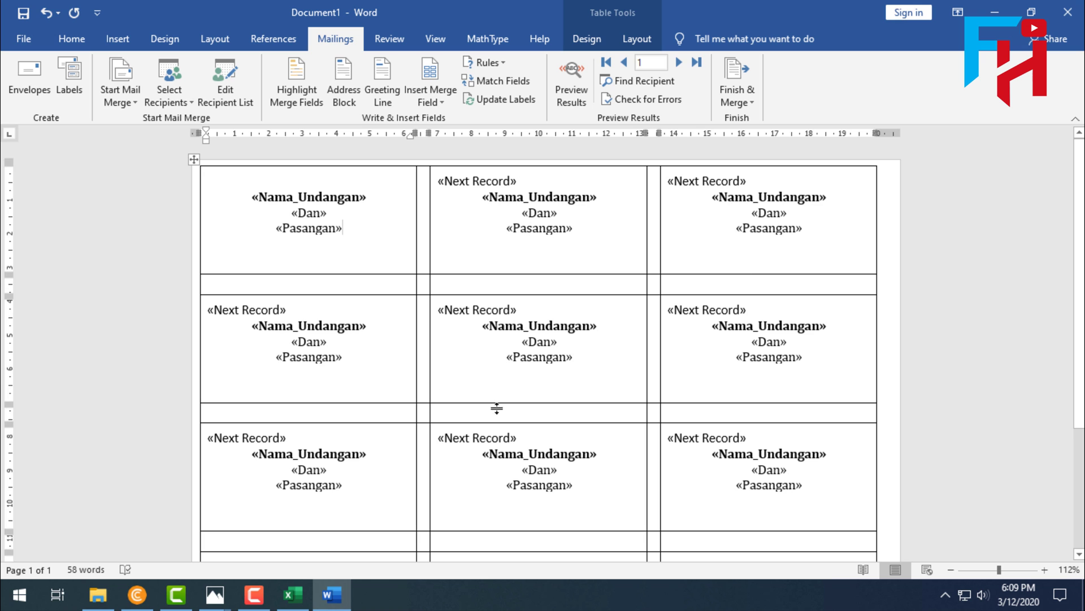
pyautogui.scroll(-3, 533, 453)
pyautogui.scroll(3, 534, 453)
# Preview the merge results, check the guest name and partner lines across the sheet, and return to the field view
pyautogui.click(571, 91)
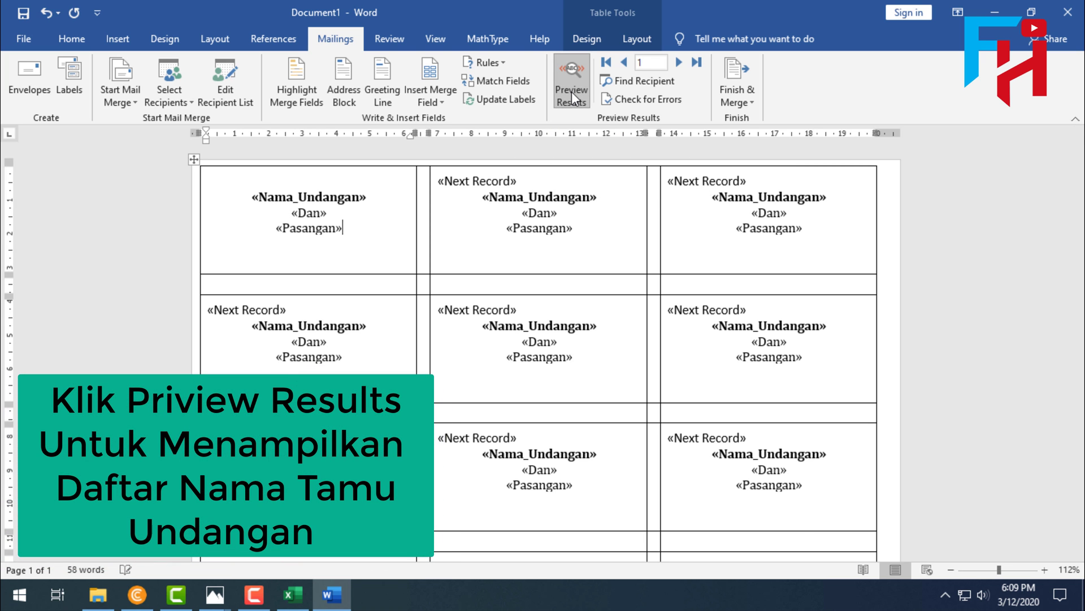
pyautogui.scroll(-3, 590, 246)
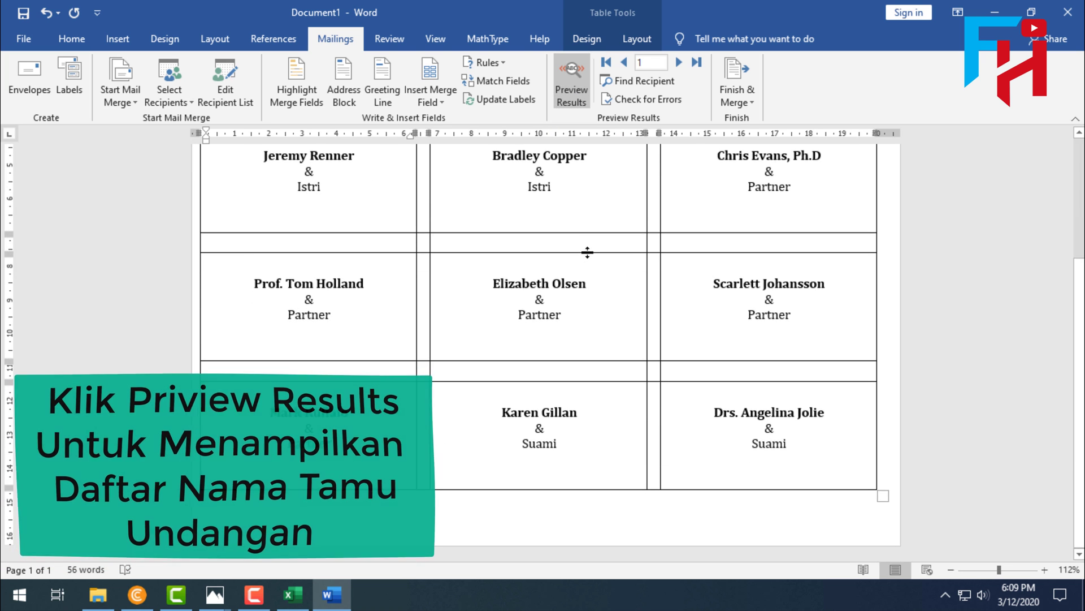
pyautogui.scroll(3, 588, 252)
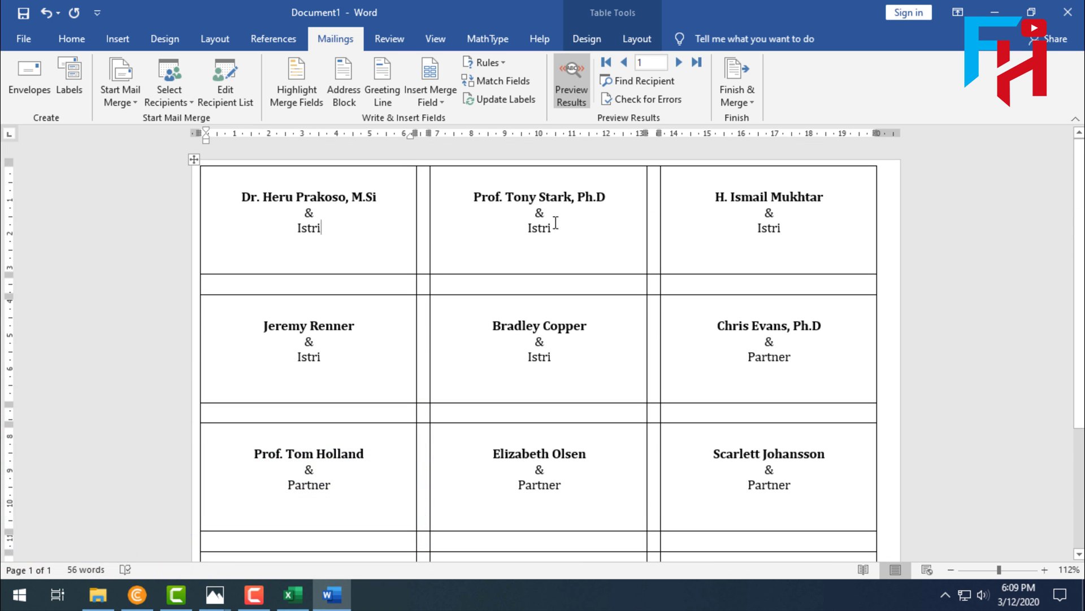
pyautogui.scroll(-3, 635, 265)
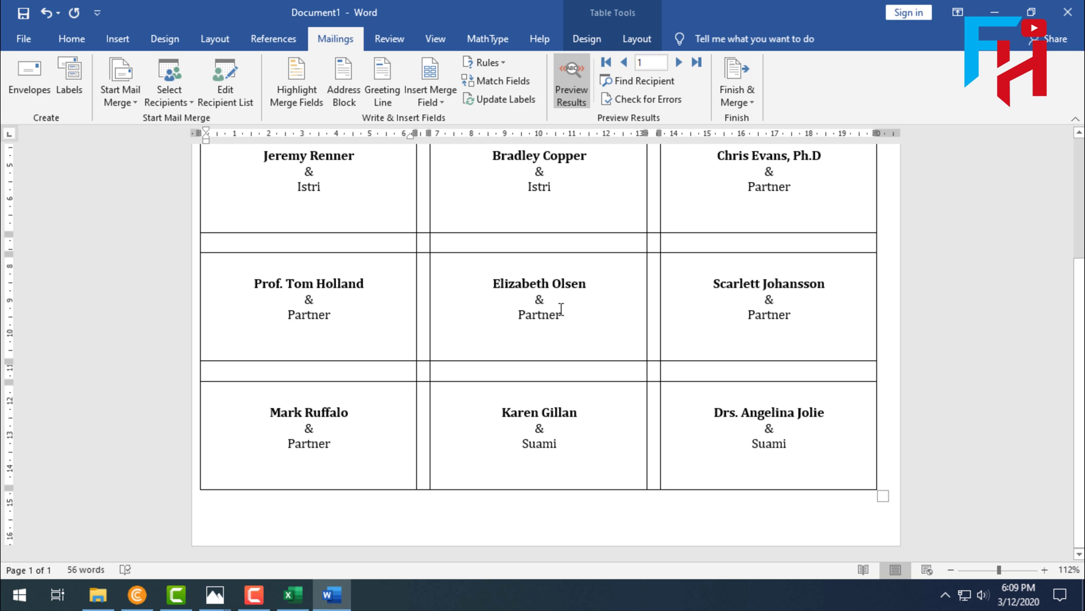
pyautogui.scroll(3, 497, 396)
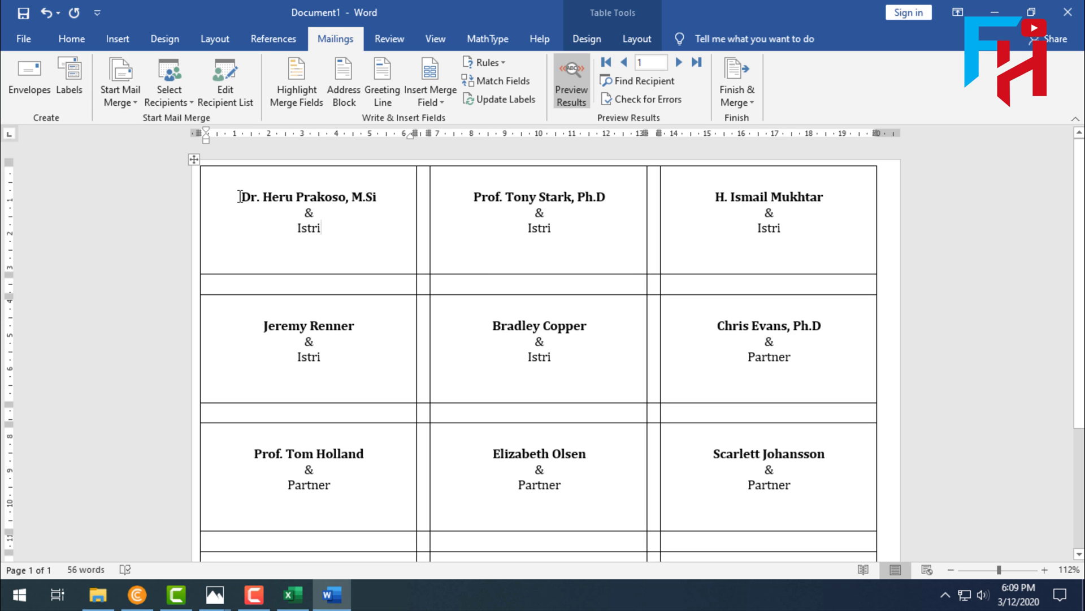
pyautogui.moveTo(243, 198); pyautogui.dragTo(384, 196)
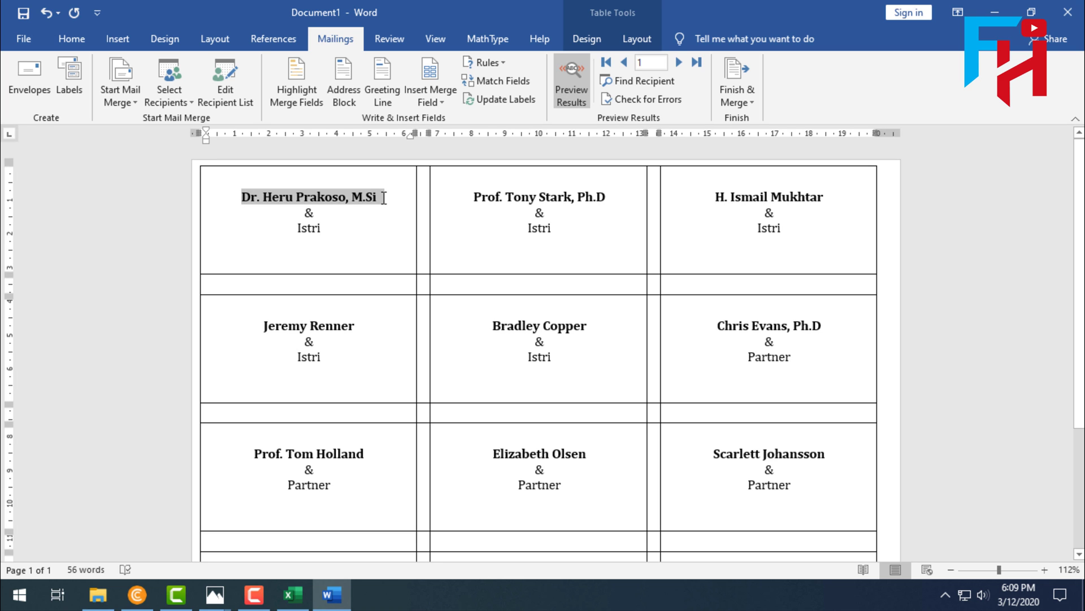
pyautogui.doubleClick(334, 229)
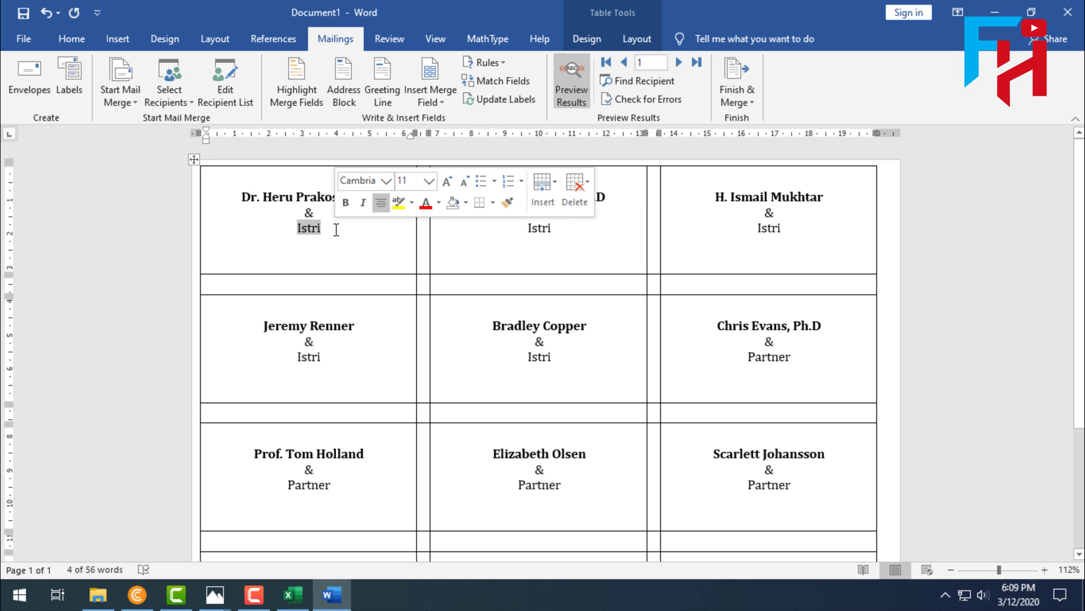
pyautogui.click(568, 80)
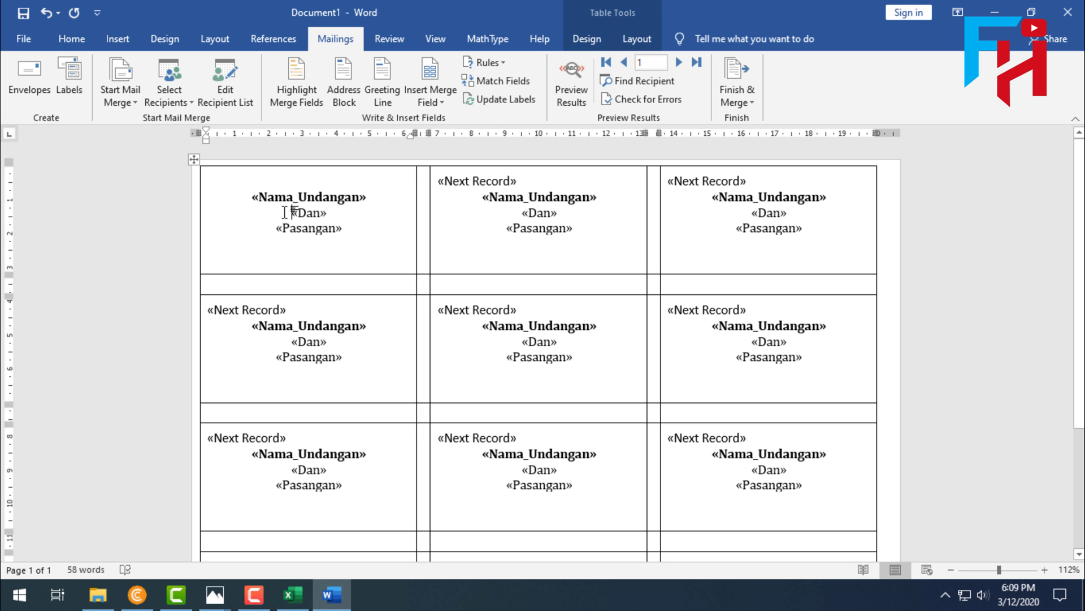
# Delete the Dan and Pasangan merge fields from the first label
pyautogui.moveTo(291, 213); pyautogui.dragTo(345, 213)
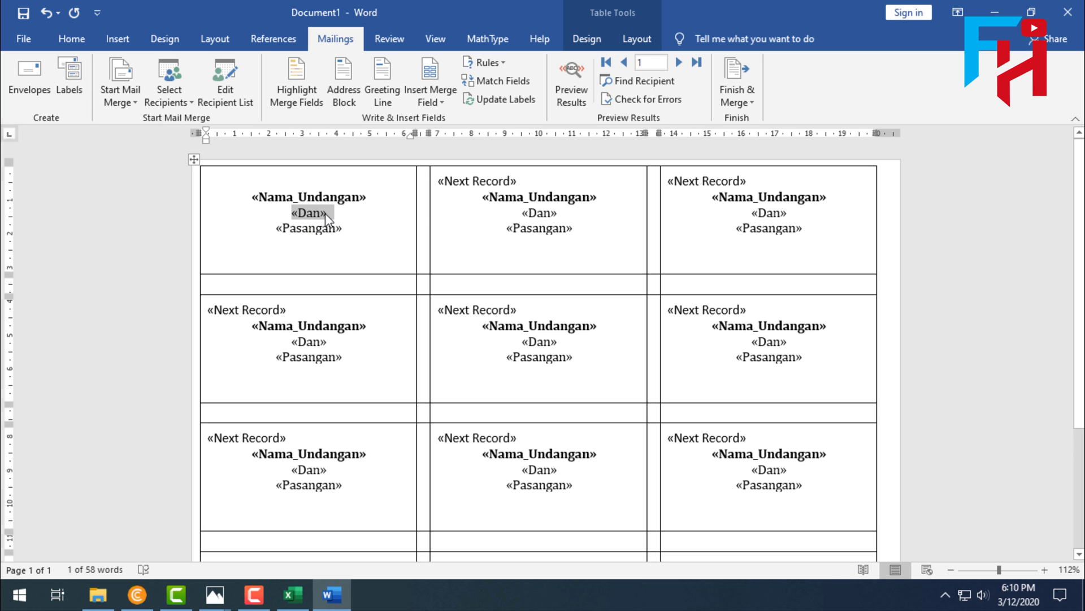
pyautogui.press('Delete')
pyautogui.moveTo(279, 213); pyautogui.dragTo(356, 213)
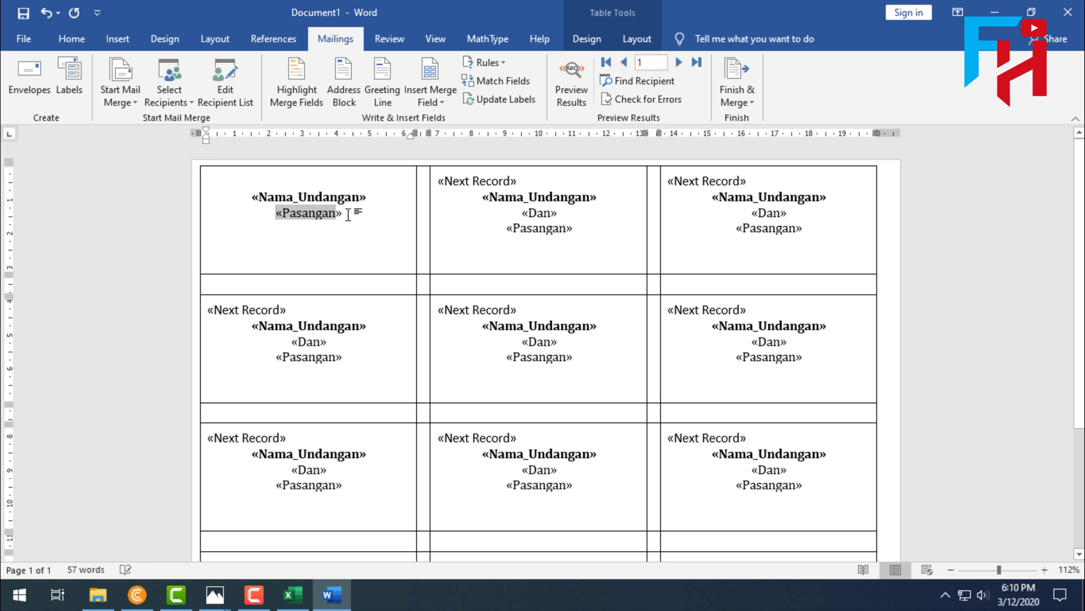
pyautogui.press('Delete')
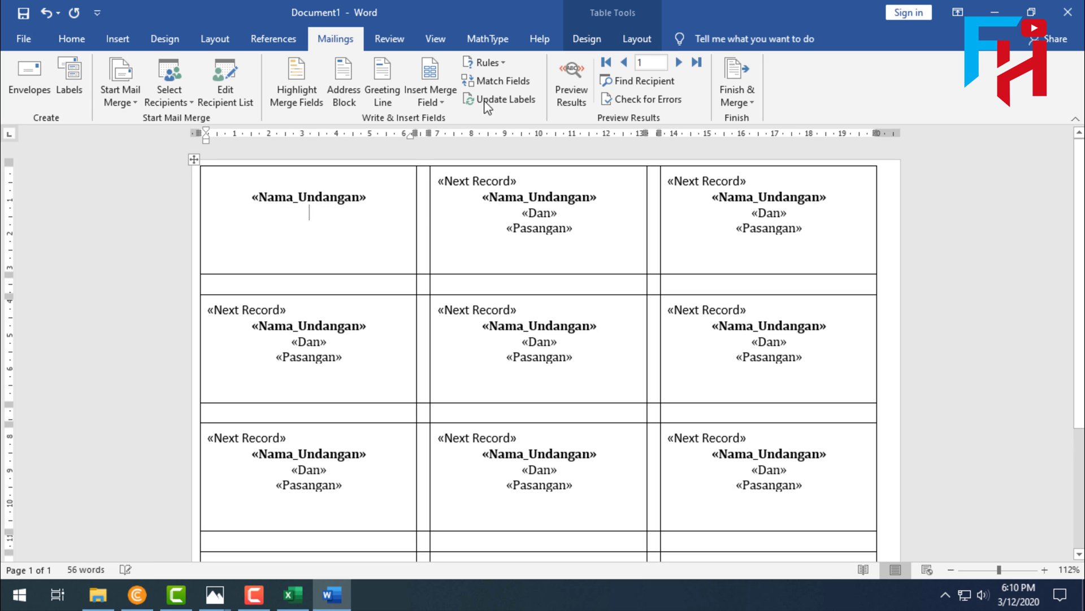
# Insert the merge fields Di_ and Lokasi on separate lines below Nama_Undangan in the first label
pyautogui.click(440, 104)
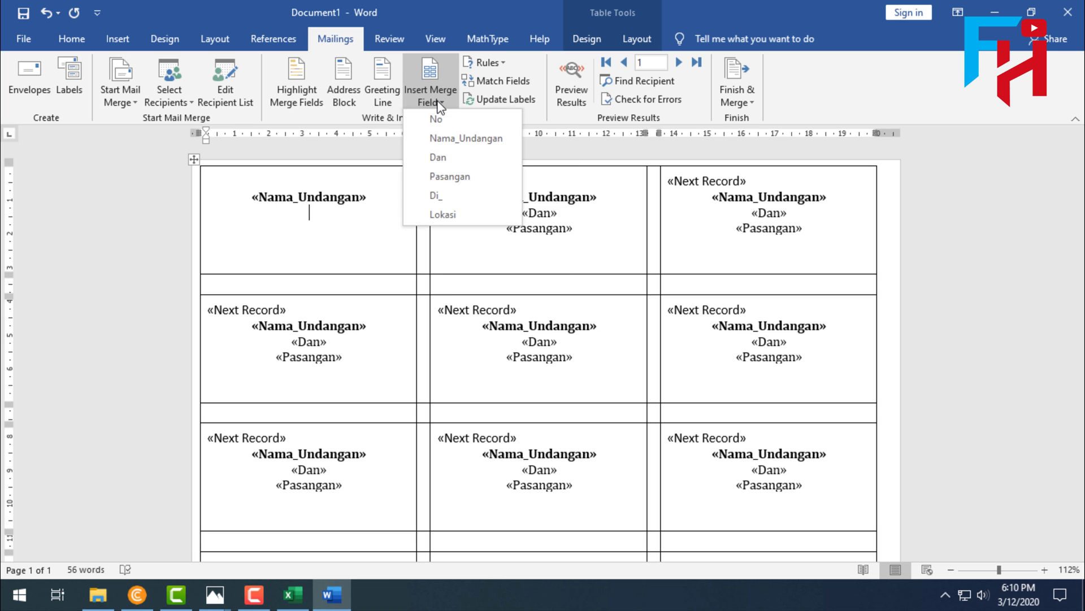
pyautogui.click(442, 196)
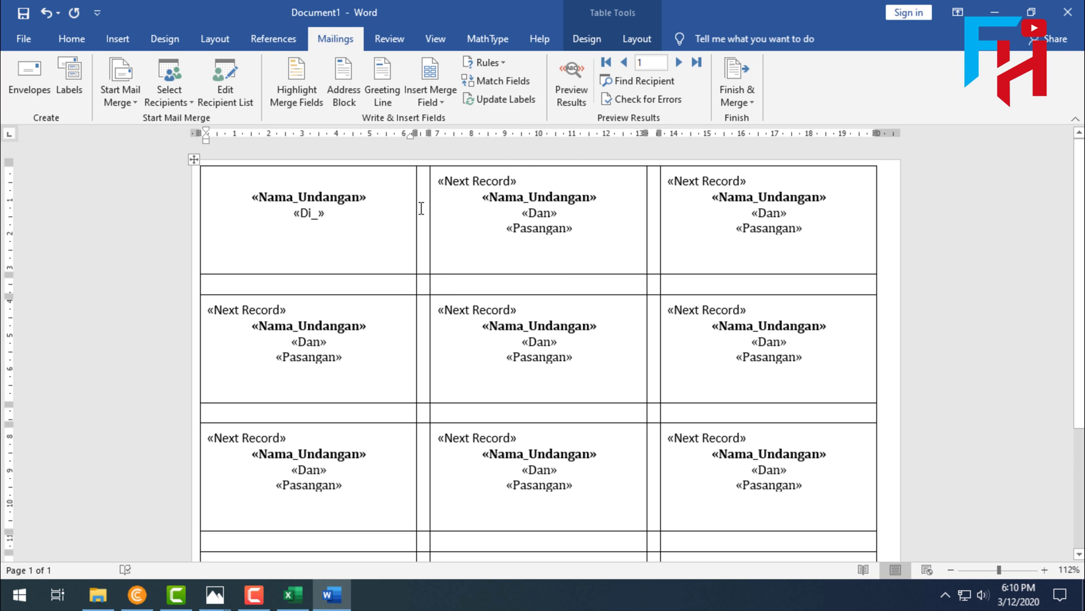
pyautogui.press('Return')
pyautogui.click(431, 93)
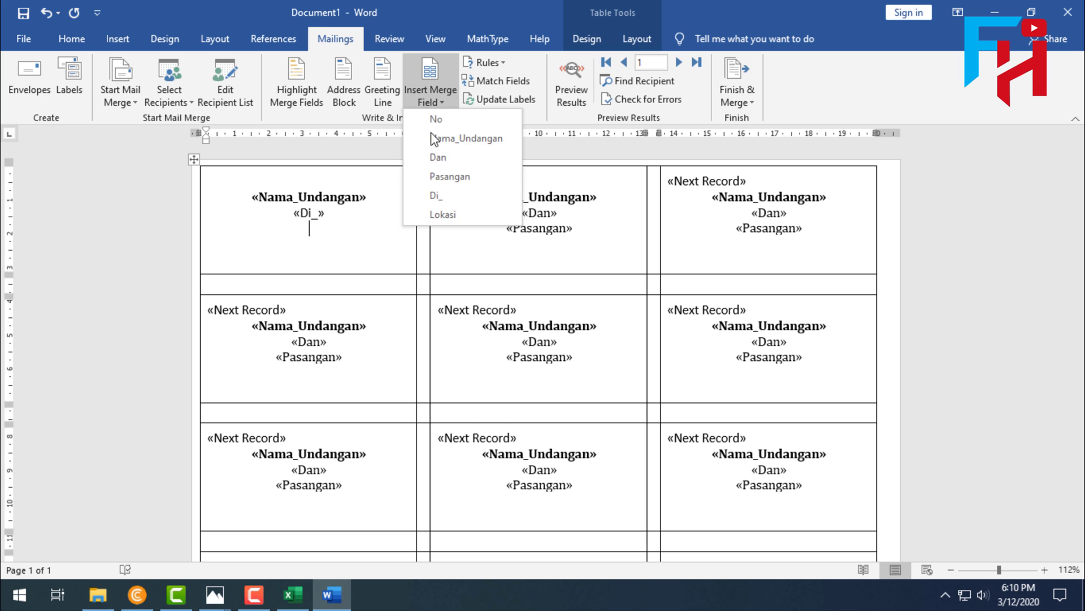
pyautogui.click(433, 214)
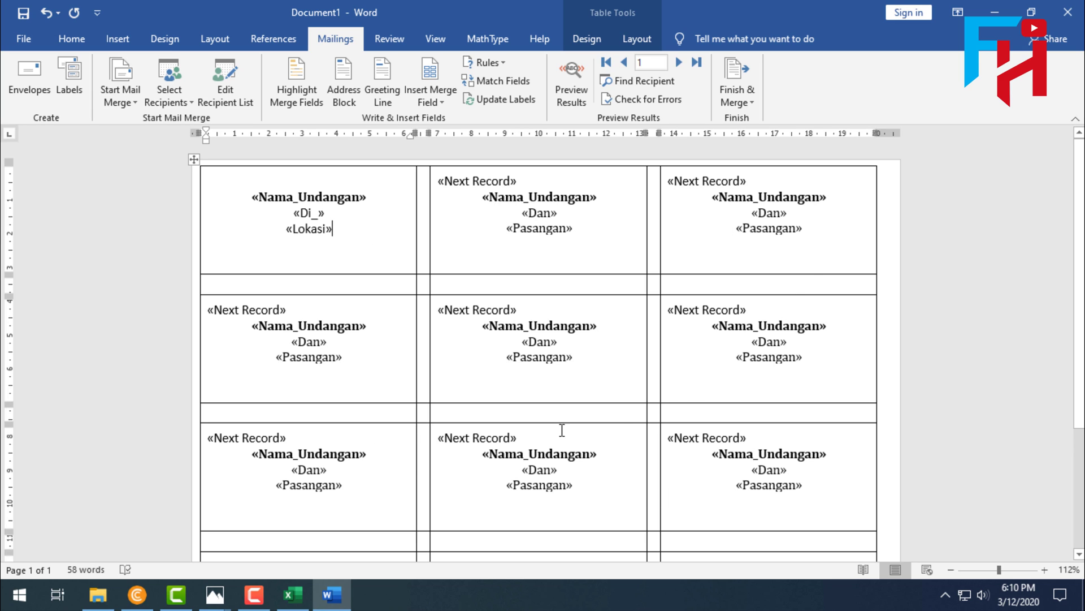
# Update the labels to apply the Nama_Undangan, Di_ and Lokasi layout to the whole sheet
pyautogui.click(501, 100)
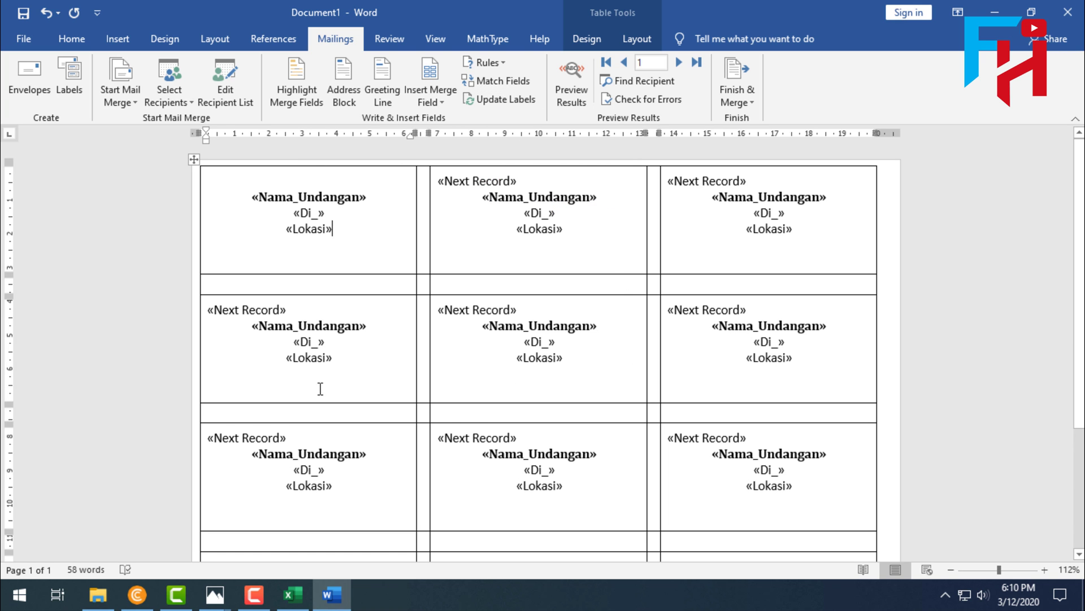
pyautogui.scroll(-2, 320, 389)
pyautogui.scroll(2, 337, 396)
# Preview the merge results with the Di_ and Lokasi fields and check all the labels on the page
pyautogui.click(573, 101)
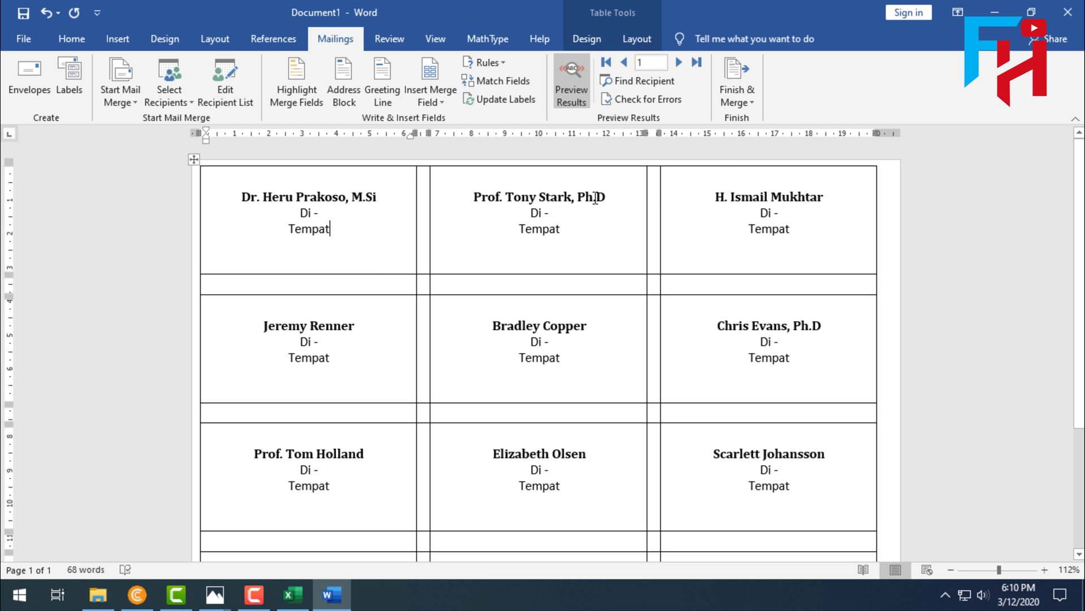
pyautogui.scroll(-3, 599, 380)
pyautogui.scroll(3, 577, 387)
pyautogui.scroll(-2, 359, 229)
pyautogui.scroll(2, 359, 231)
# Switch to Photos and examine the T&J label sheet photo, the T & J 103 size diagram and the No. 103 pack picture
pyautogui.moveTo(215, 595)
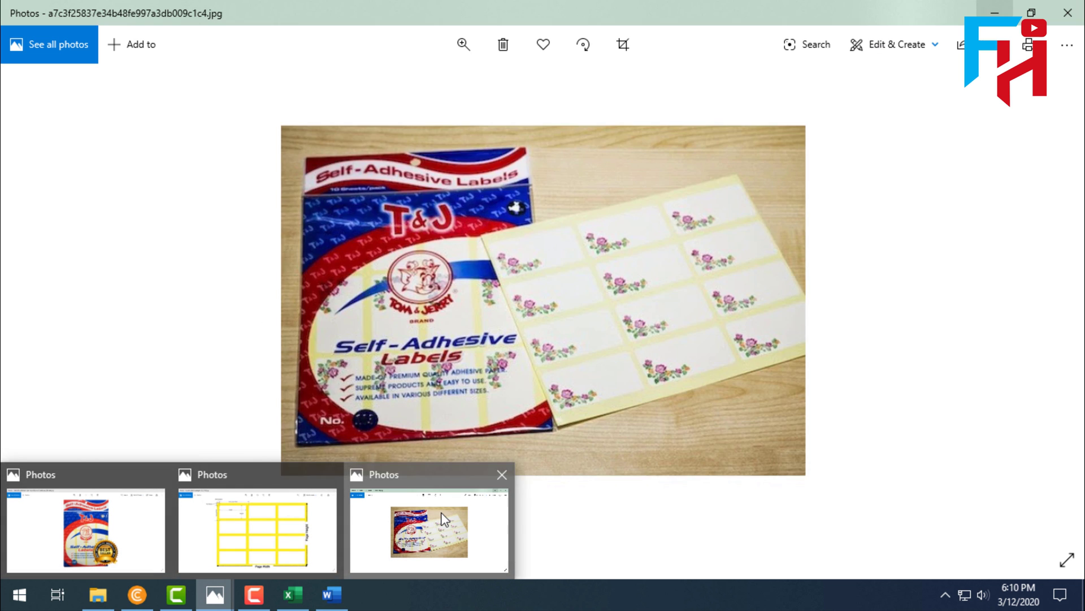
pyautogui.click(430, 520)
pyautogui.scroll(2, 615, 327)
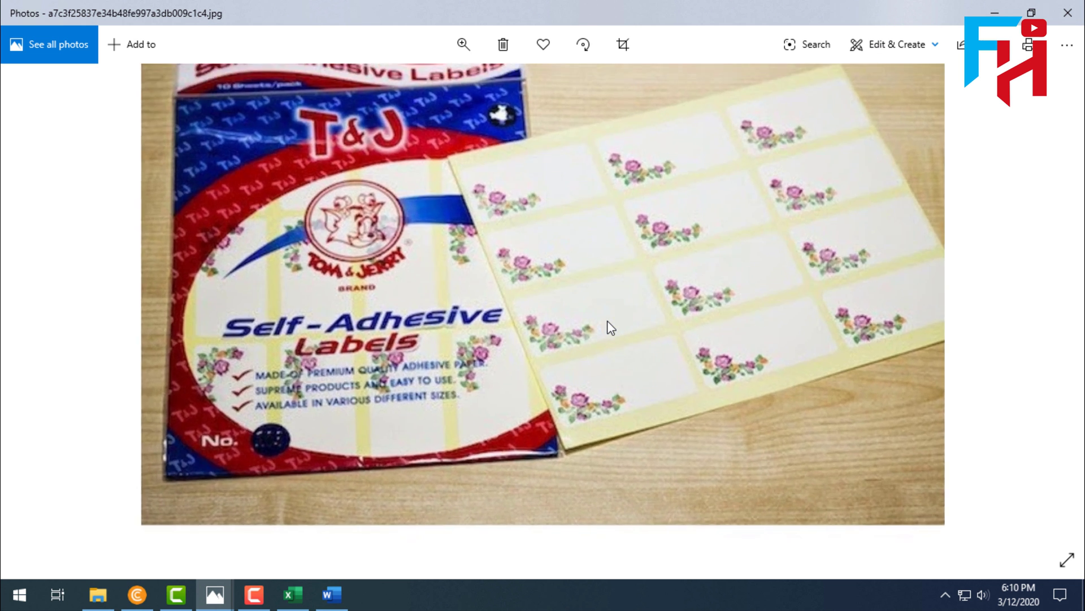
pyautogui.scroll(-1, 610, 326)
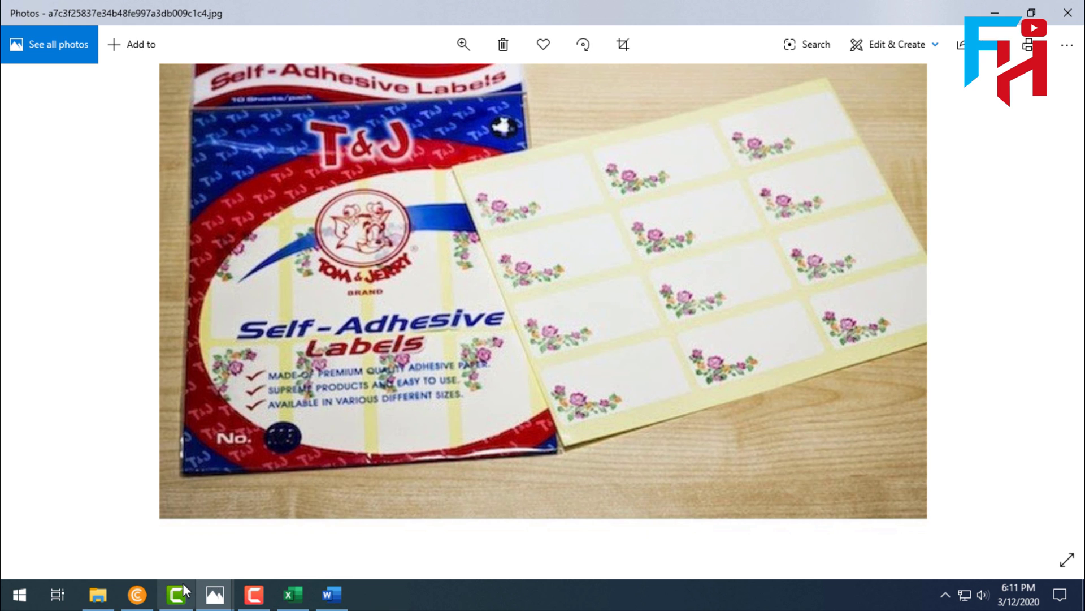
pyautogui.click(215, 594)
pyautogui.click(208, 563)
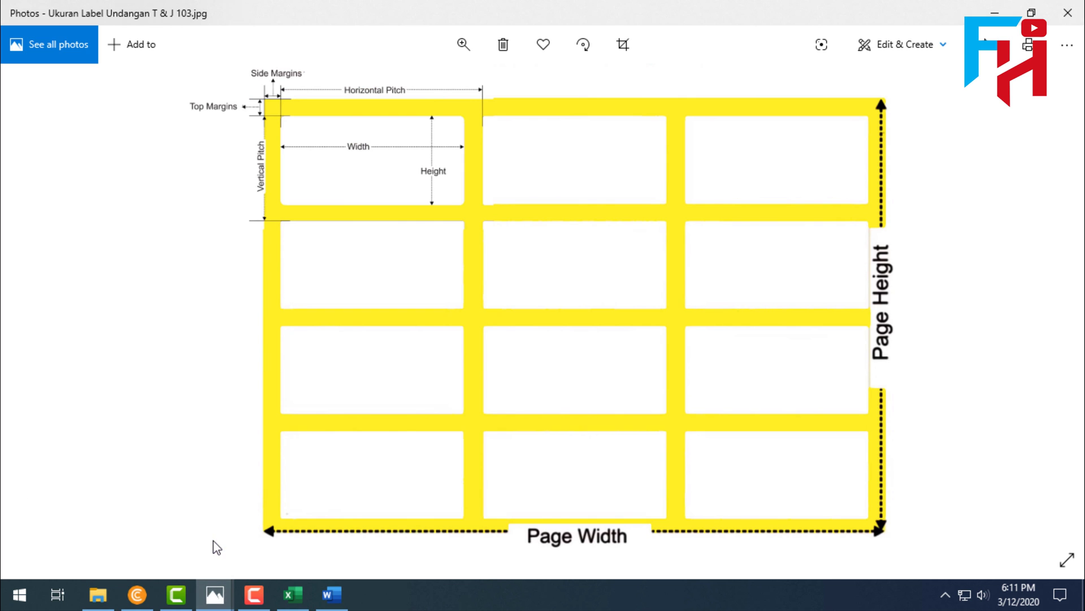
pyautogui.click(215, 594)
pyautogui.click(85, 532)
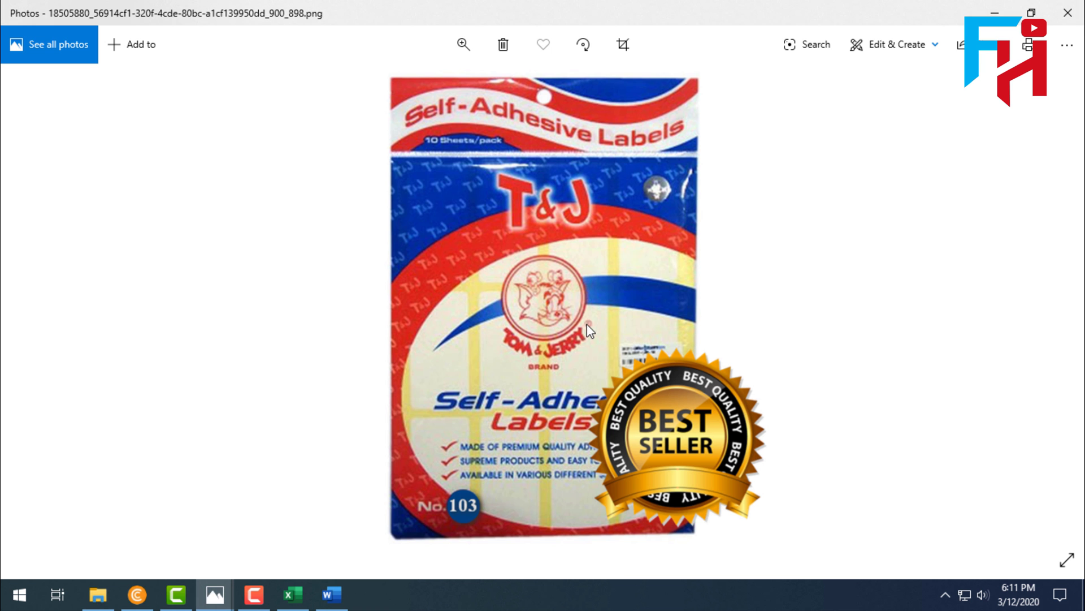
pyautogui.scroll(3, 587, 324)
pyautogui.scroll(-3, 587, 324)
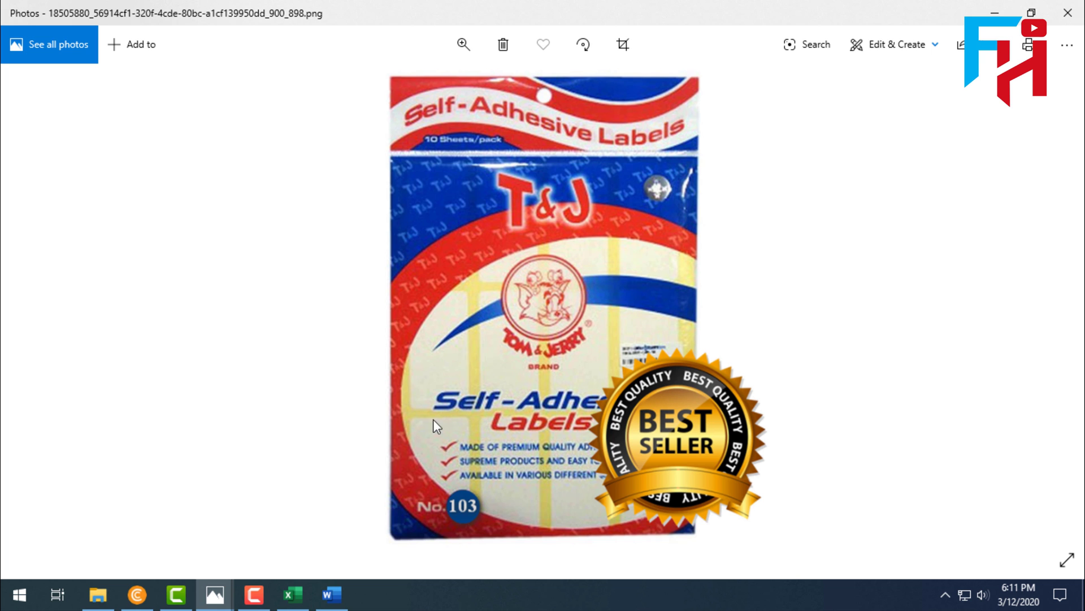
# Switch to File Explorer and compare the floral background pictures download and images (3) in the Bahan Video folder
pyautogui.click(98, 594)
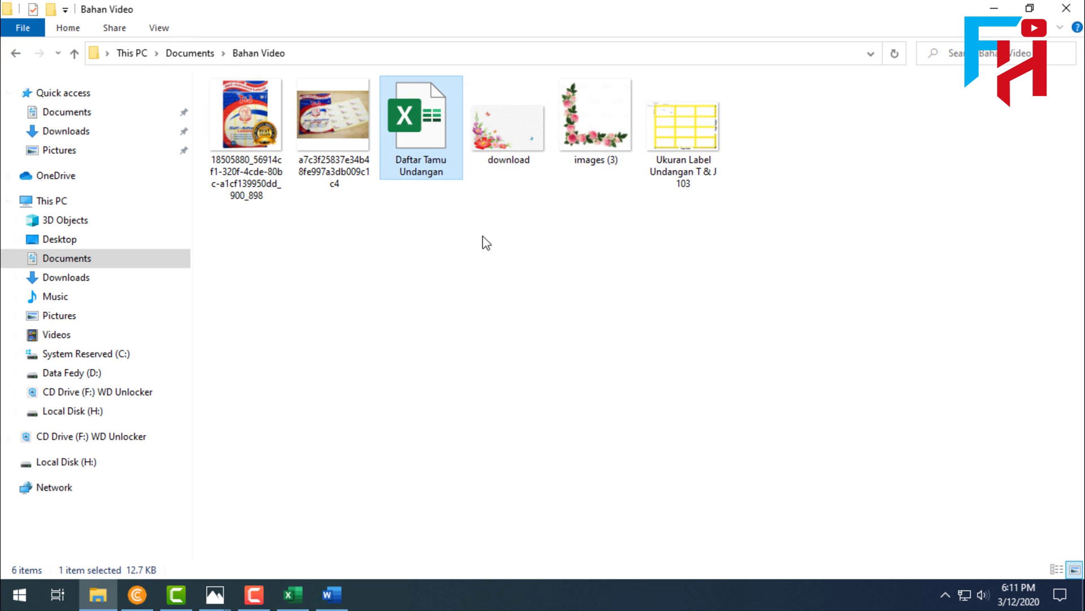
pyautogui.click(507, 124)
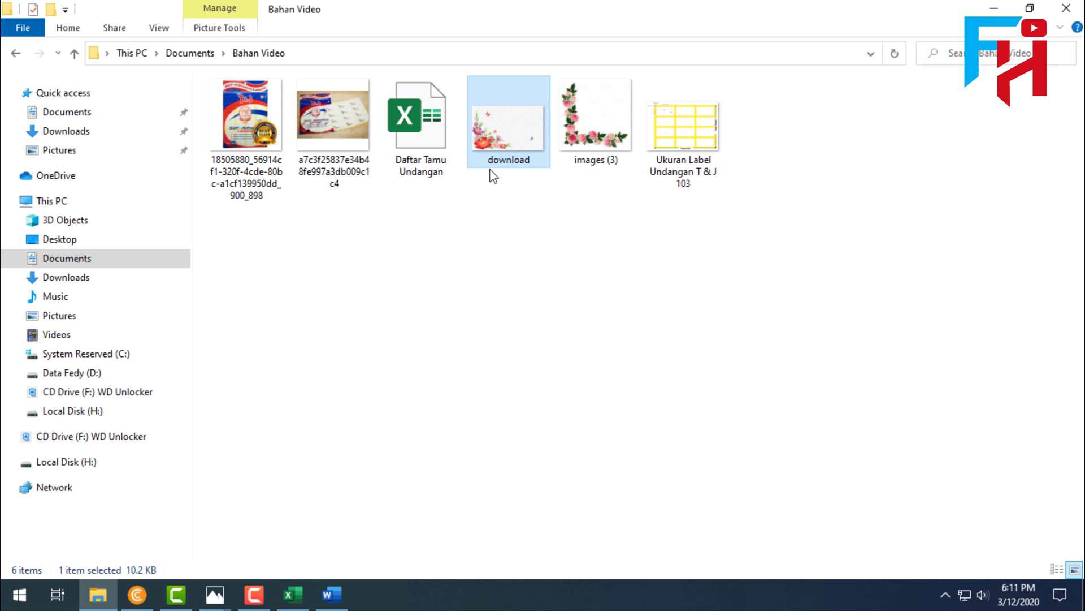
pyautogui.click(594, 136)
pyautogui.click(519, 136)
pyautogui.click(575, 136)
pyautogui.click(514, 136)
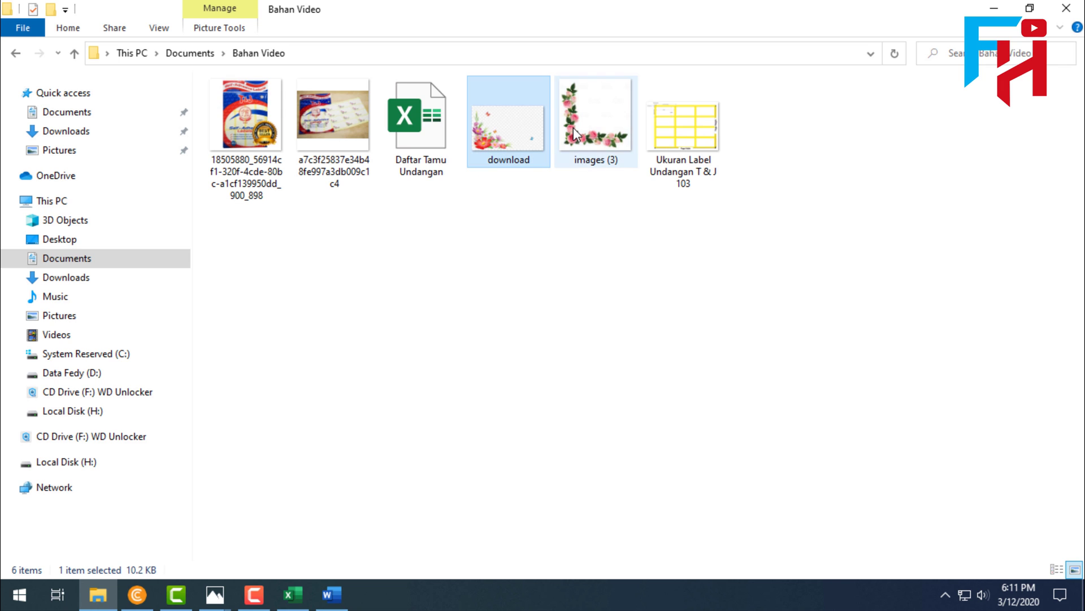
pyautogui.click(573, 131)
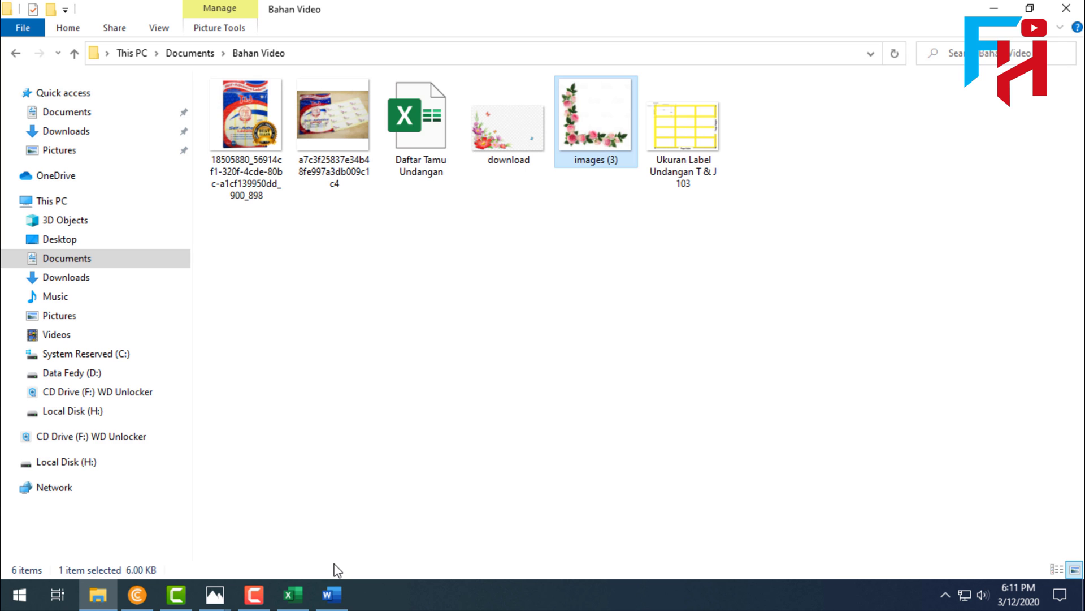
# Switch to Word and insert the floral picture download from Documents > Bahan Video into the first label
pyautogui.click(330, 603)
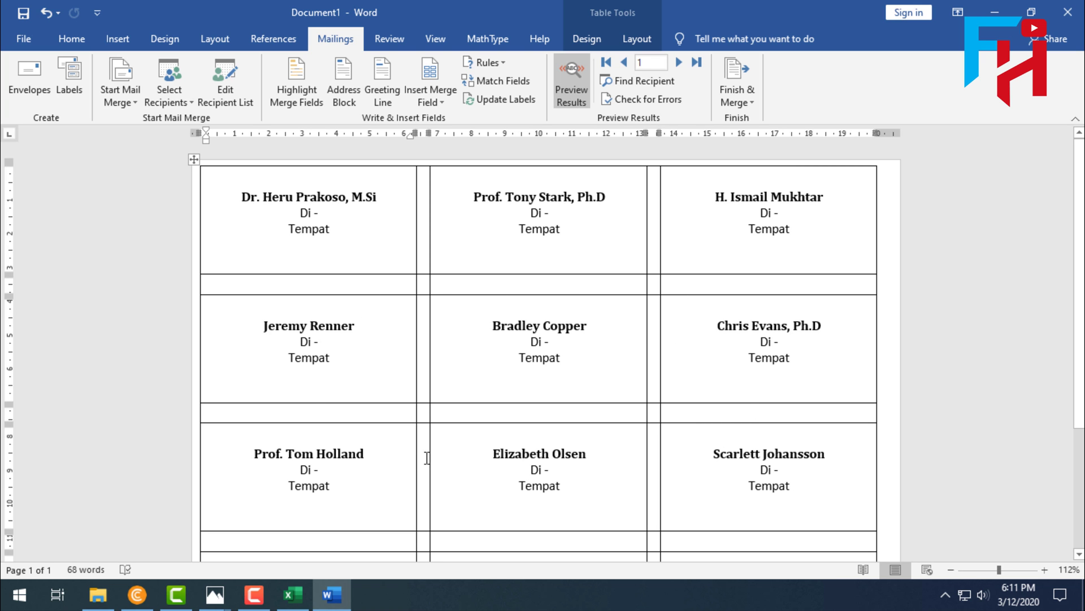
pyautogui.scroll(-3, 333, 349)
pyautogui.scroll(3, 332, 349)
pyautogui.press('Home')
pyautogui.click(113, 39)
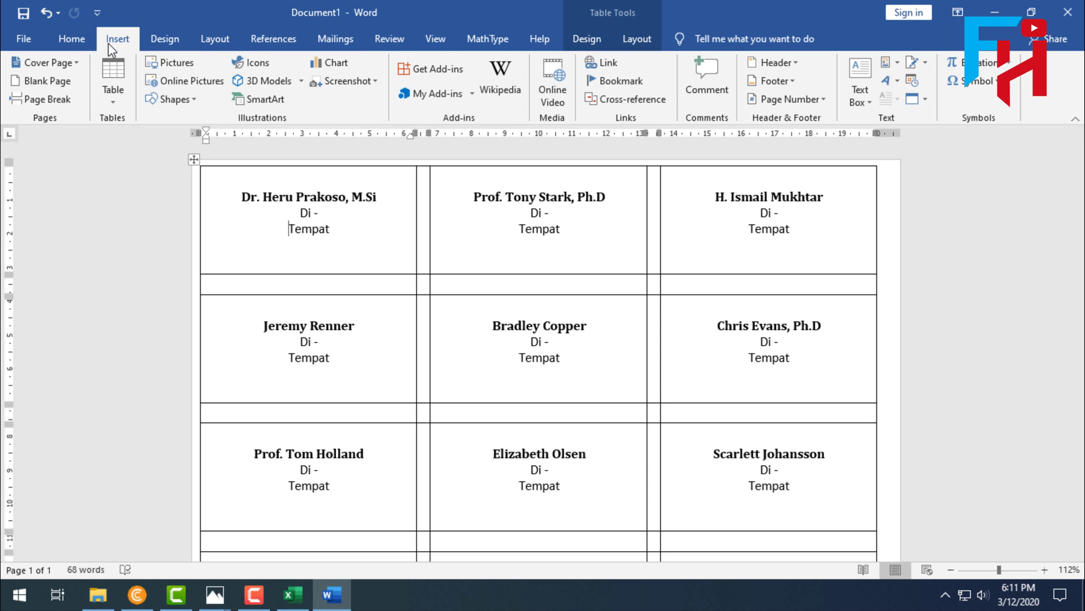
pyautogui.click(172, 63)
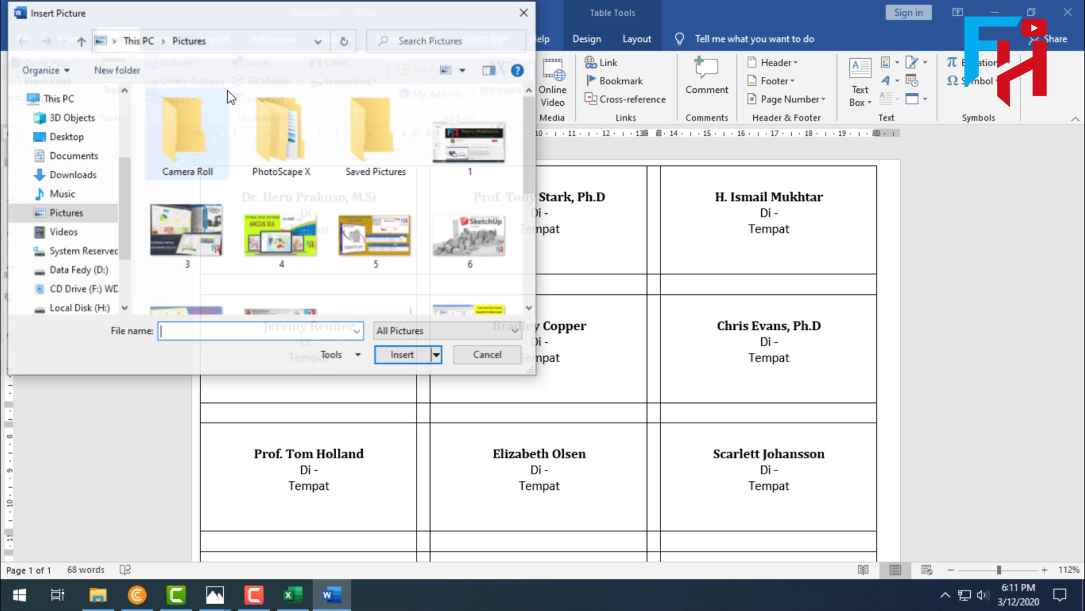
pyautogui.click(84, 159)
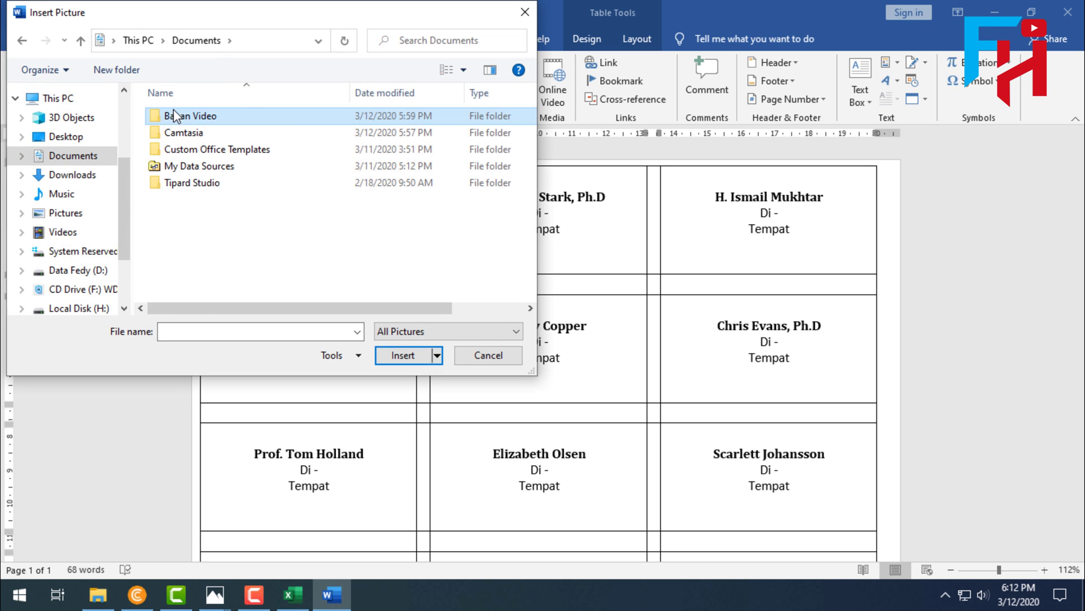
pyautogui.doubleClick(174, 115)
pyautogui.click(373, 144)
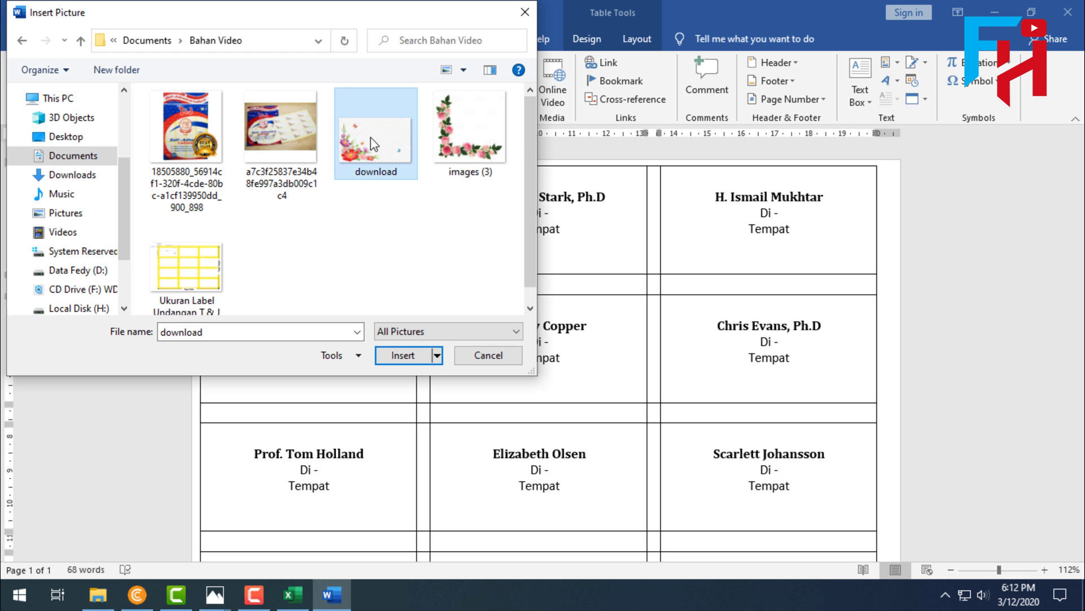
pyautogui.click(482, 140)
pyautogui.click(401, 144)
pyautogui.click(469, 135)
pyautogui.click(362, 149)
pyautogui.click(399, 356)
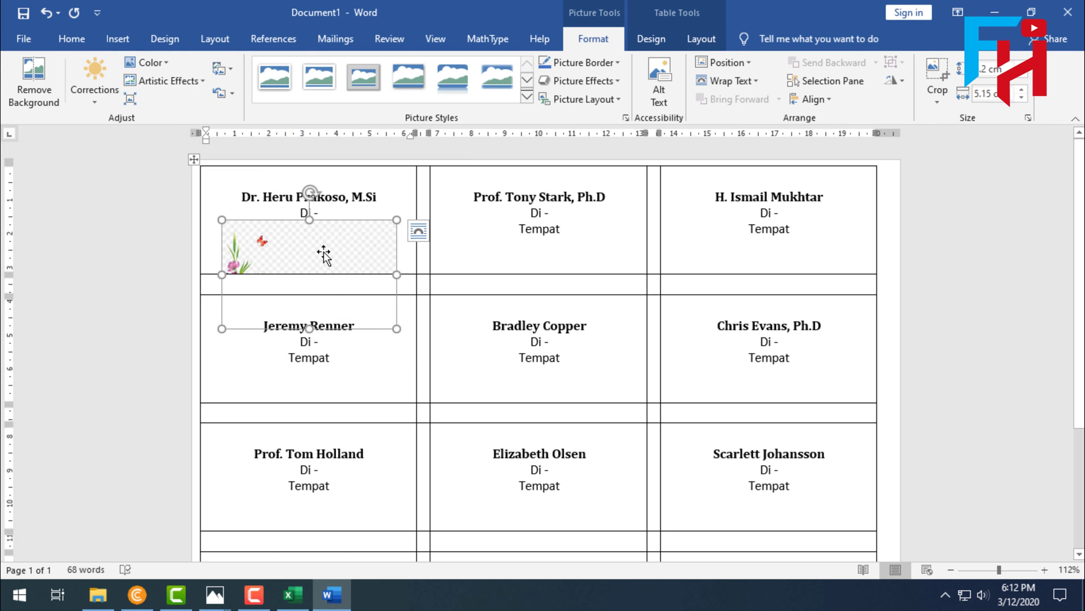
# Set the floral picture's text wrapping to Behind Text and fit the picture to the first label's cell borders
pyautogui.click(752, 85)
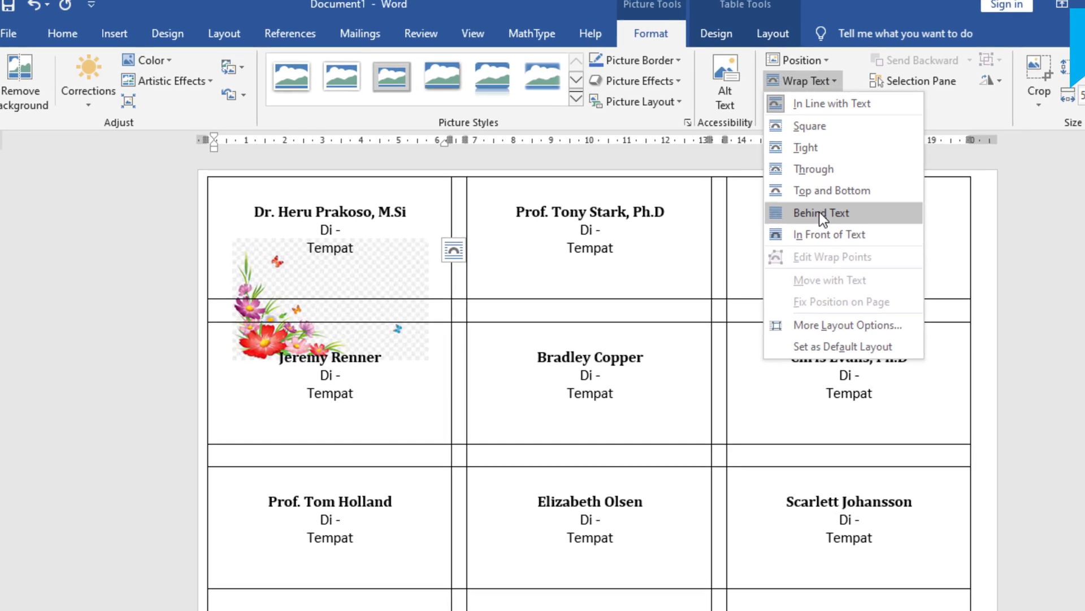
pyautogui.click(745, 199)
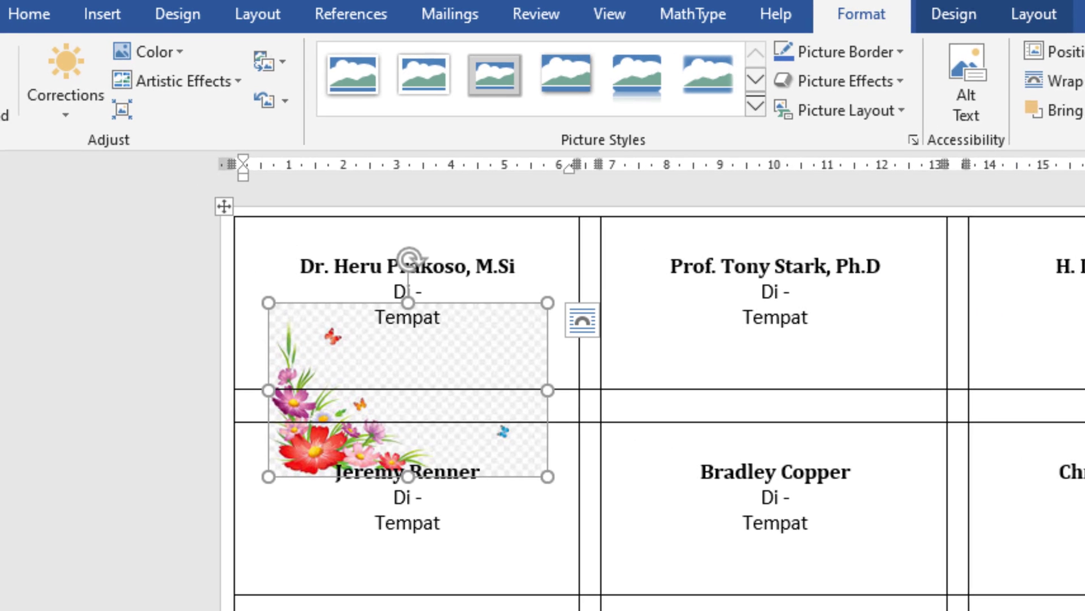
pyautogui.moveTo(517, 305); pyautogui.dragTo(537, 265)
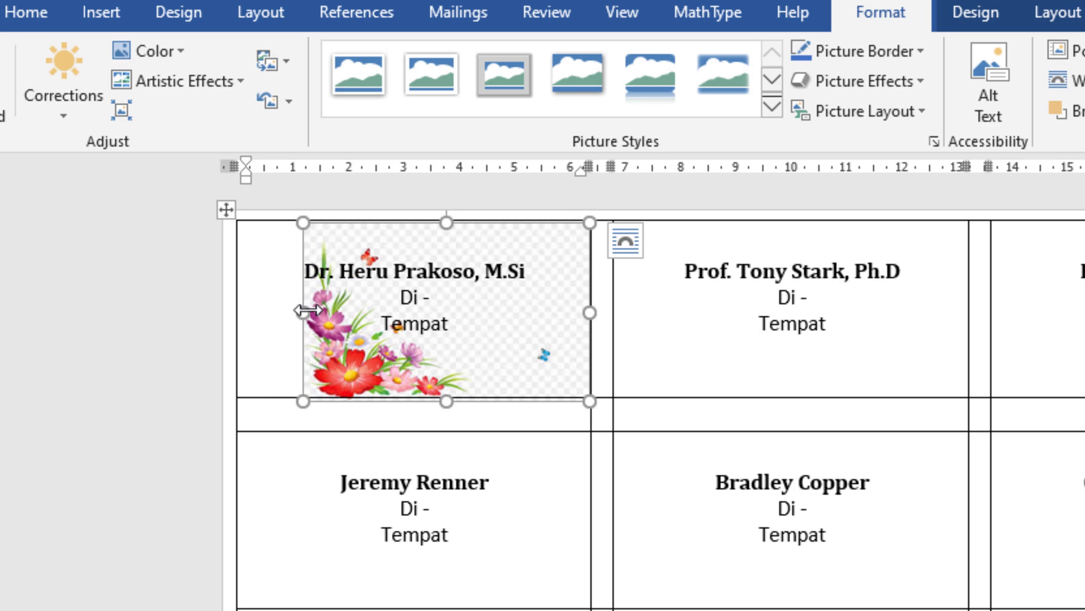
pyautogui.moveTo(303, 312); pyautogui.dragTo(238, 310)
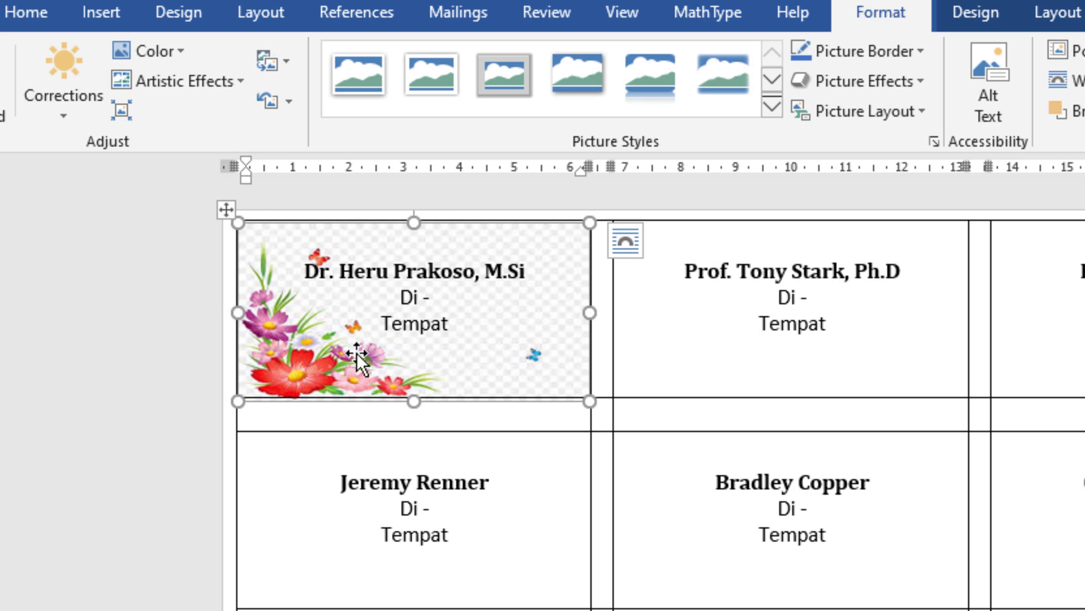
pyautogui.moveTo(409, 396); pyautogui.dragTo(422, 395)
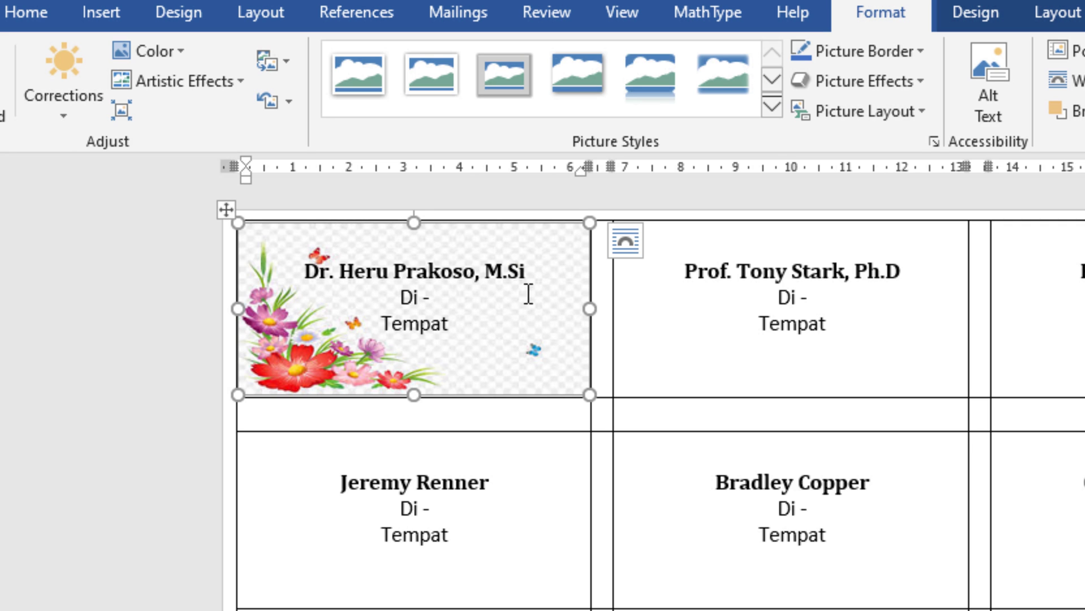
# Remove the checkered background of the floral picture in the first label with Set Transparent Color
pyautogui.click(174, 49)
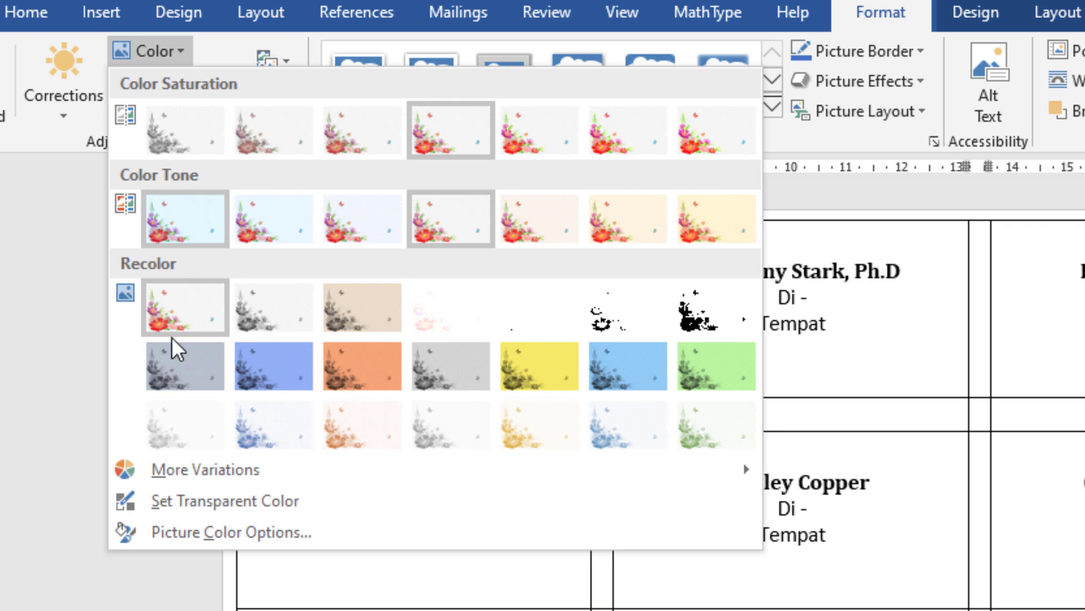
pyautogui.click(200, 500)
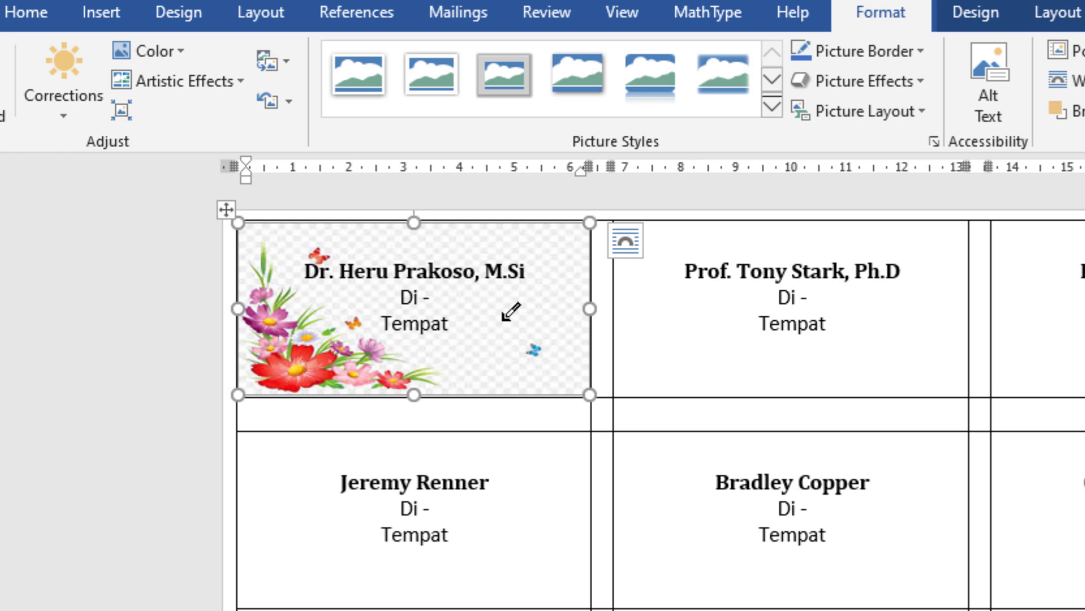
pyautogui.click(169, 50)
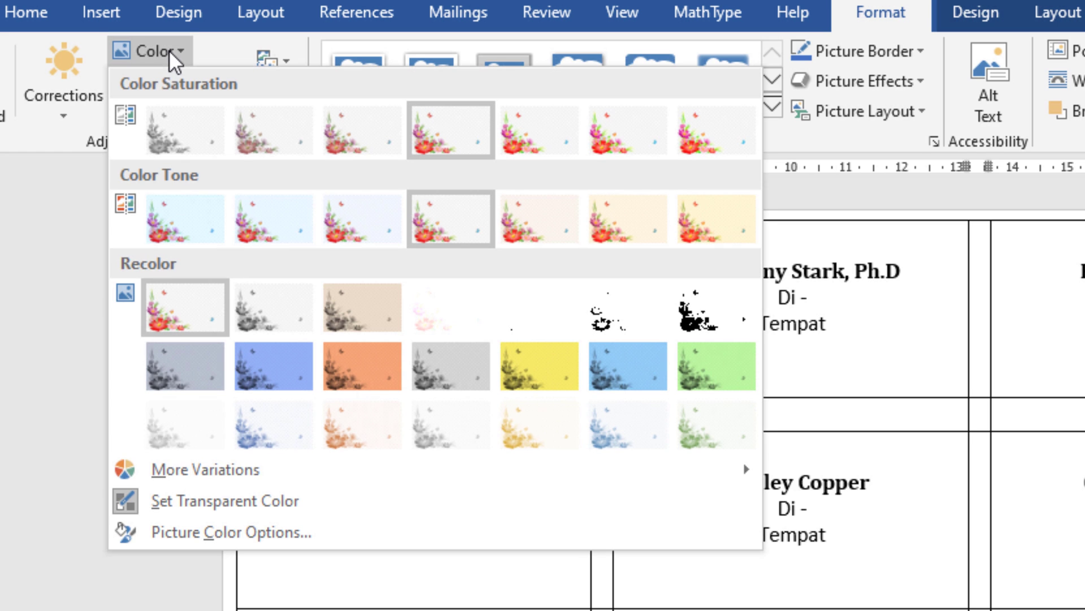
pyautogui.click(217, 501)
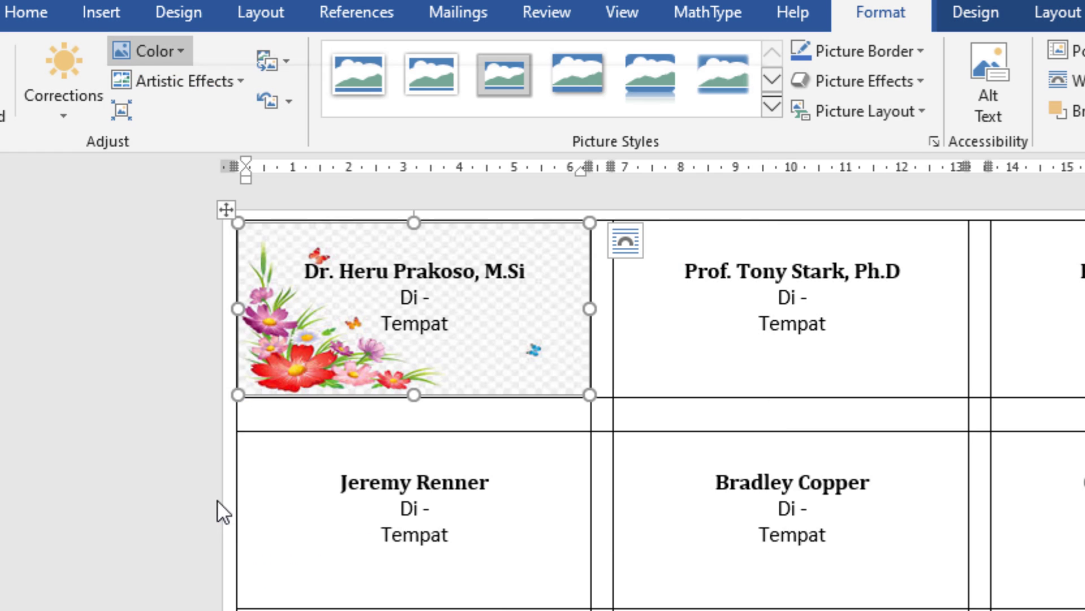
pyautogui.click(127, 50)
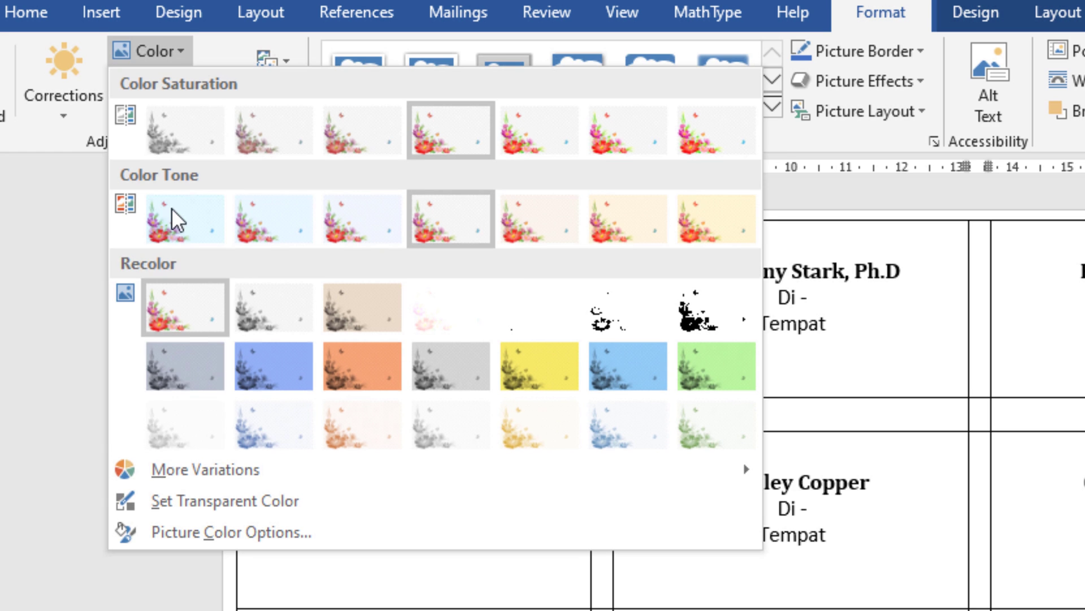
pyautogui.click(188, 509)
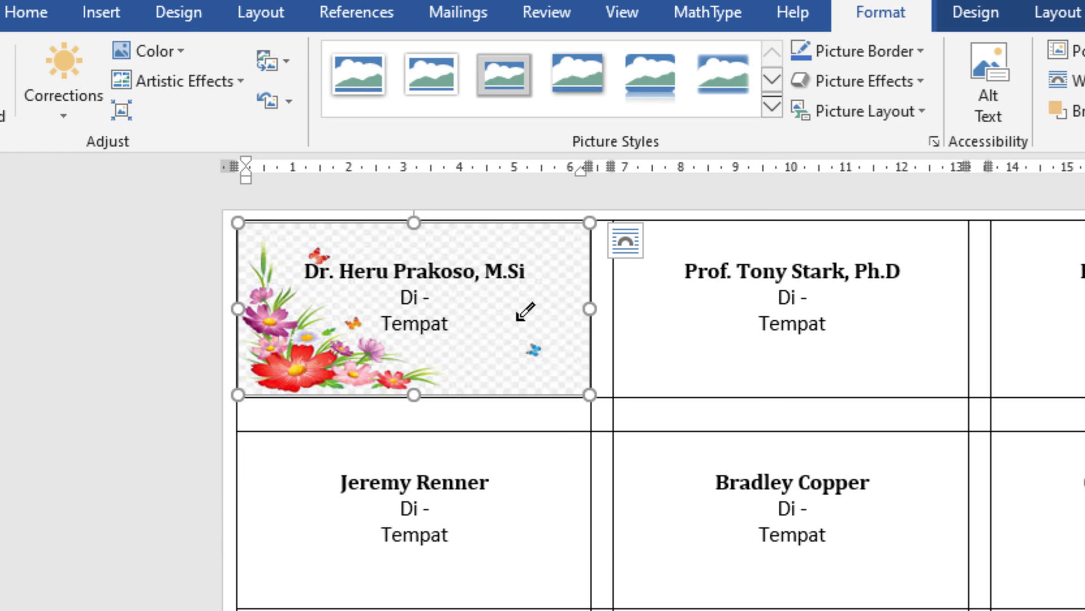
pyautogui.click(492, 307)
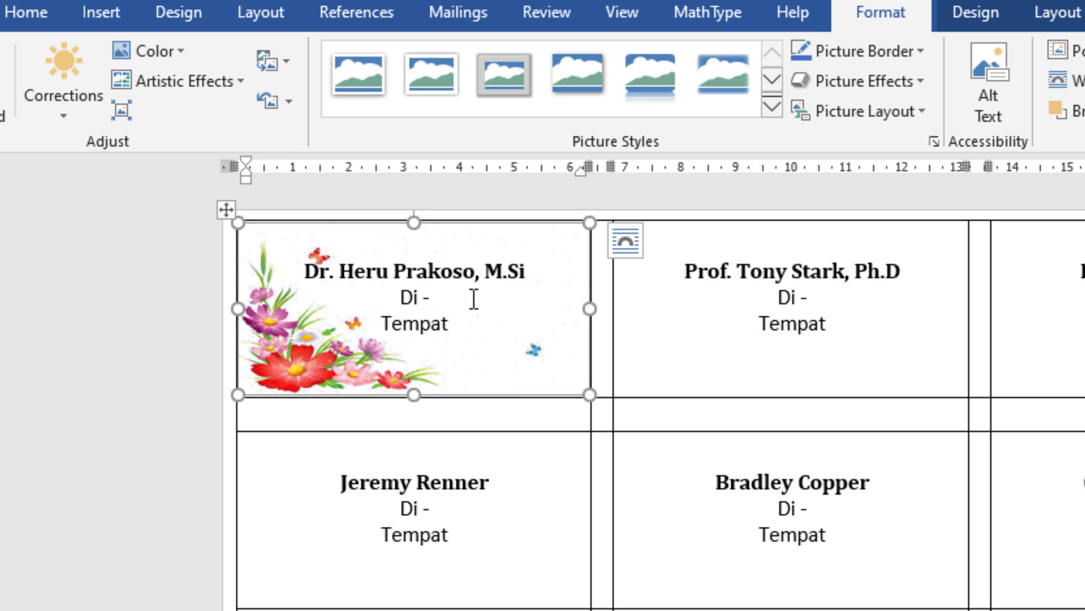
# Update the labels to apply the floral background to every label on the sheet
pyautogui.click(447, 11)
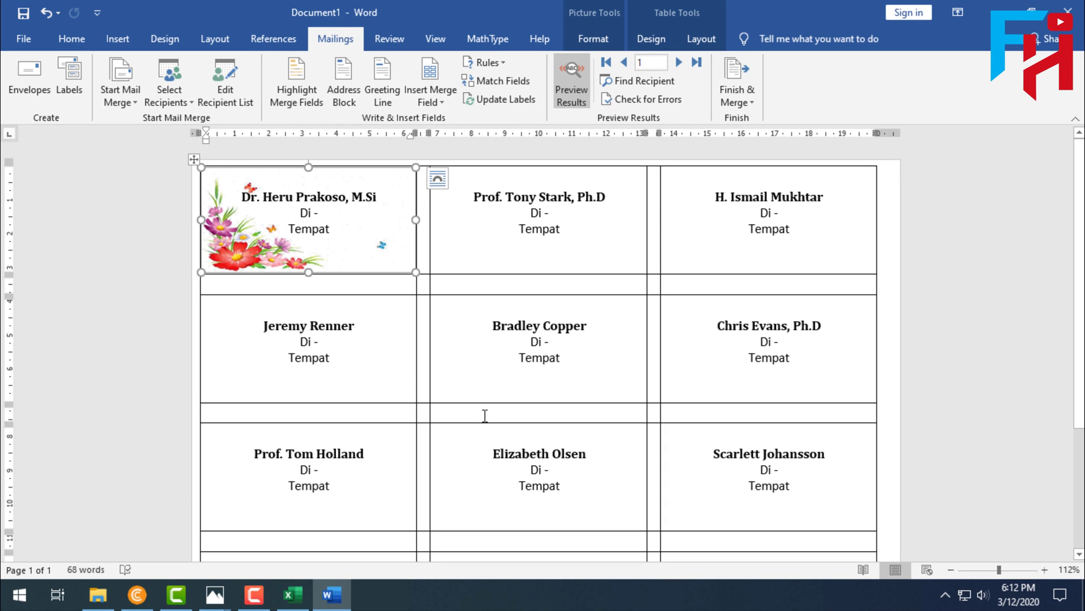
pyautogui.scroll(-2, 590, 470)
pyautogui.scroll(2, 590, 470)
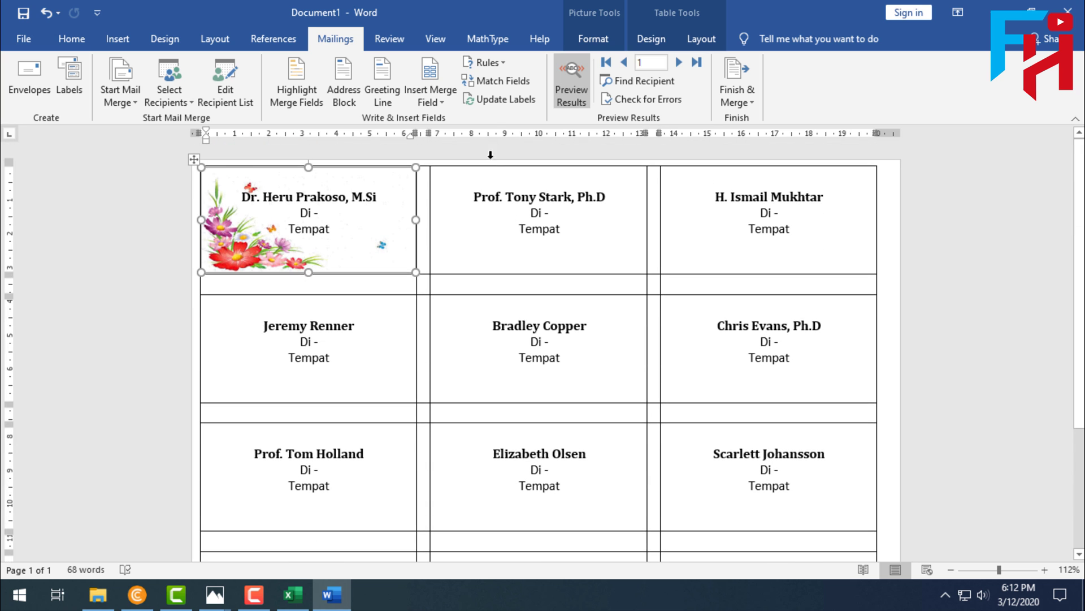
pyautogui.click(486, 98)
# Look through the whole label sheet to check the floral background and guest details on each label
pyautogui.scroll(-3, 448, 308)
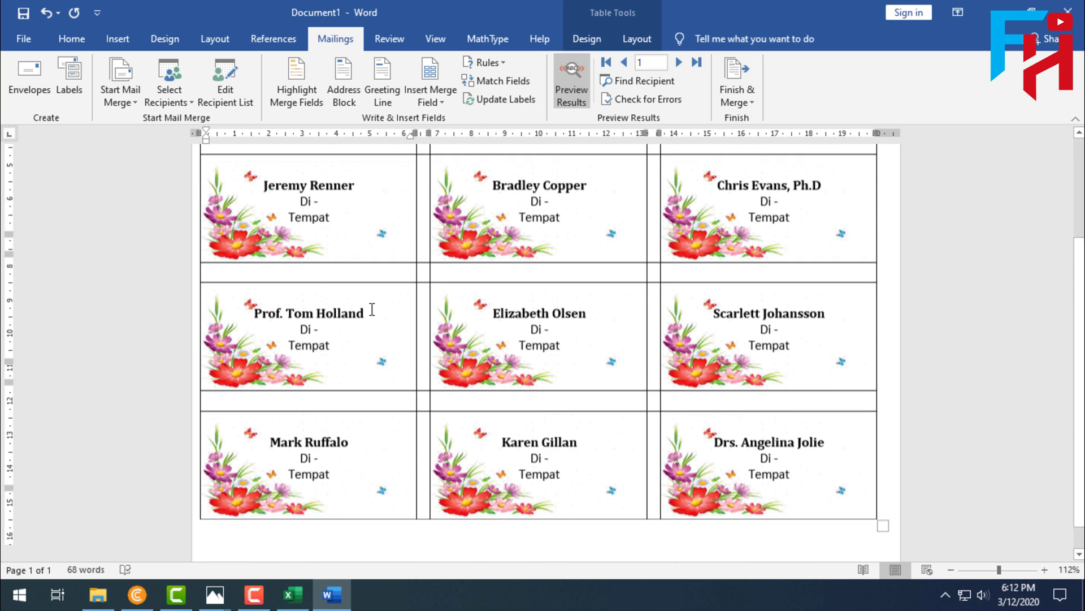
pyautogui.scroll(4, 745, 360)
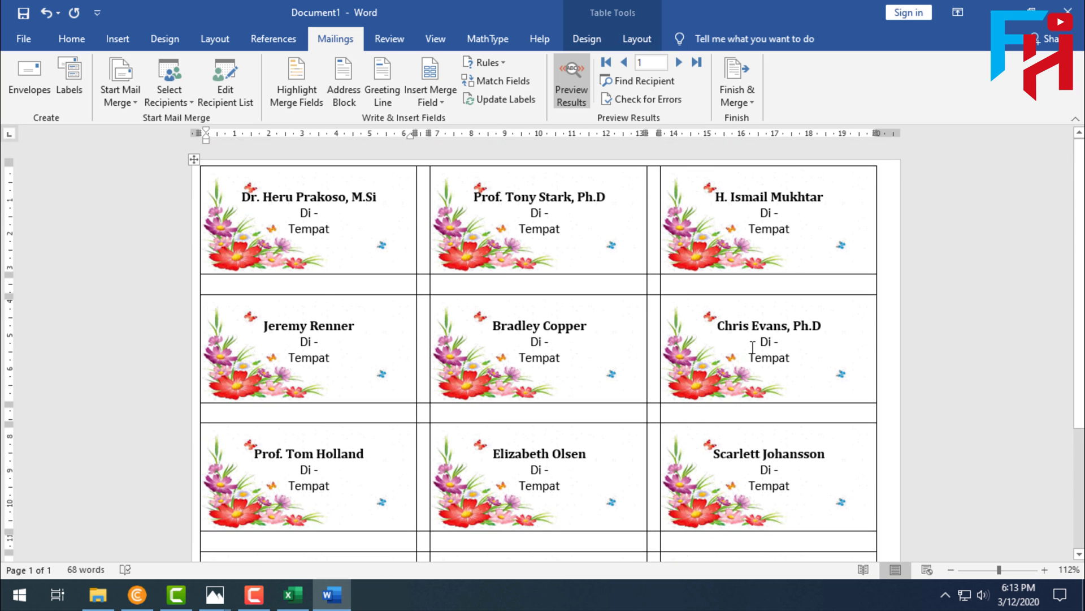
pyautogui.scroll(-3, 294, 294)
pyautogui.scroll(3, 785, 252)
pyautogui.scroll(-1, 568, 396)
pyautogui.scroll(-3, 569, 395)
pyautogui.scroll(4, 560, 396)
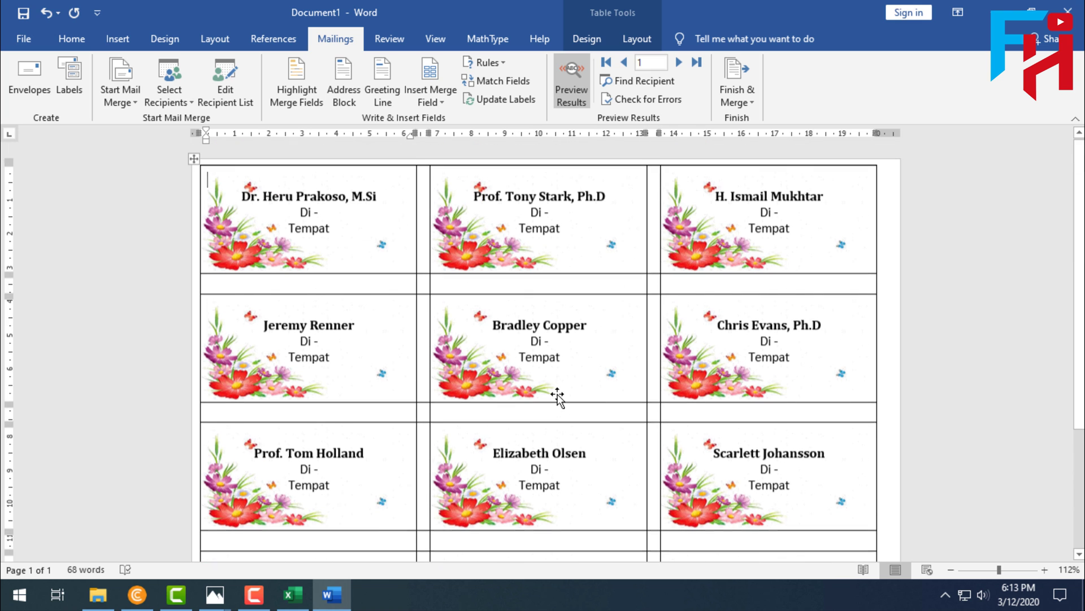
pyautogui.scroll(-3, 554, 390)
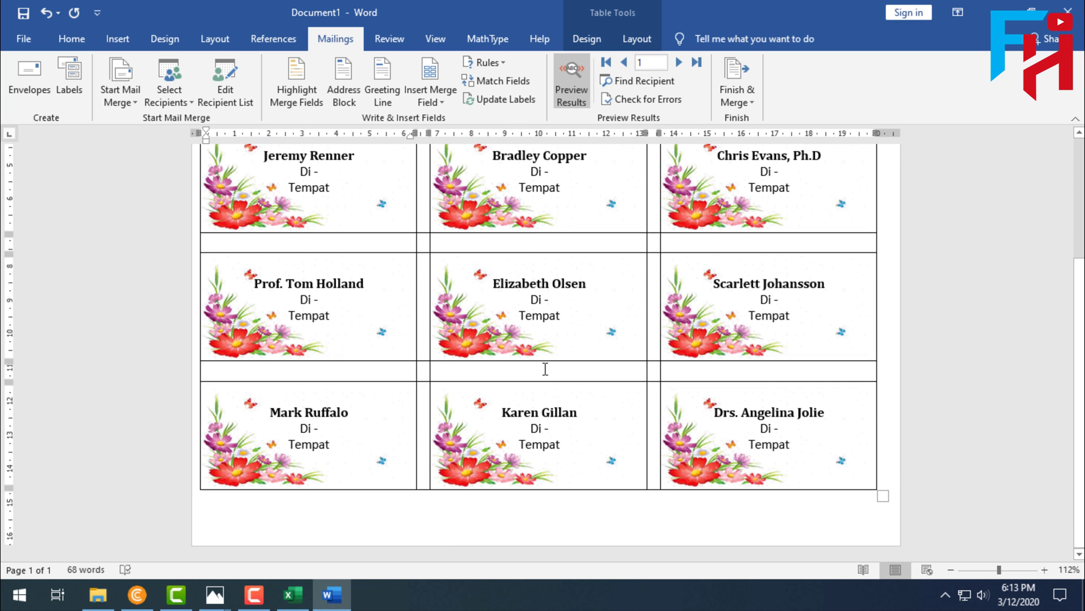
pyautogui.scroll(2, 546, 376)
pyautogui.scroll(2, 544, 372)
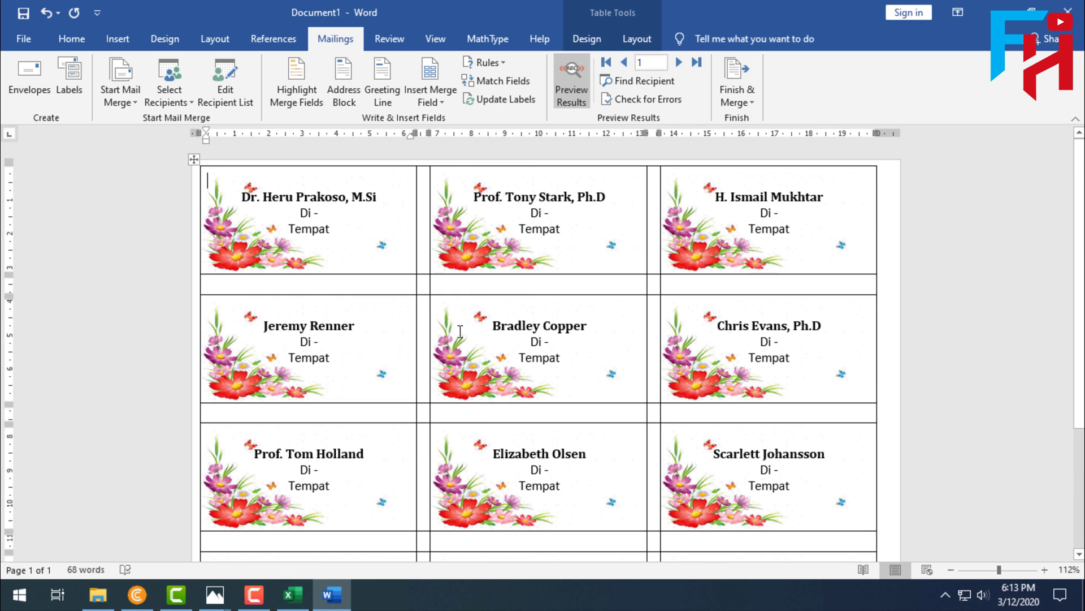
pyautogui.scroll(-4, 687, 390)
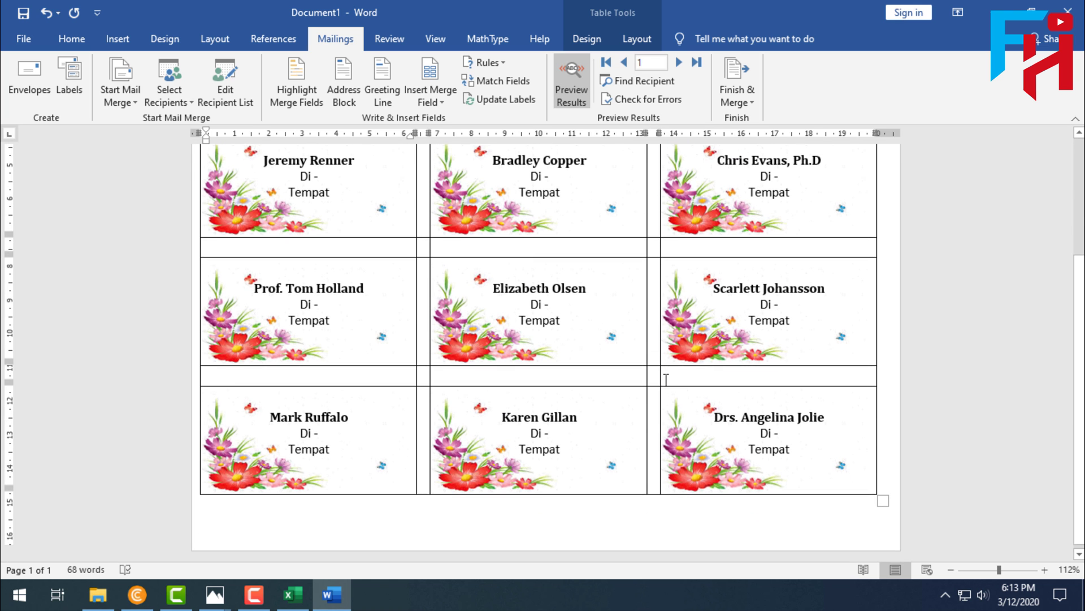
# Switch to the Daftar Tamu Undangan workbook in Excel and review the full guest list on the Contoh 1 sheet
pyautogui.click(294, 592)
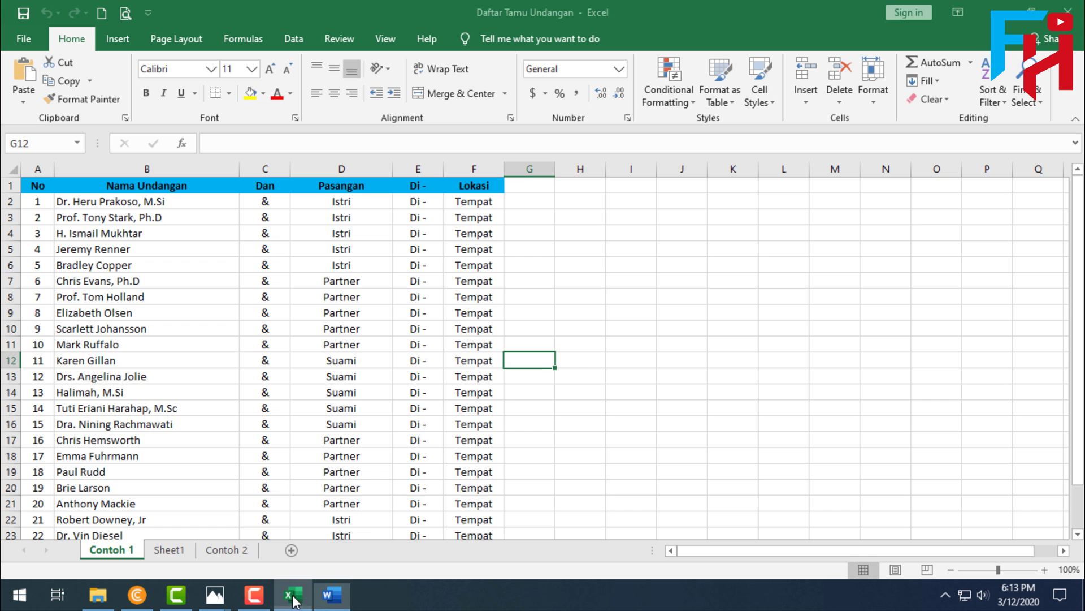
pyautogui.scroll(-5, 164, 282)
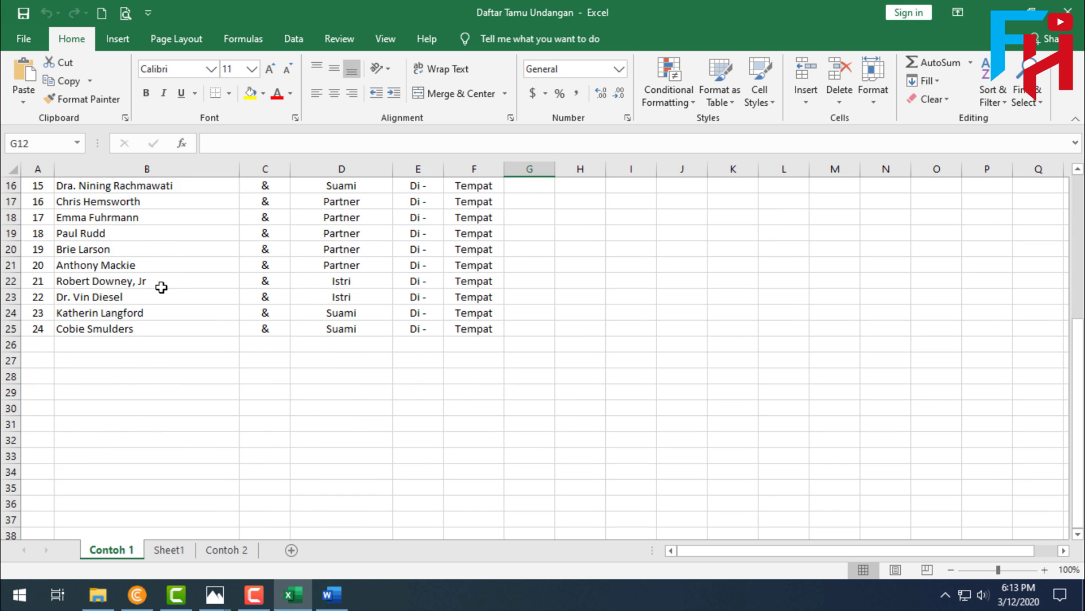
pyautogui.scroll(5, 160, 292)
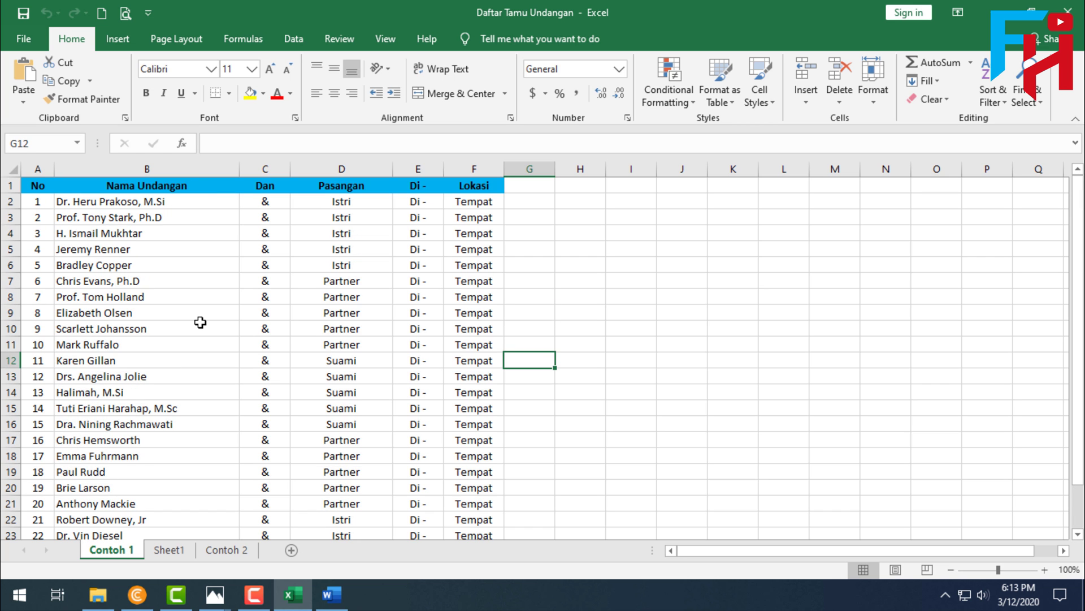
pyautogui.scroll(-3, 165, 326)
pyautogui.scroll(3, 163, 323)
pyautogui.scroll(-5, 162, 323)
pyautogui.scroll(5, 163, 329)
pyautogui.scroll(-5, 504, 250)
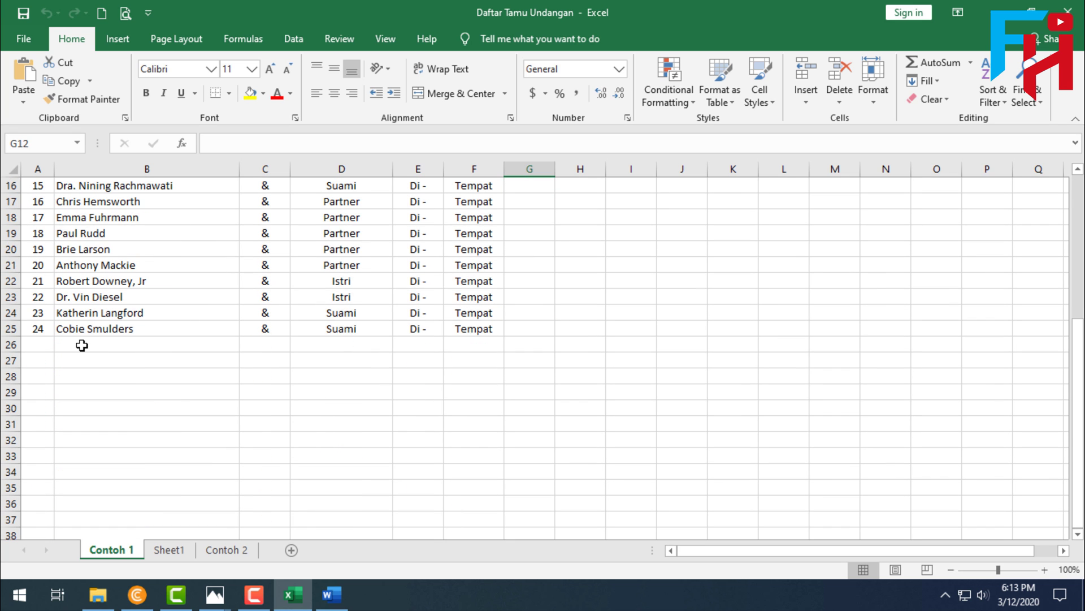
pyautogui.scroll(5, 81, 346)
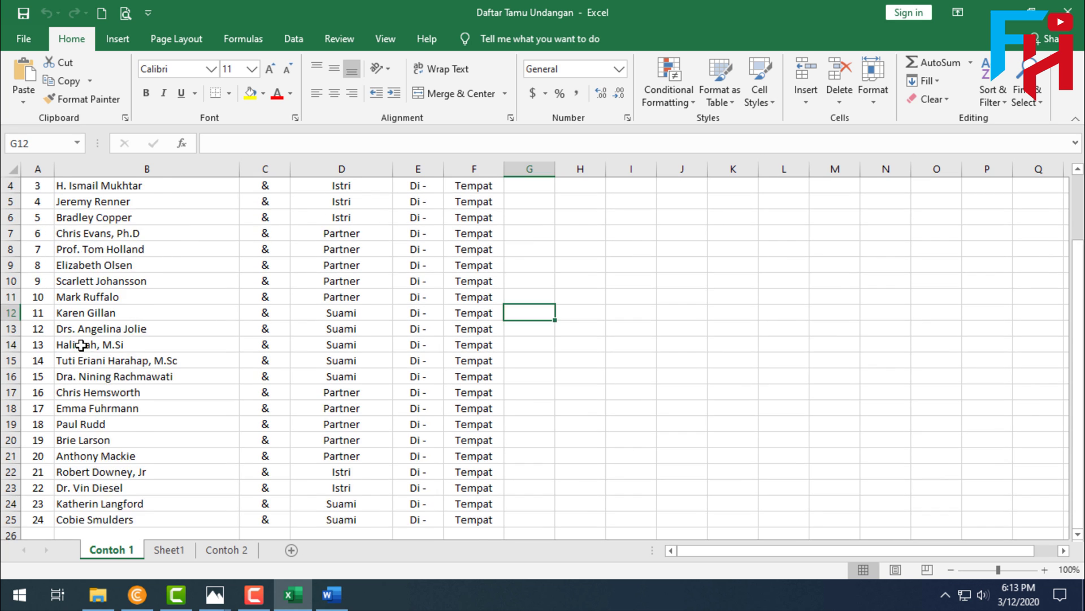
# Select cell I4 on the Contoh 1 sheet, check the T&J No. 103 label package picture in Photos, and return to Excel
pyautogui.click(648, 229)
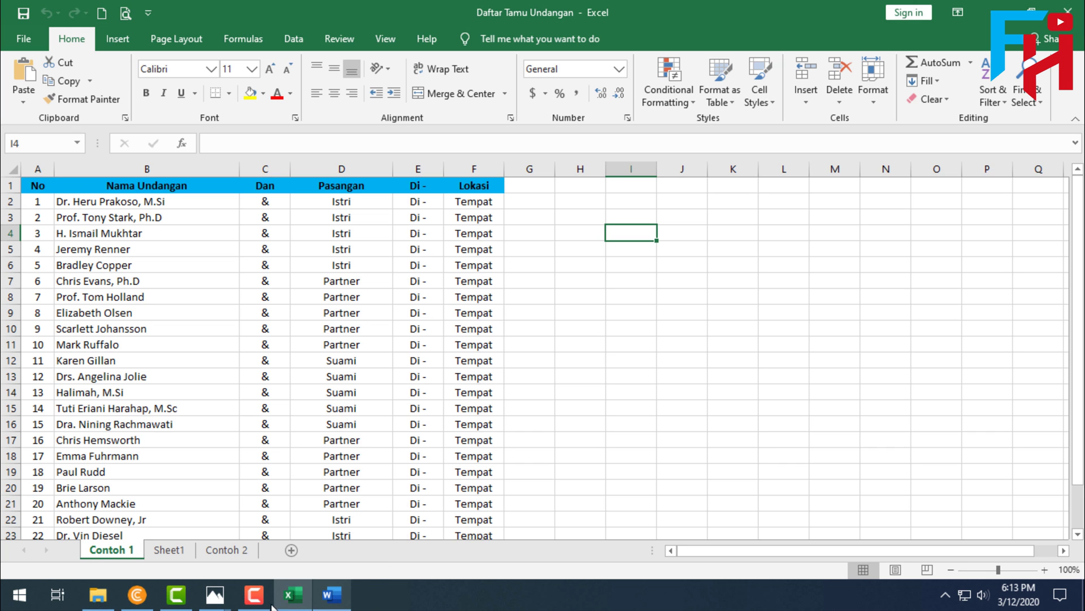
pyautogui.moveTo(211, 601)
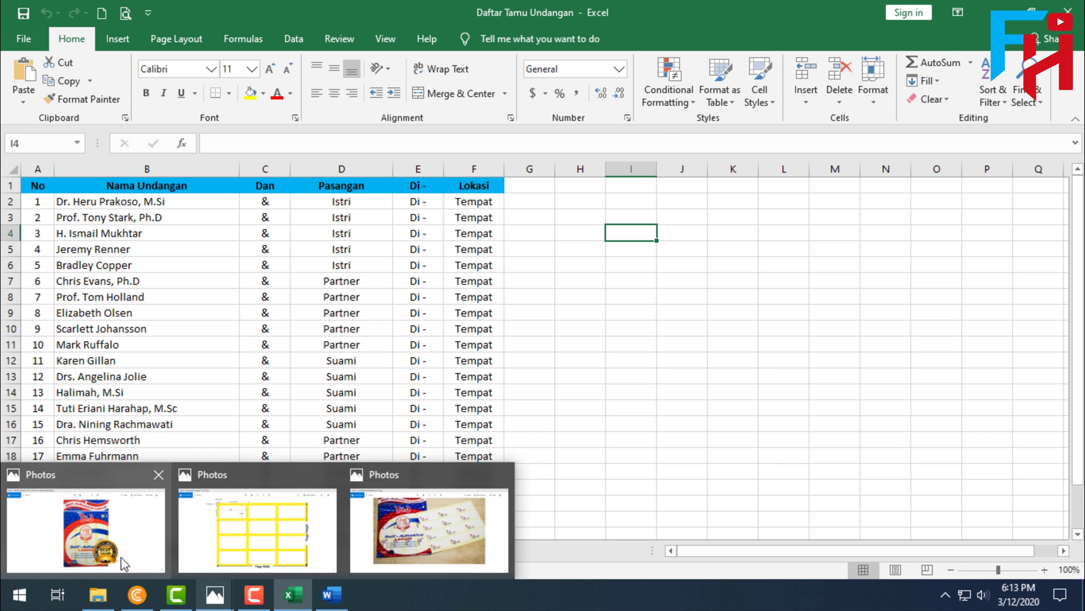
pyautogui.click(85, 534)
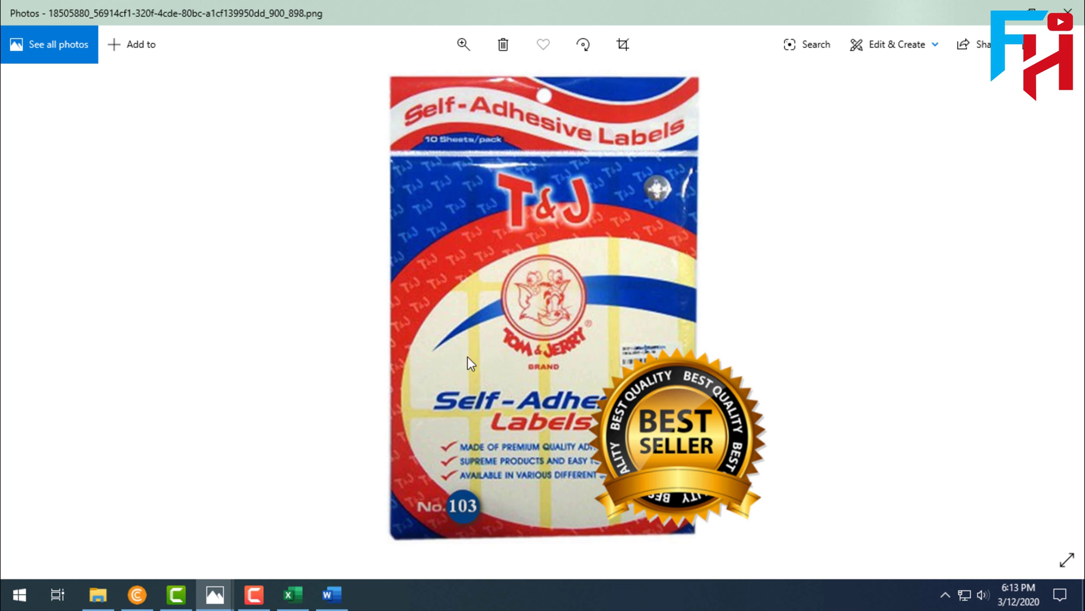
pyautogui.click(305, 595)
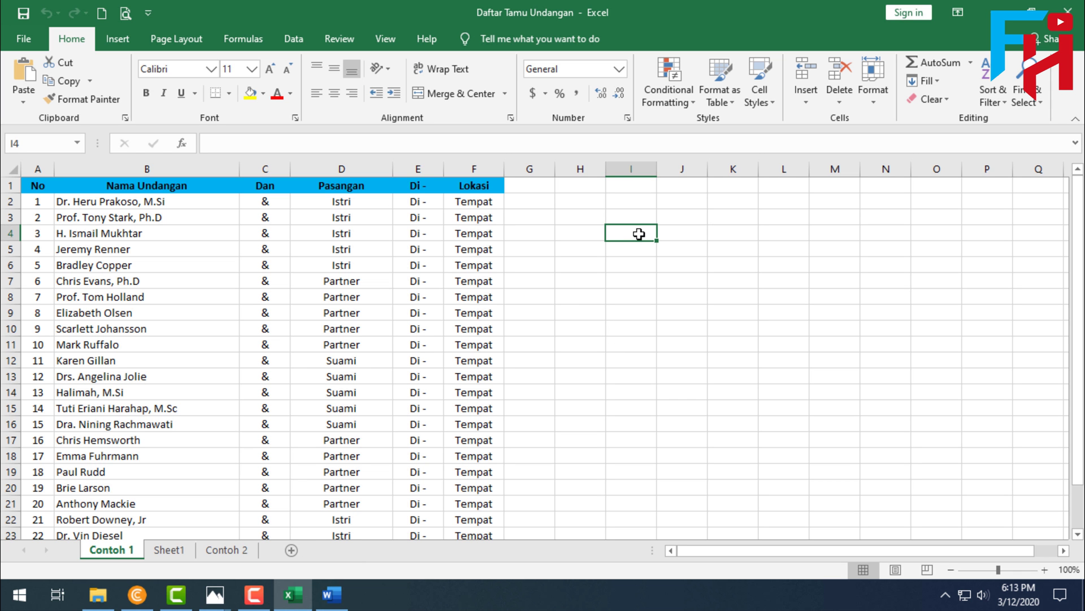
# Calculate the number of label sheets needed in cell I4 with the formula =24/12
pyautogui.scroll(-5, 181, 322)
pyautogui.scroll(5, 130, 345)
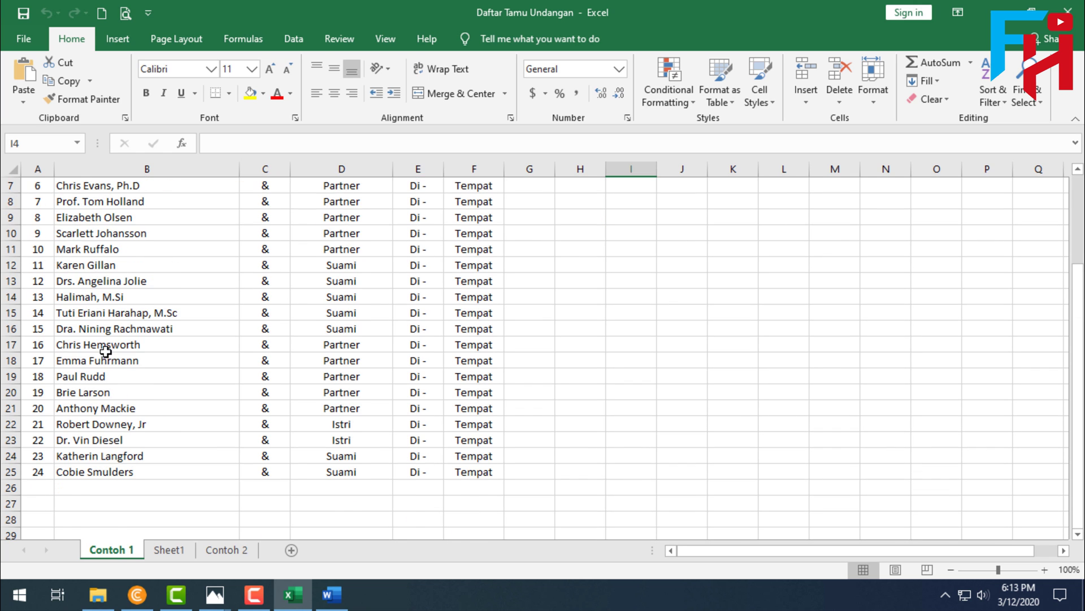
pyautogui.write('=')
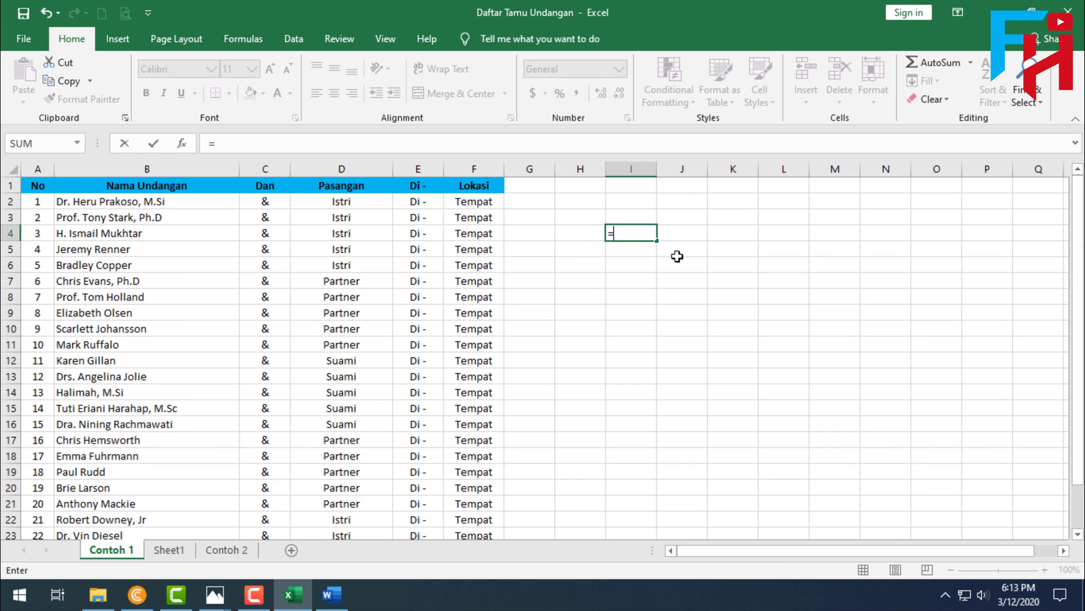
pyautogui.write('24/12')
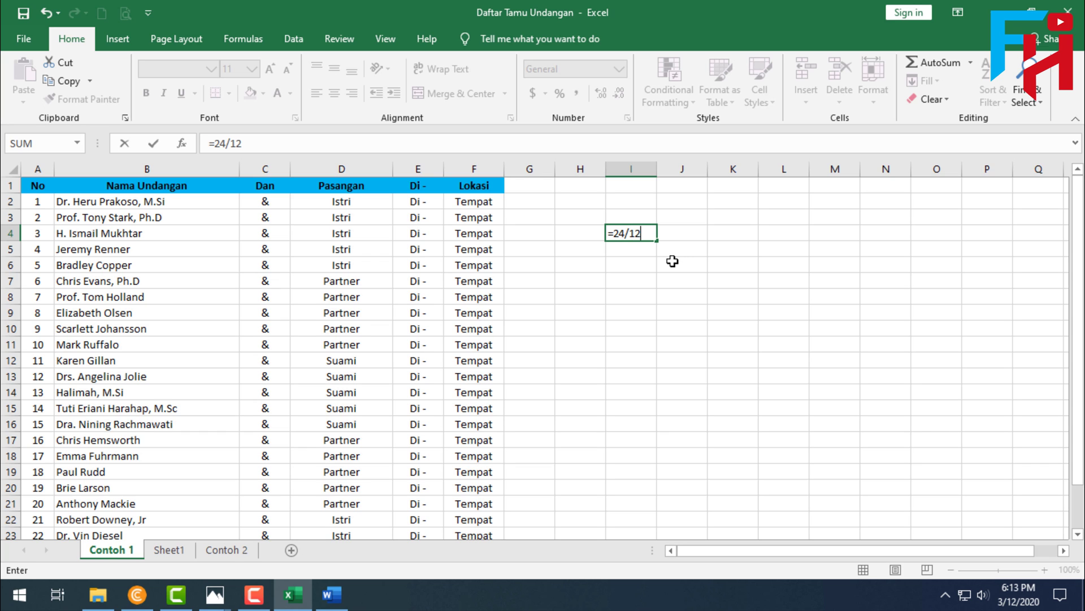
pyautogui.press('Return')
pyautogui.click(649, 235)
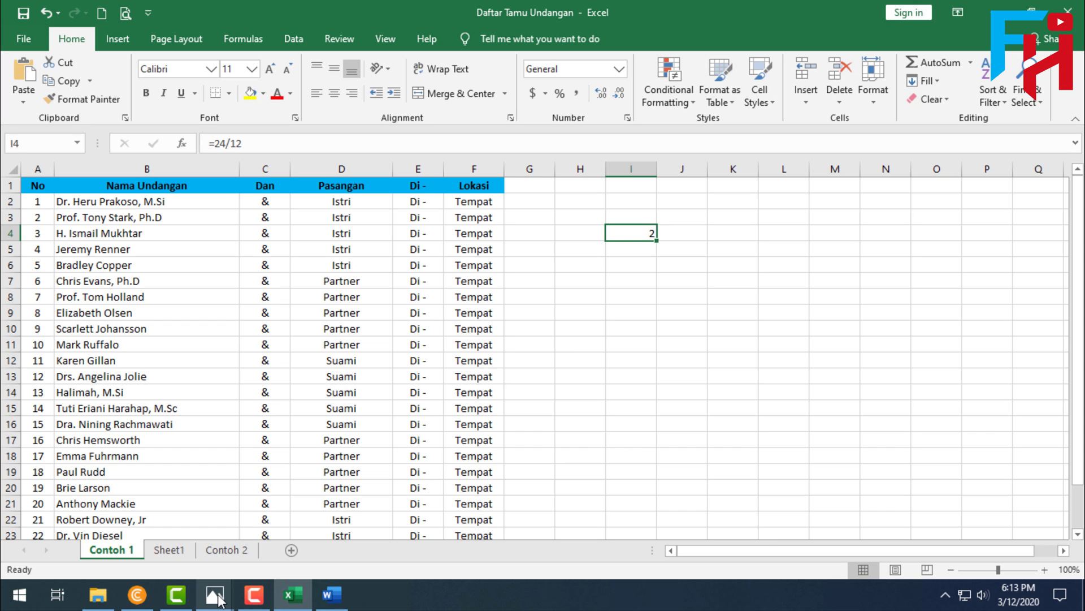
# View the Ukuran Label Undangan T & J 103 layout picture in Photos and compare it with the guest list in Excel
pyautogui.moveTo(215, 594)
pyautogui.click(253, 551)
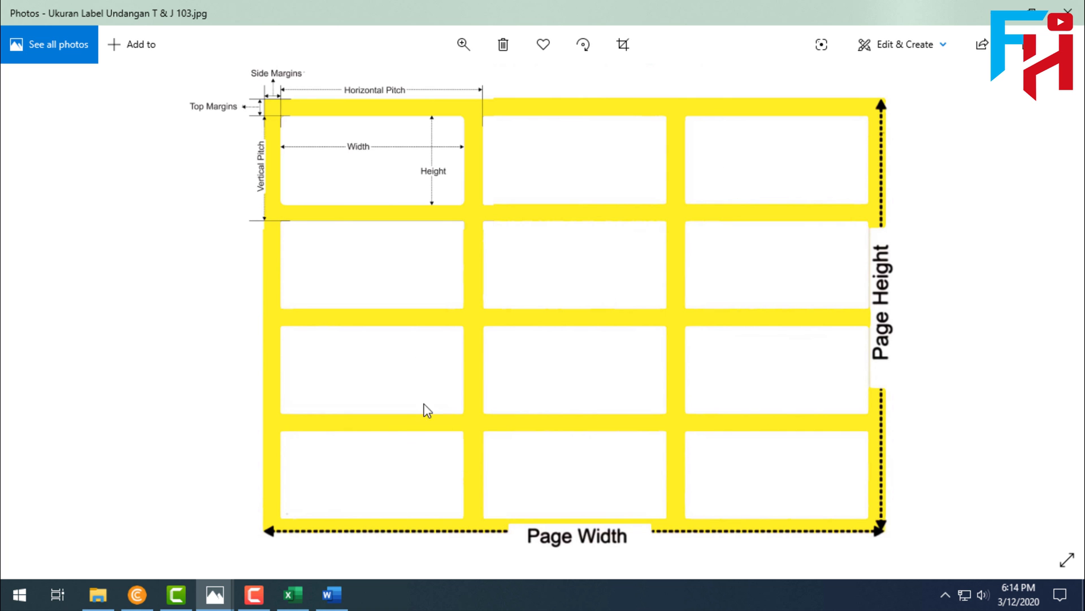
pyautogui.click(293, 594)
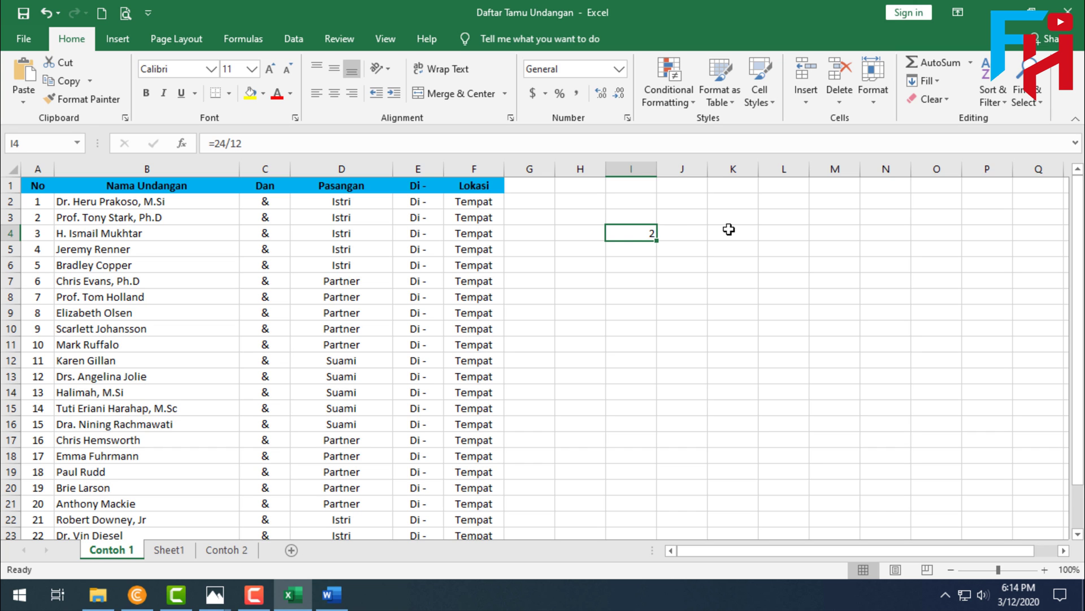
pyautogui.scroll(-5, 232, 345)
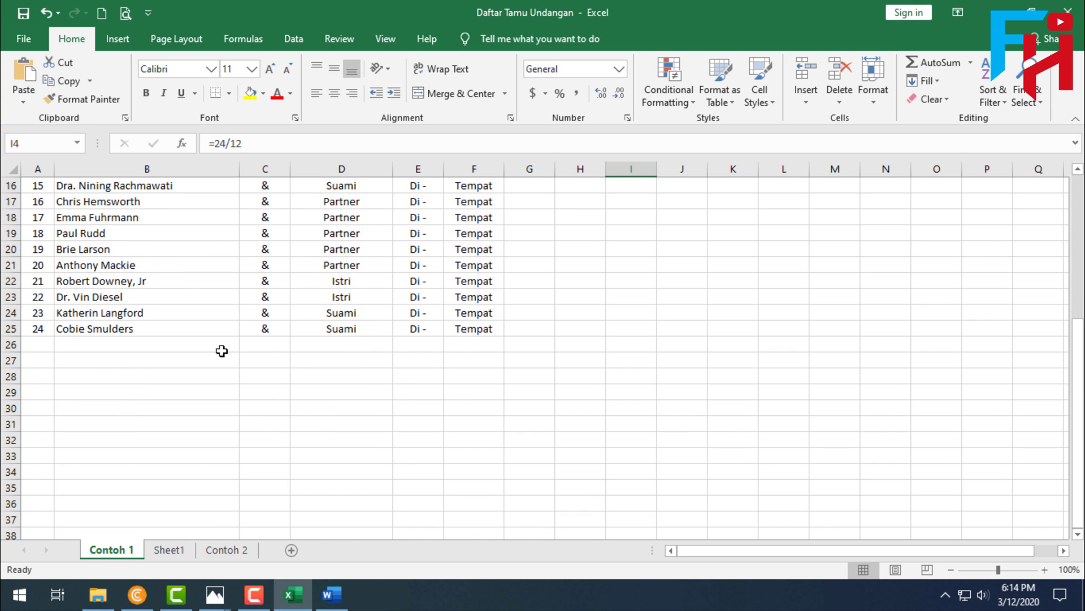
pyautogui.scroll(2, 220, 350)
pyautogui.scroll(-3, 221, 348)
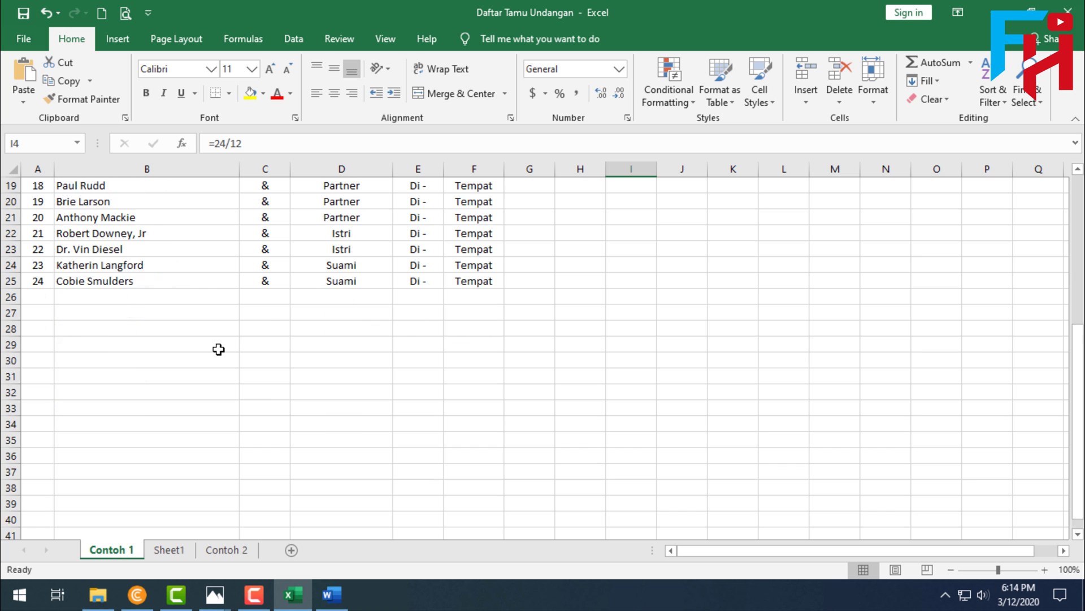
pyautogui.scroll(6, 220, 349)
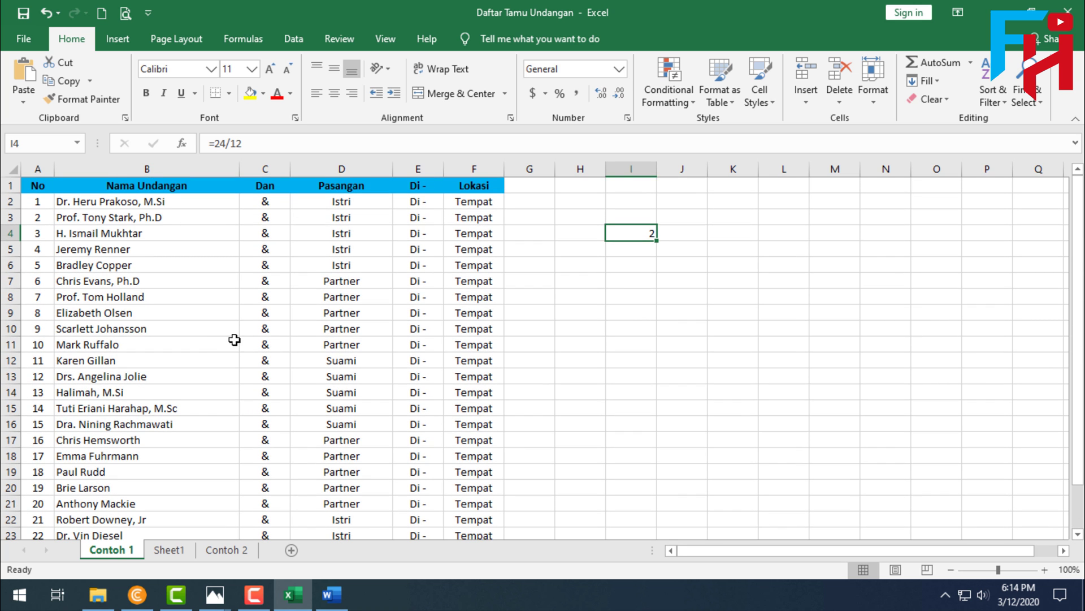
# Switch to the label document in Word and examine which guests appear on the first sheet of labels
pyautogui.click(332, 594)
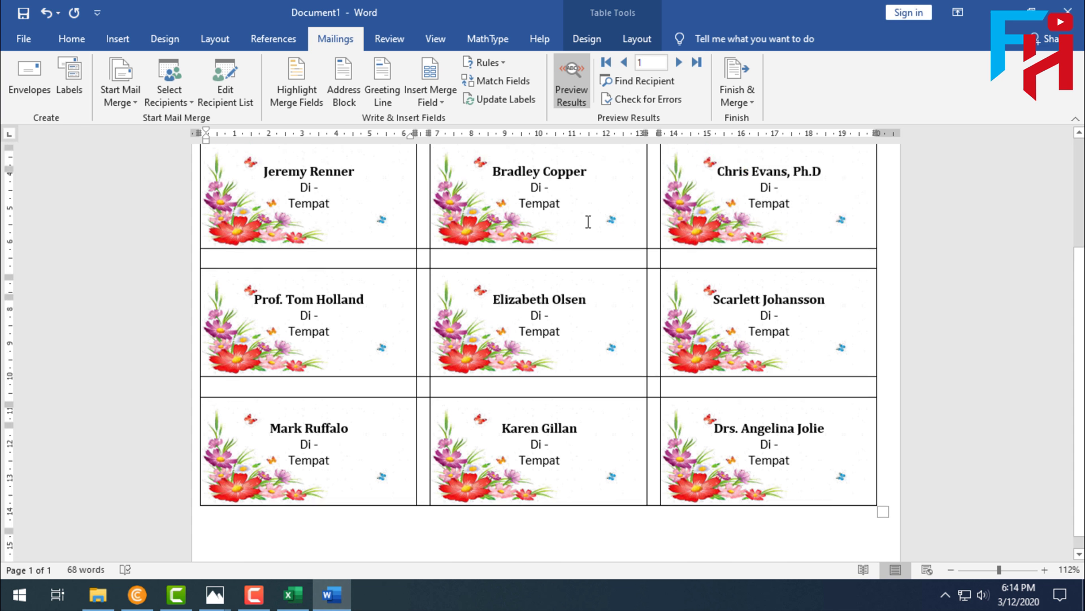
pyautogui.scroll(5, 588, 222)
pyautogui.scroll(-3, 587, 224)
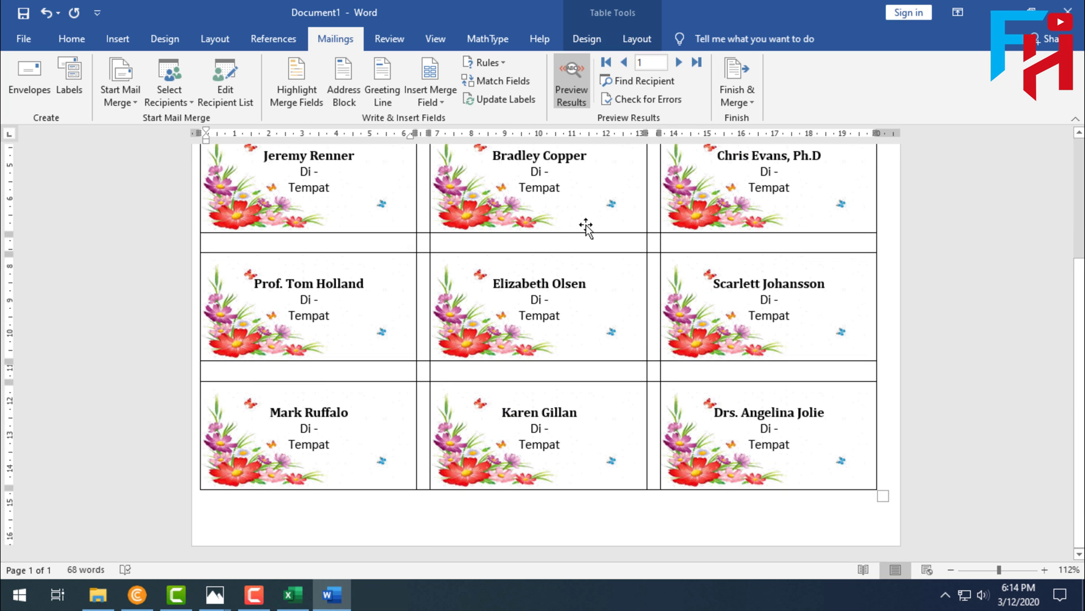
pyautogui.scroll(3, 586, 225)
pyautogui.scroll(-3, 586, 225)
pyautogui.scroll(3, 586, 225)
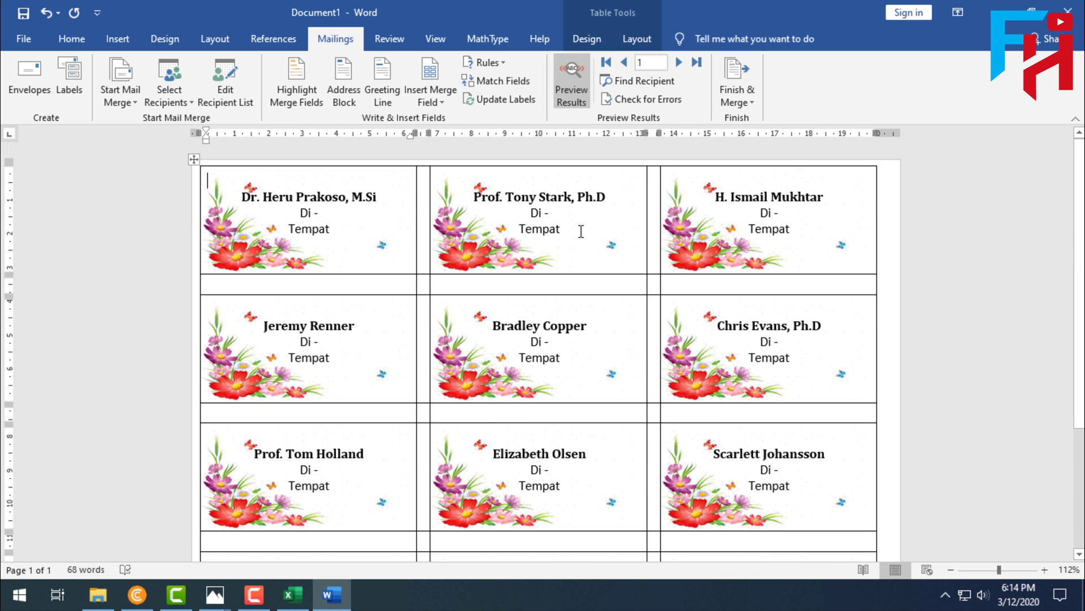
pyautogui.scroll(-4, 581, 231)
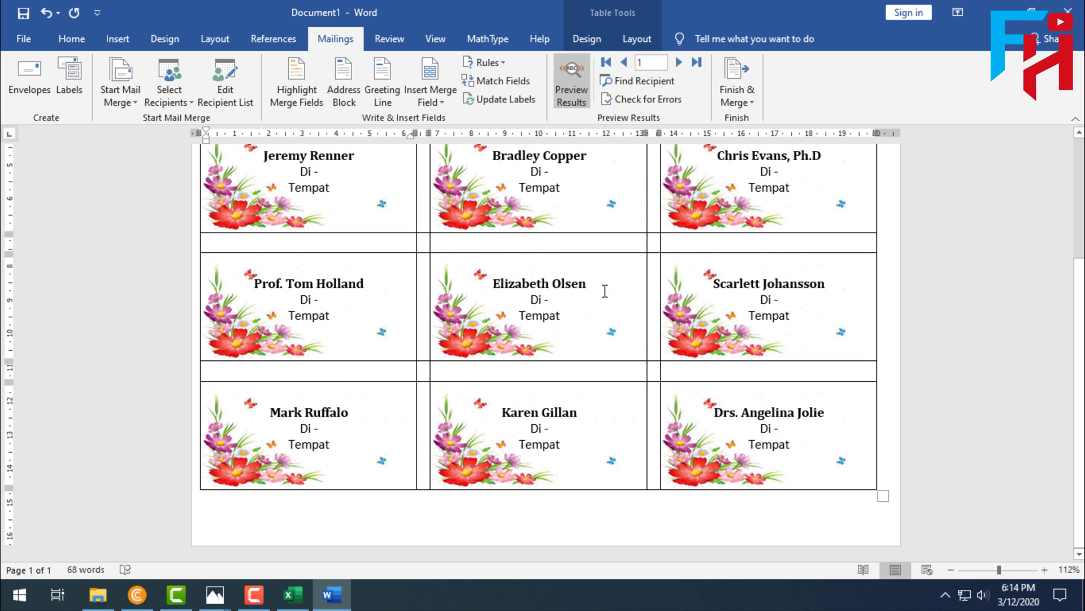
pyautogui.scroll(4, 605, 291)
pyautogui.scroll(-4, 597, 284)
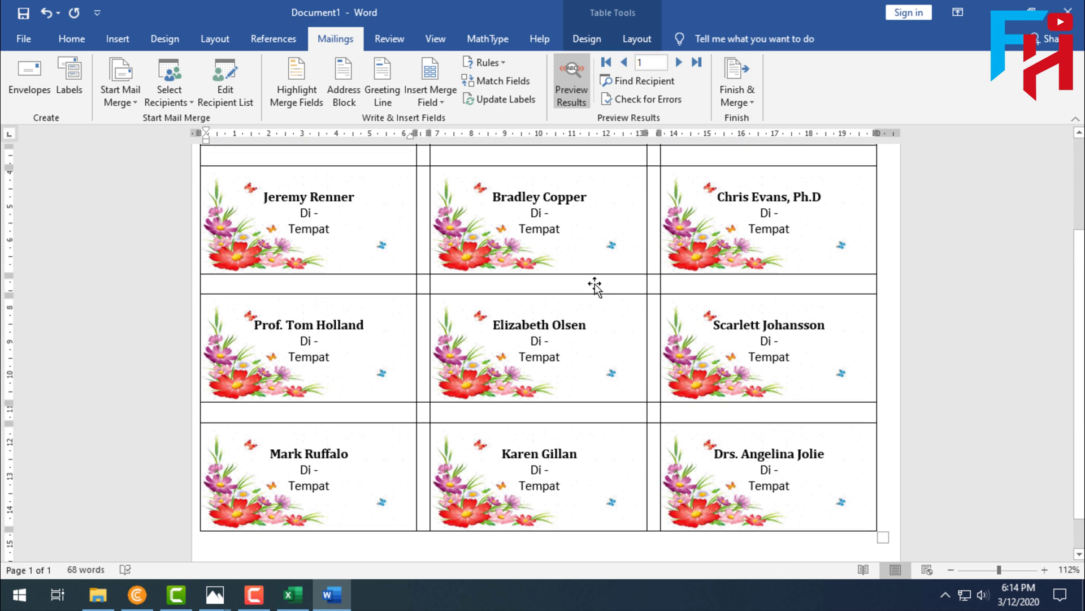
pyautogui.scroll(4, 746, 458)
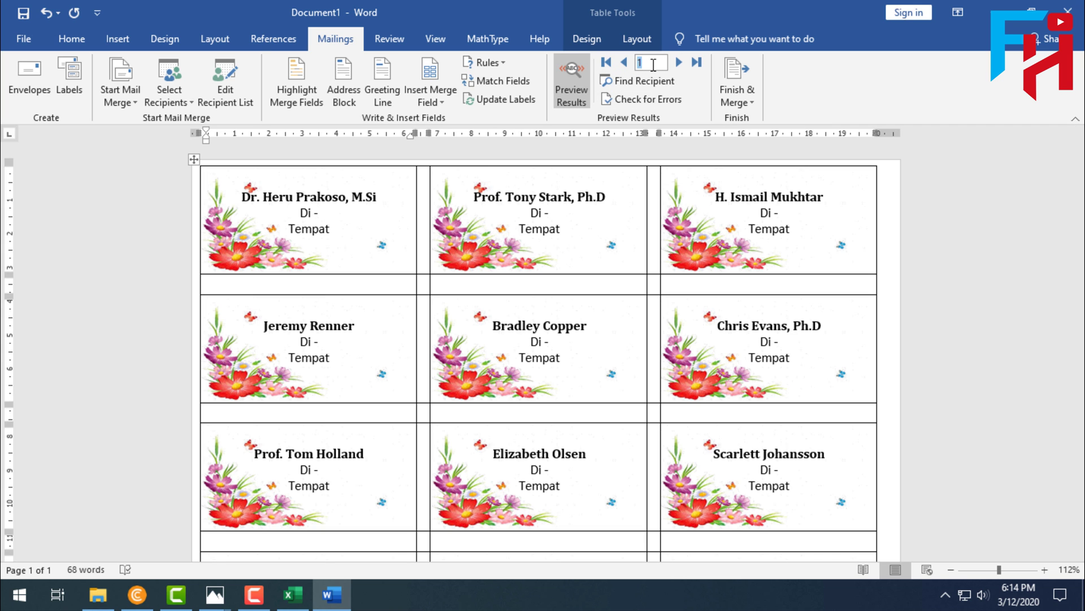
pyautogui.scroll(-4, 735, 384)
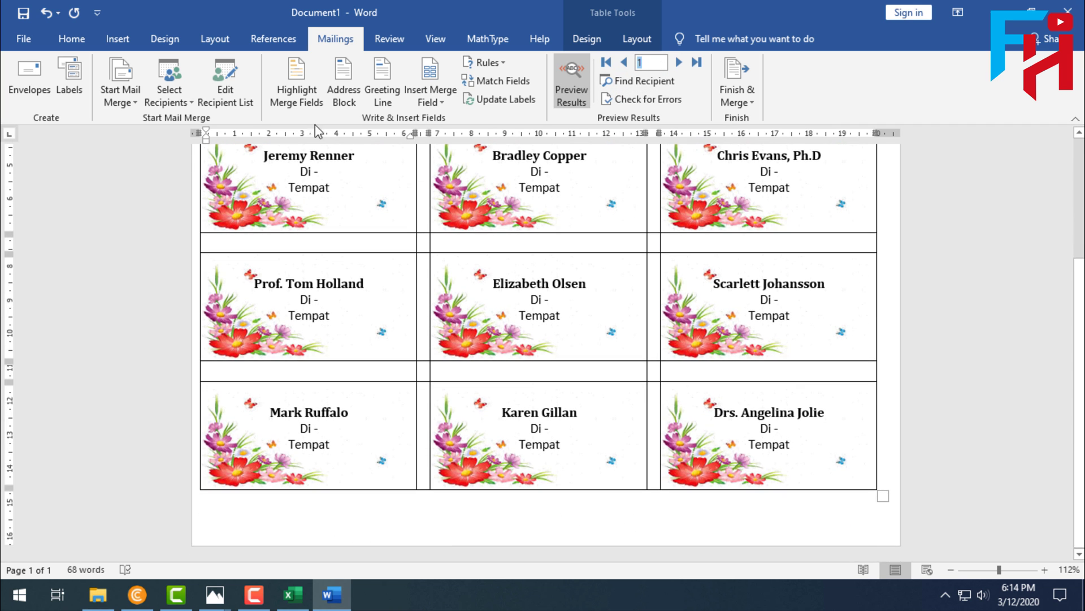
pyautogui.scroll(4, 685, 359)
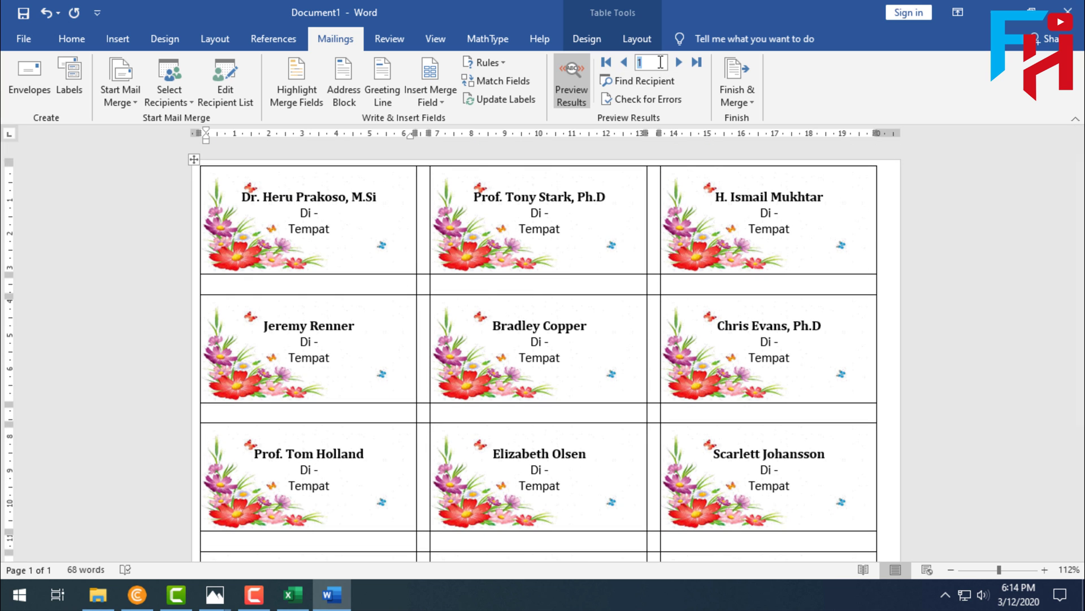
# Preview the merged labels starting from record 13 and look through the second set of guests on the sheet
pyautogui.write('13')
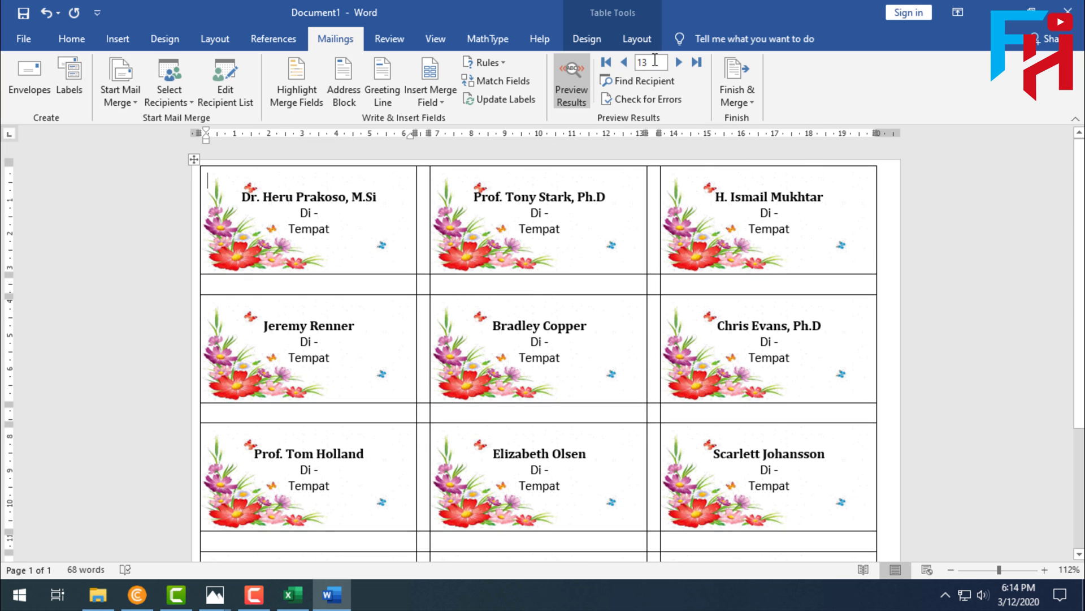
pyautogui.press('Return')
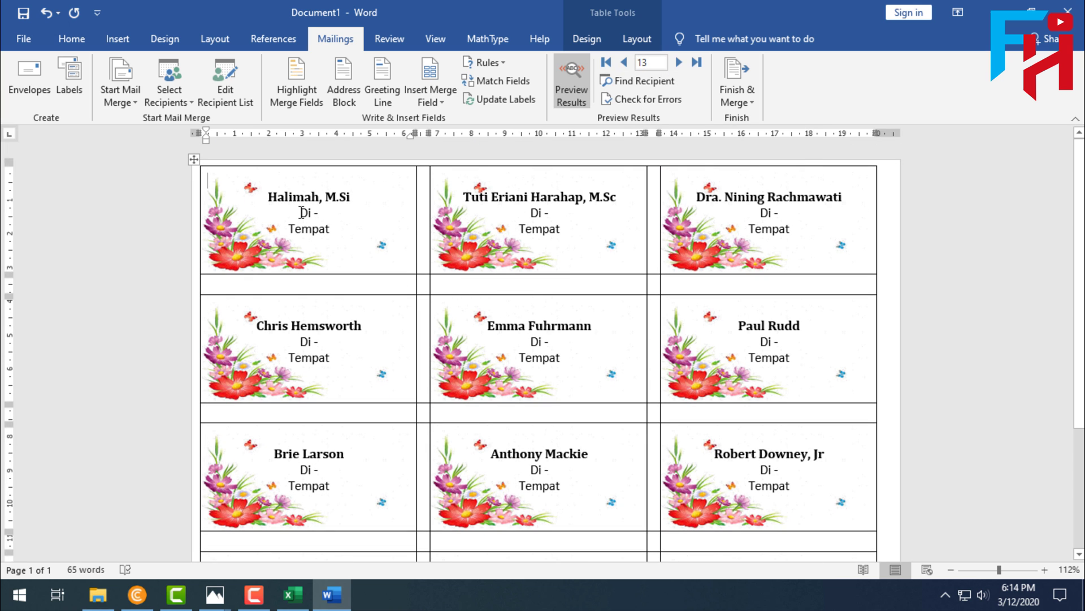
pyautogui.scroll(-3, 300, 214)
pyautogui.scroll(3, 300, 217)
pyautogui.scroll(-3, 889, 383)
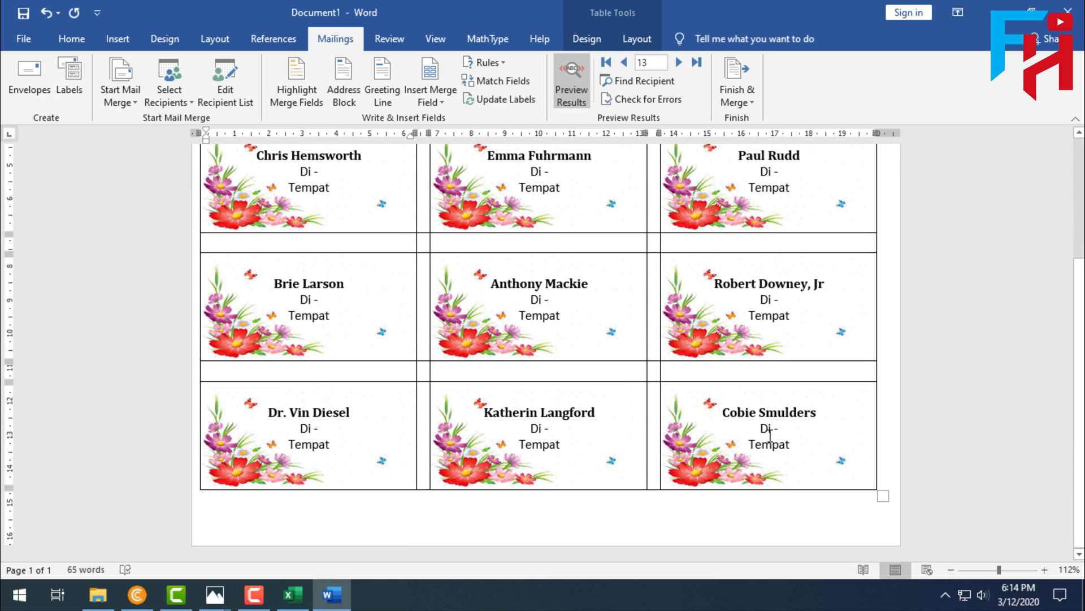
pyautogui.scroll(3, 756, 434)
pyautogui.scroll(-3, 339, 284)
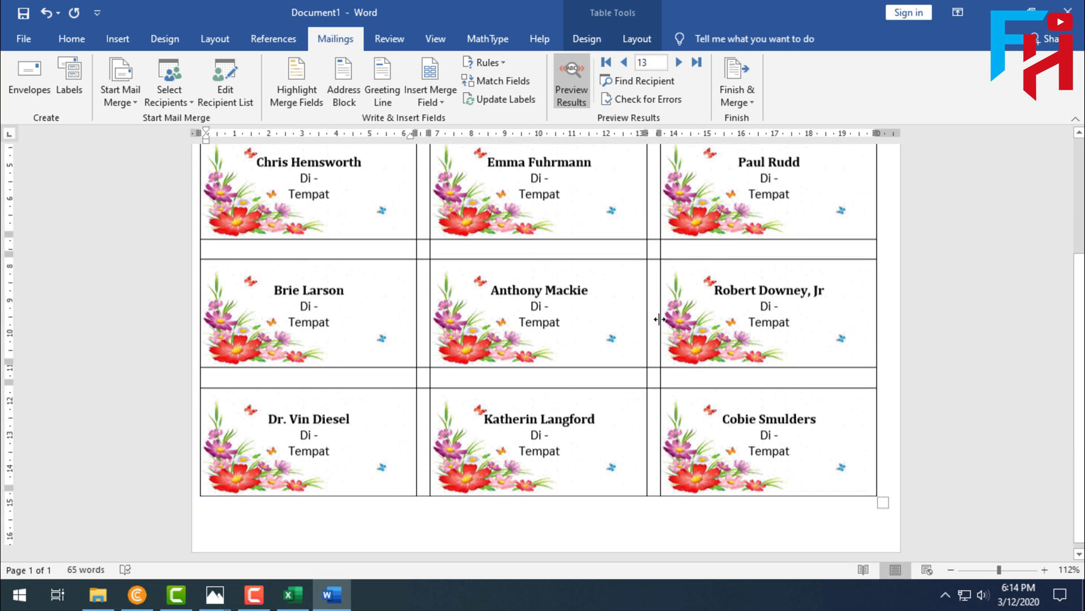
pyautogui.scroll(3, 746, 385)
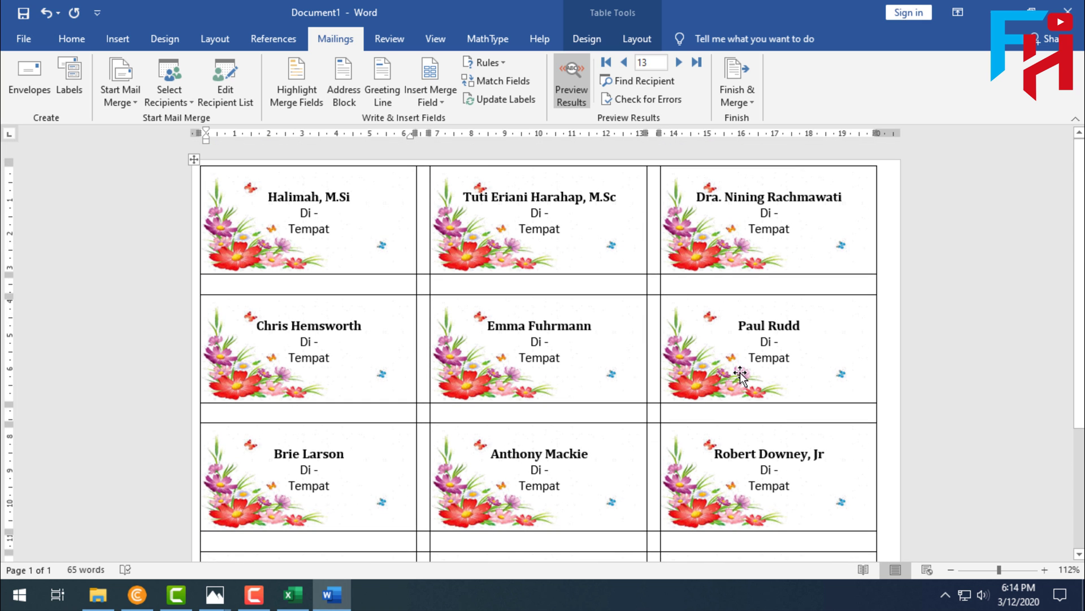
pyautogui.scroll(-3, 740, 374)
pyautogui.scroll(3, 742, 373)
pyautogui.scroll(-3, 390, 294)
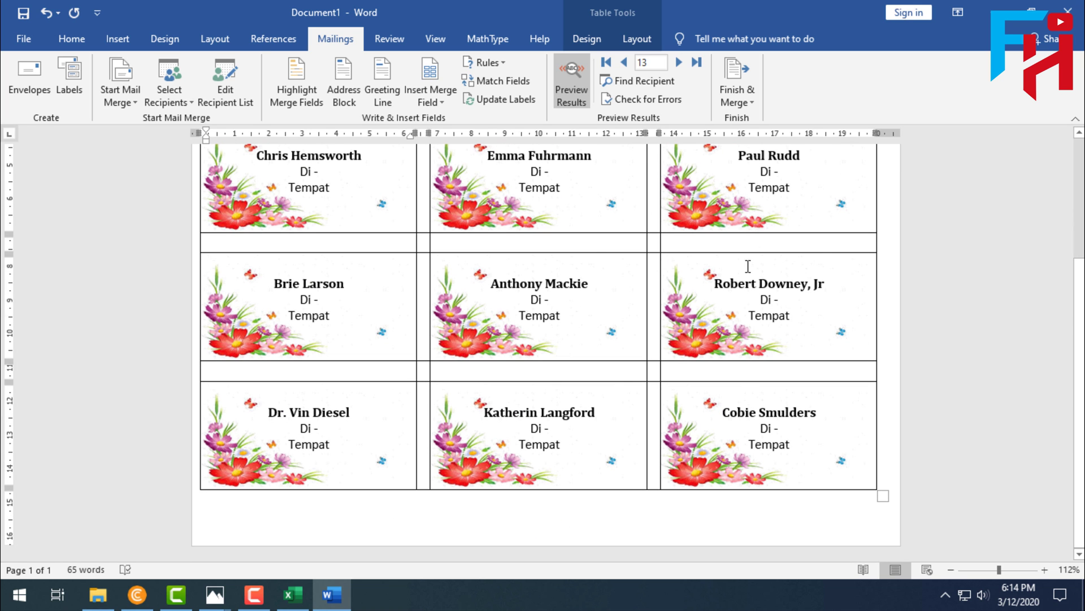
# Return the merge preview to the first record and look over the label sheet
pyautogui.click(606, 62)
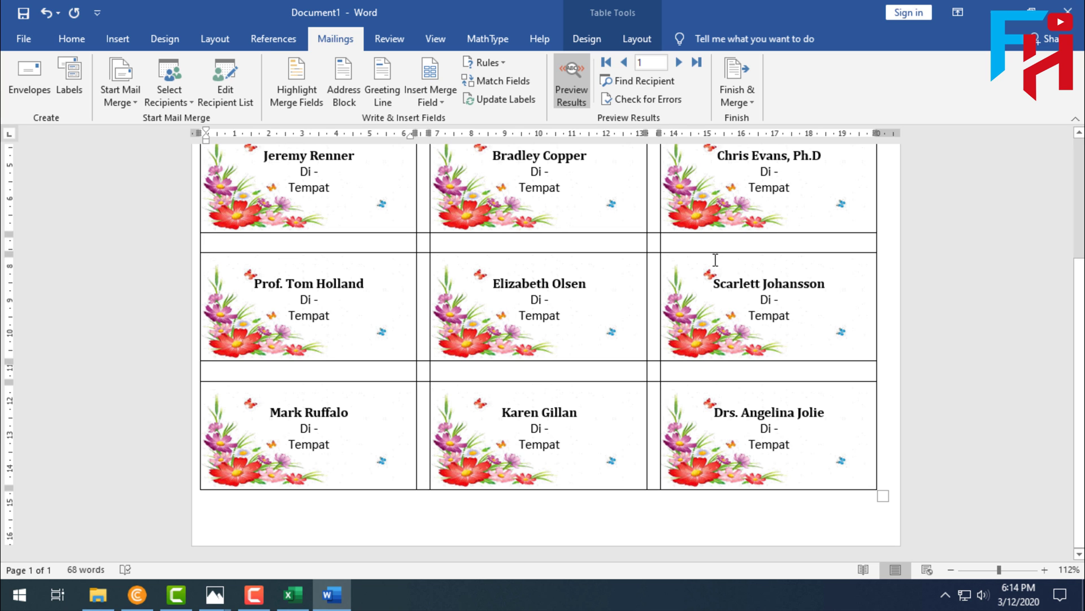
pyautogui.scroll(3, 707, 352)
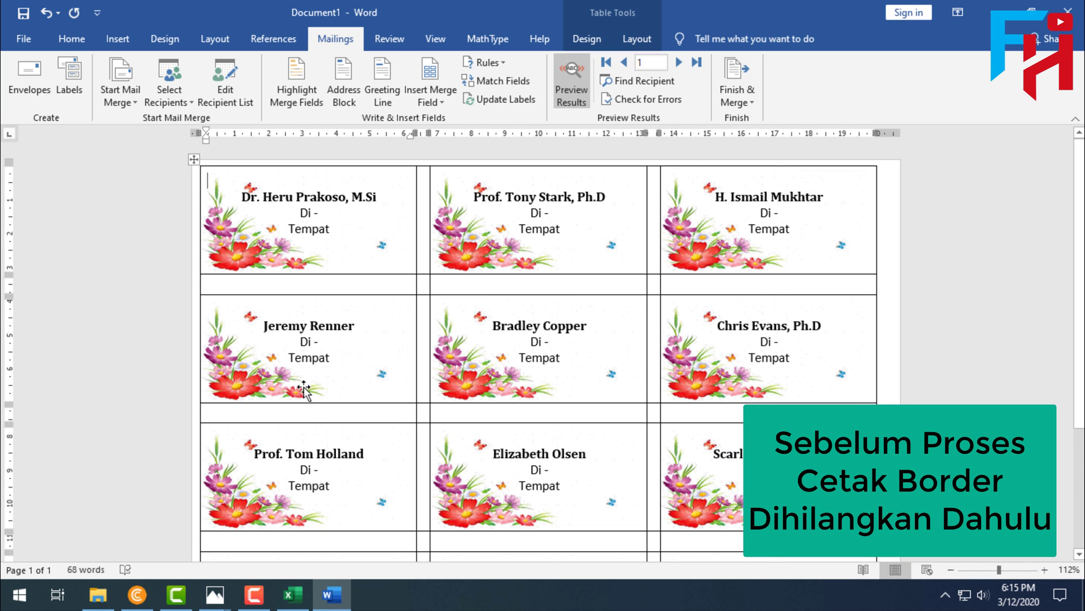
pyautogui.scroll(-3, 303, 389)
pyautogui.scroll(3, 667, 294)
# Remove all borders from the entire label table with No Border and check the sheet
pyautogui.click(193, 161)
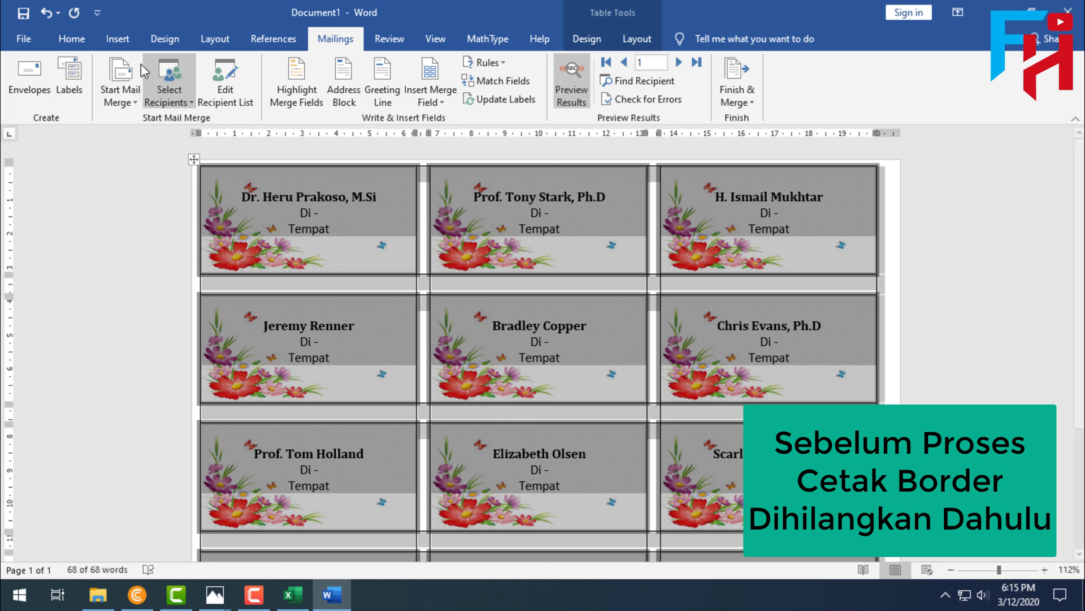
pyautogui.click(71, 39)
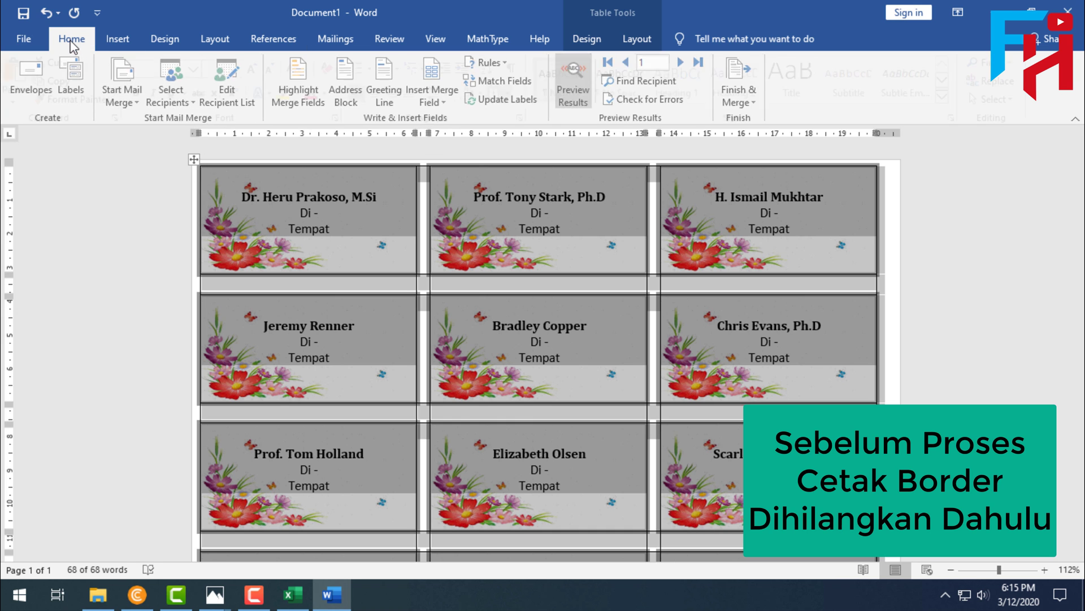
pyautogui.click(519, 93)
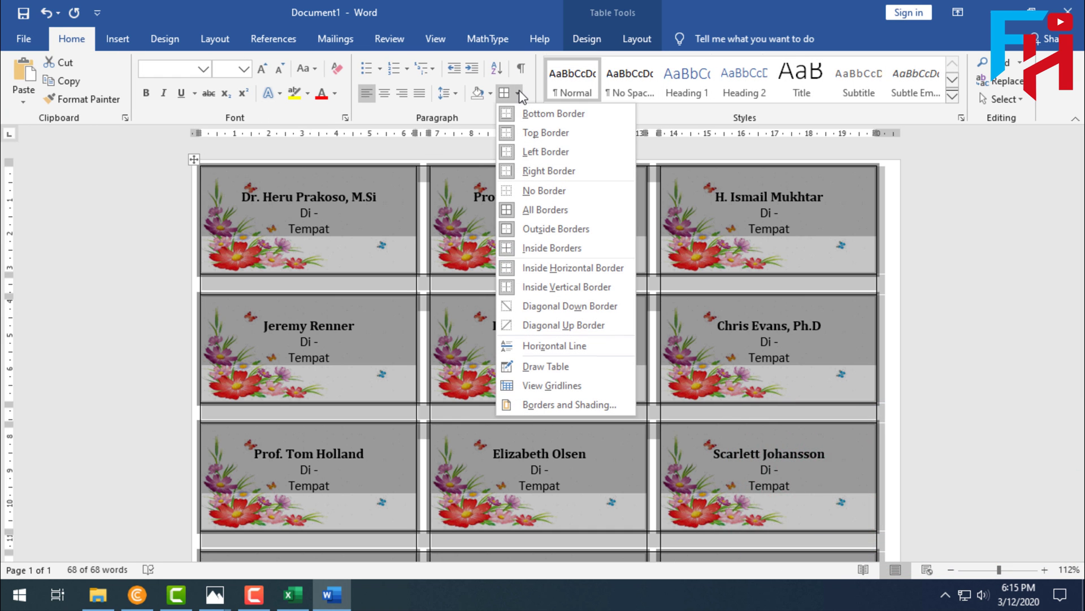
pyautogui.click(531, 192)
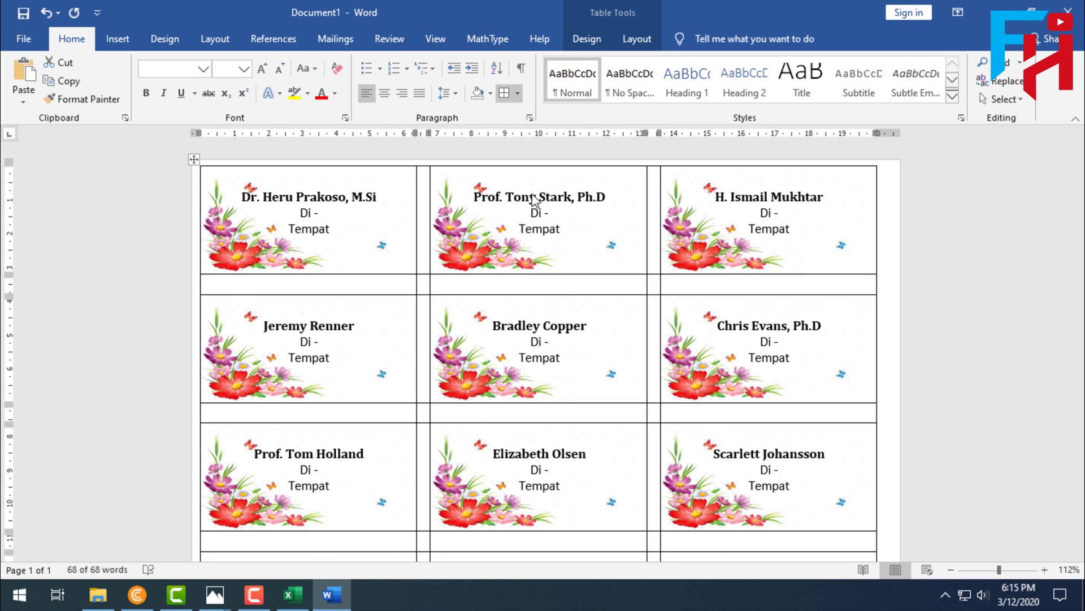
pyautogui.click(962, 253)
pyautogui.scroll(-4, 368, 278)
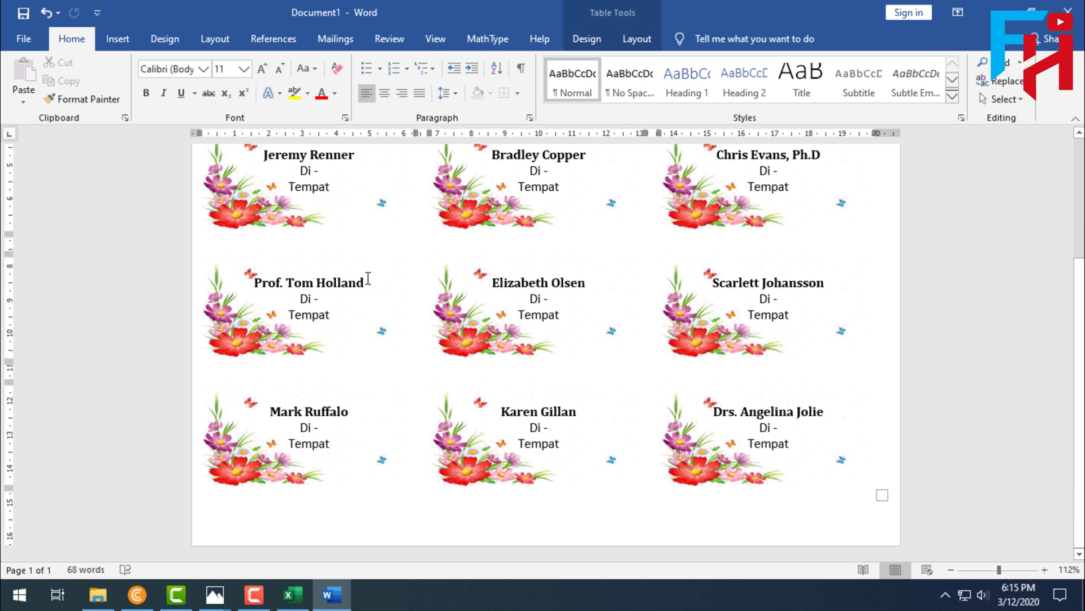
pyautogui.scroll(4, 599, 292)
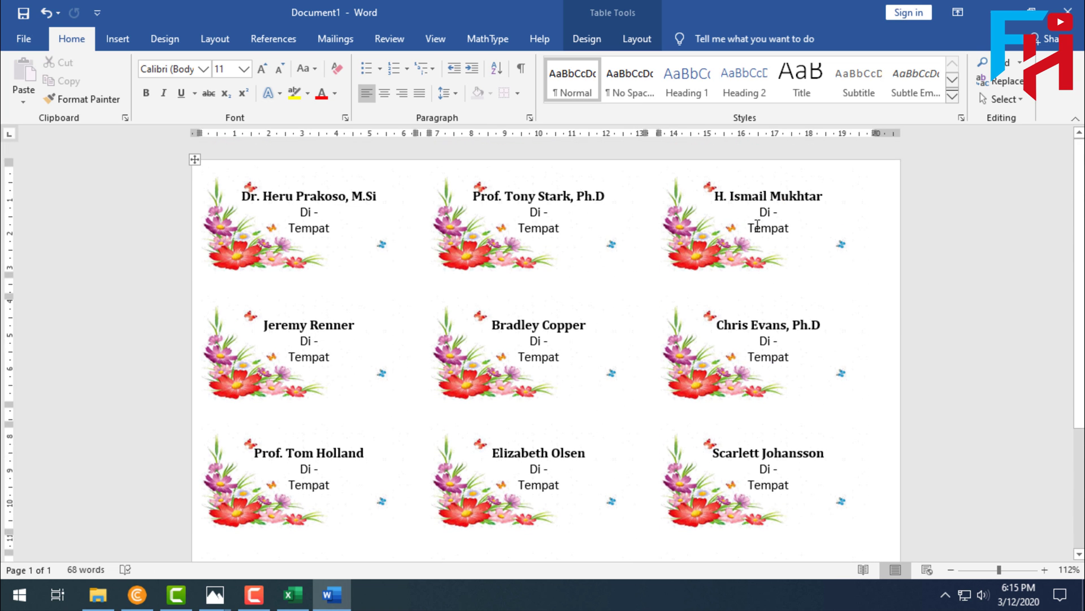
# Open the Merge to Printer options for the label sheet and examine the choices for which records to print
pyautogui.scroll(-3, 669, 271)
pyautogui.scroll(3, 659, 271)
pyautogui.click(338, 43)
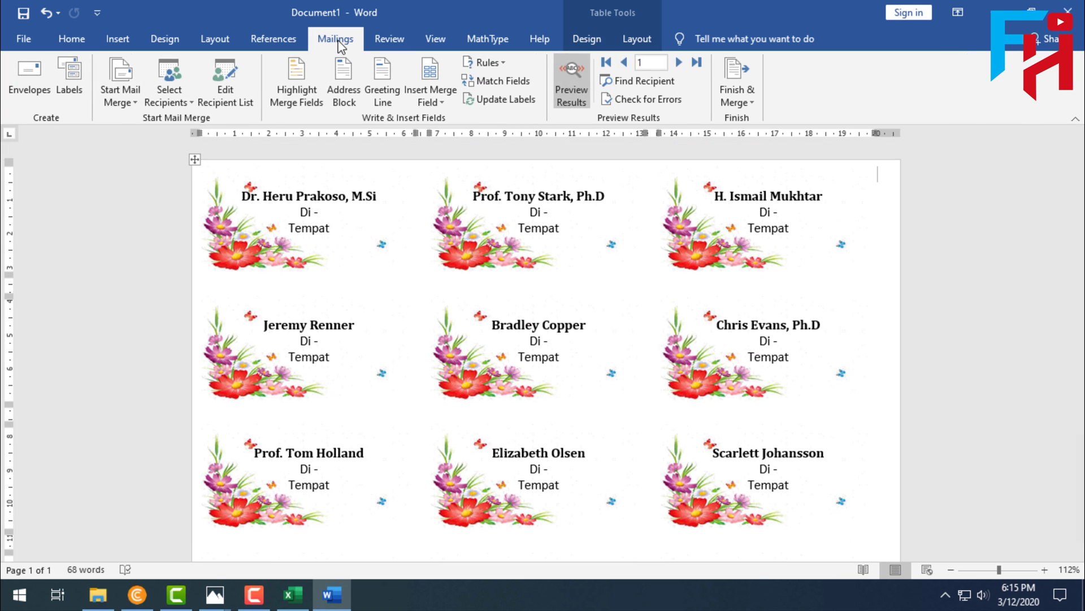
pyautogui.click(750, 103)
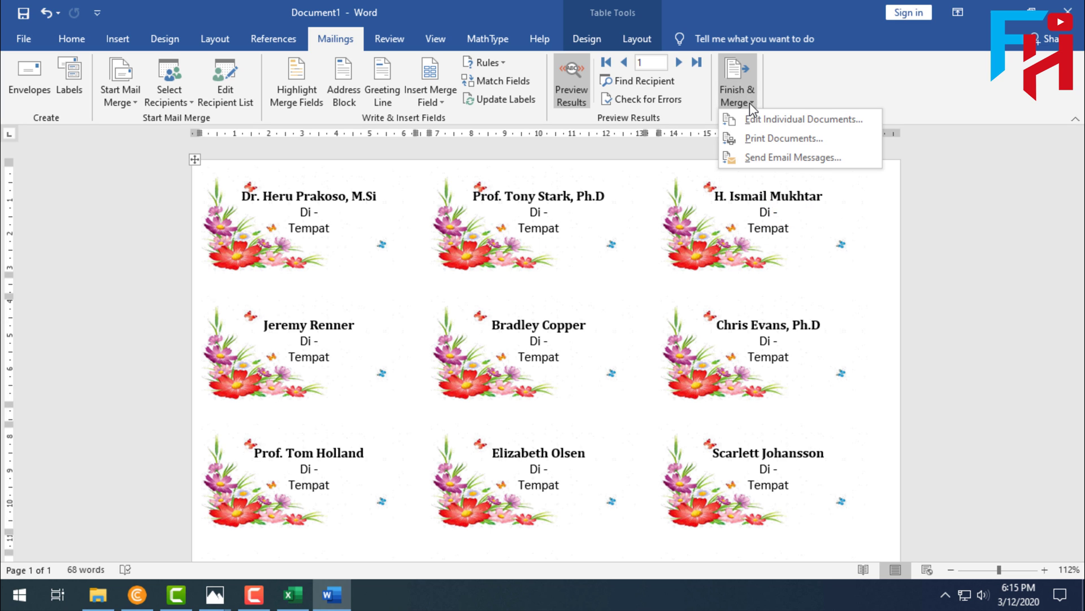
pyautogui.click(764, 141)
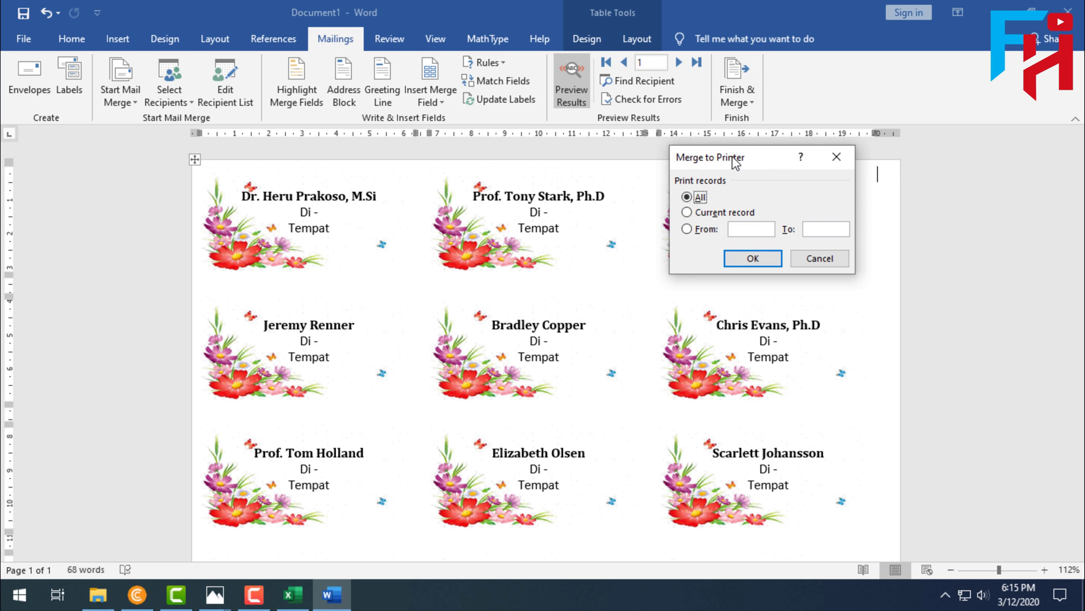
pyautogui.moveTo(735, 162); pyautogui.dragTo(851, 212)
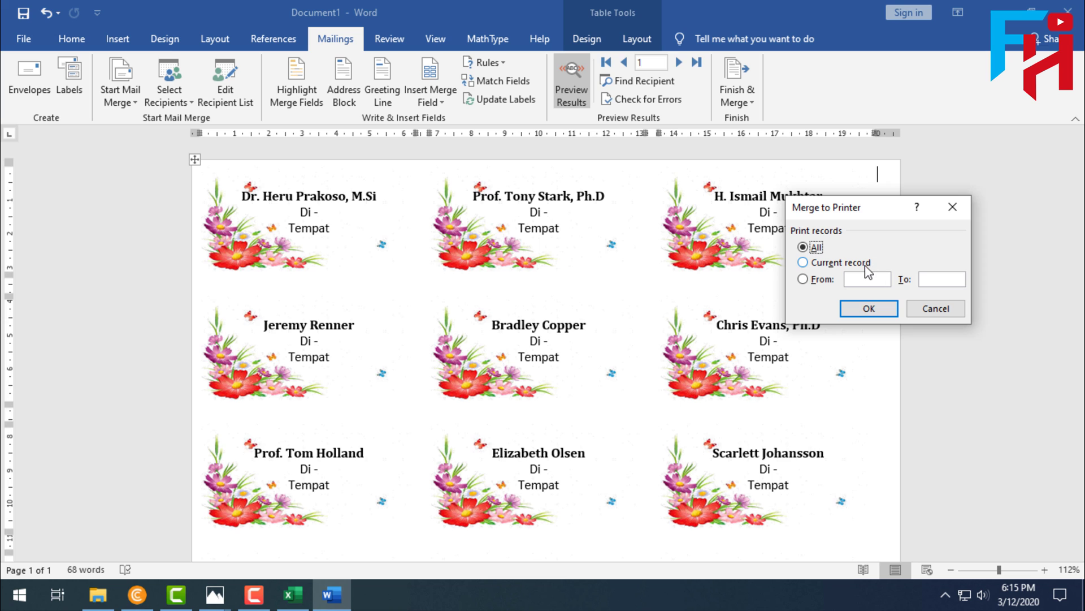
pyautogui.moveTo(831, 202); pyautogui.dragTo(829, 191)
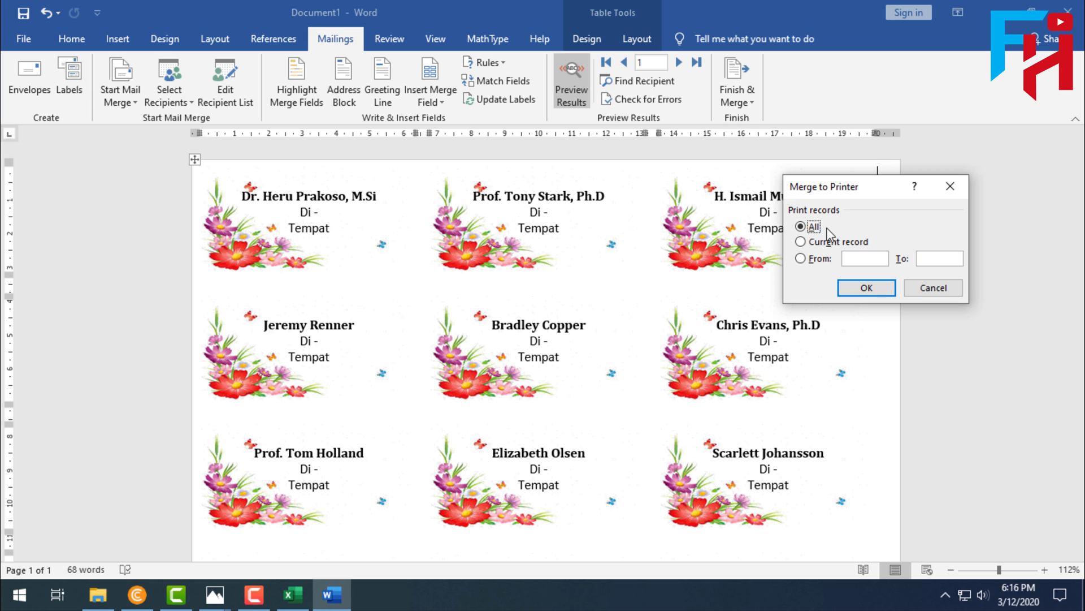
# Try the current-record print option and a print range from record 1 to 5, and cancel the merge to printer
pyautogui.click(824, 244)
pyautogui.moveTo(853, 186); pyautogui.dragTo(952, 180)
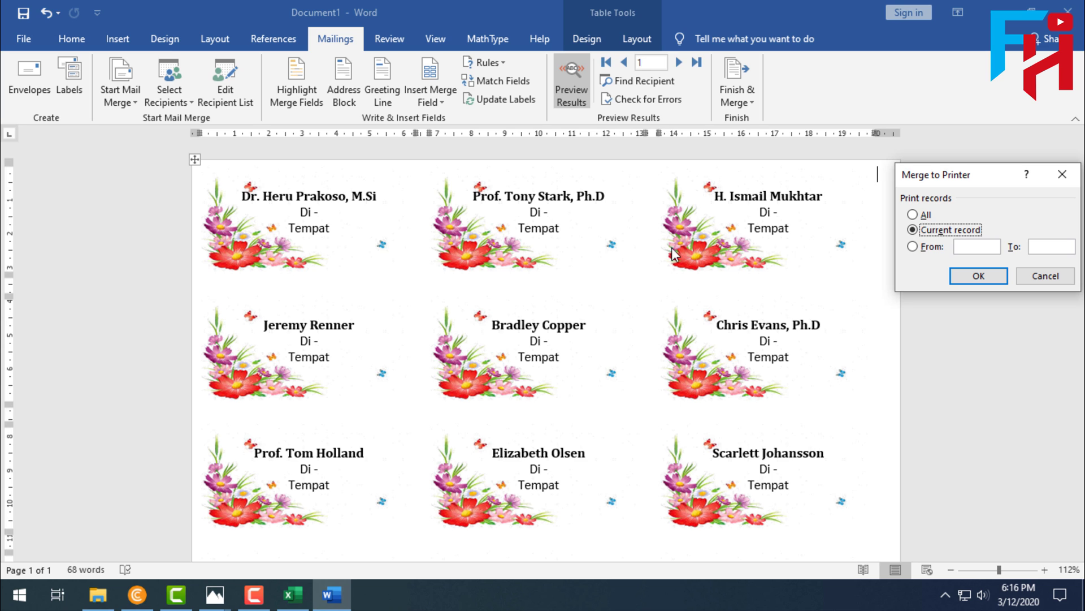
pyautogui.click(915, 247)
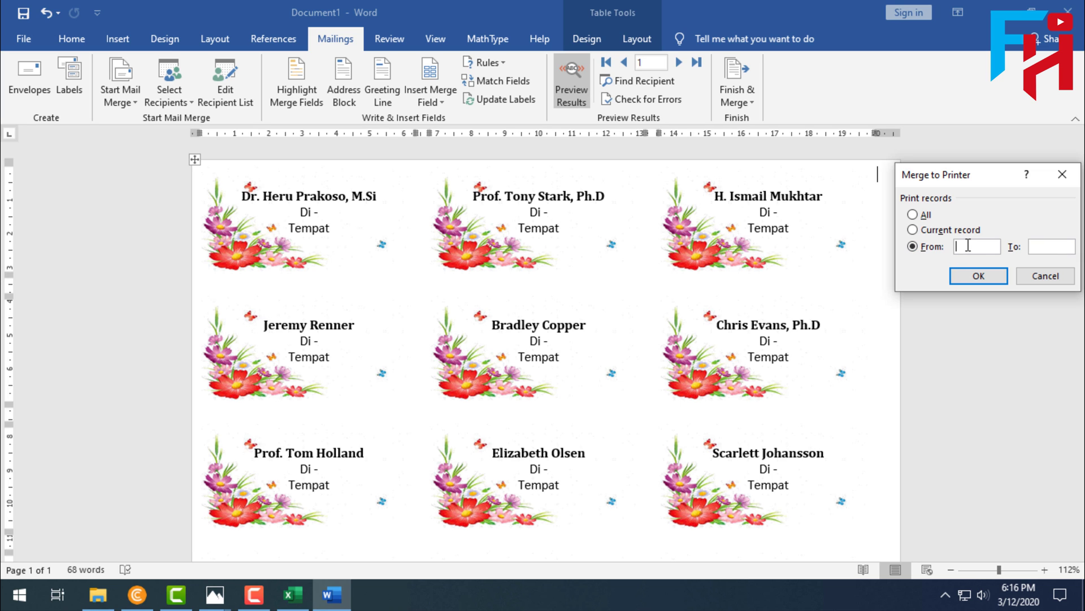
pyautogui.write('1')
pyautogui.press('Tab')
pyautogui.write('5')
pyautogui.moveTo(957, 176); pyautogui.dragTo(667, 176)
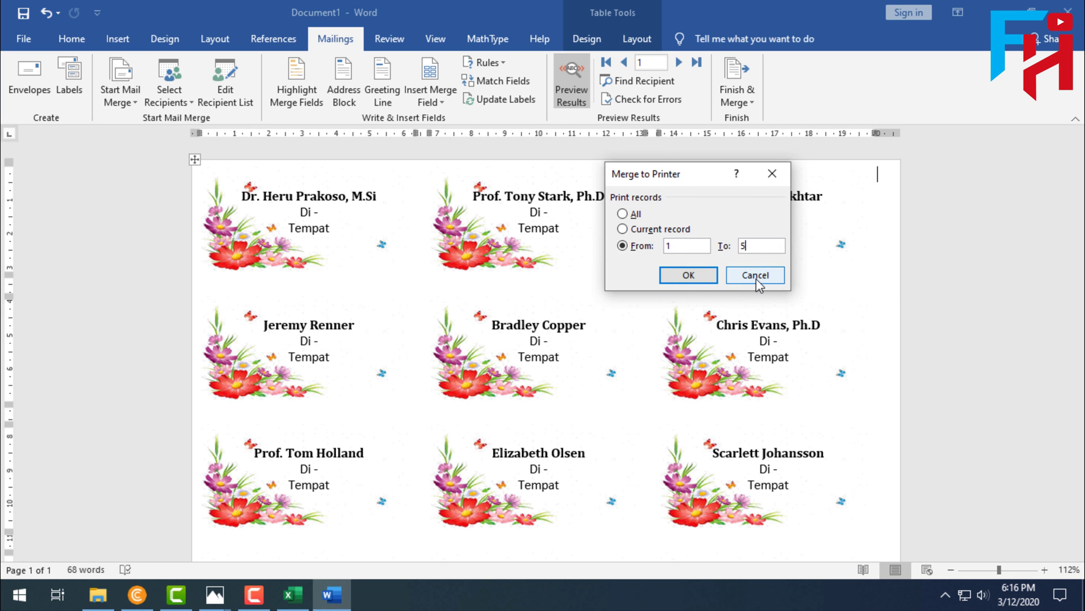
pyautogui.click(756, 275)
# Look over the finished borderless label sheet, checking the guest names and floral backgrounds from first to last row
pyautogui.scroll(-3, 759, 288)
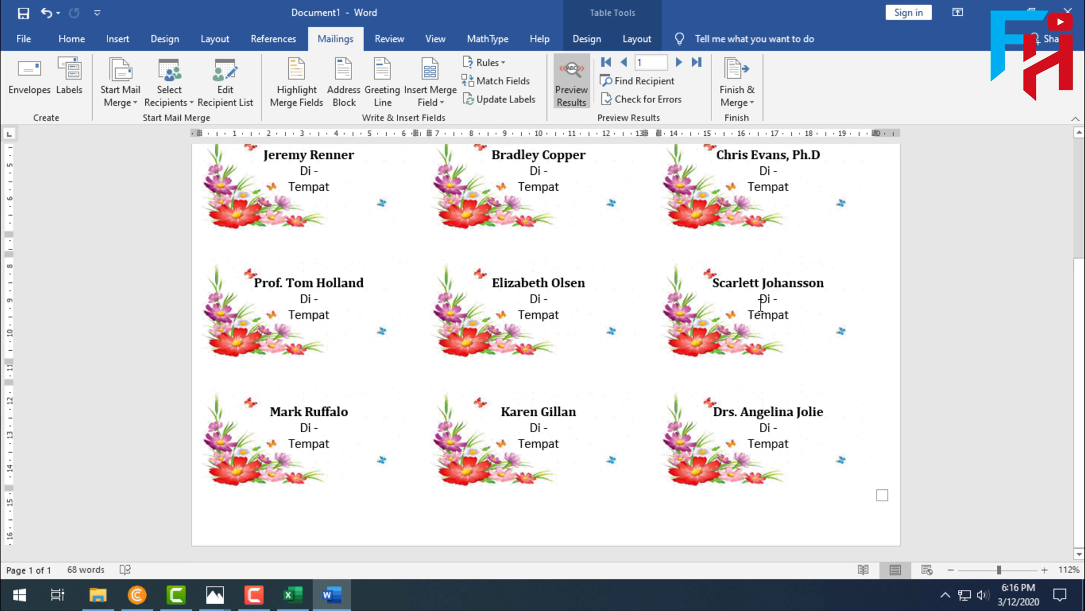
pyautogui.scroll(2, 761, 305)
pyautogui.scroll(-2, 762, 308)
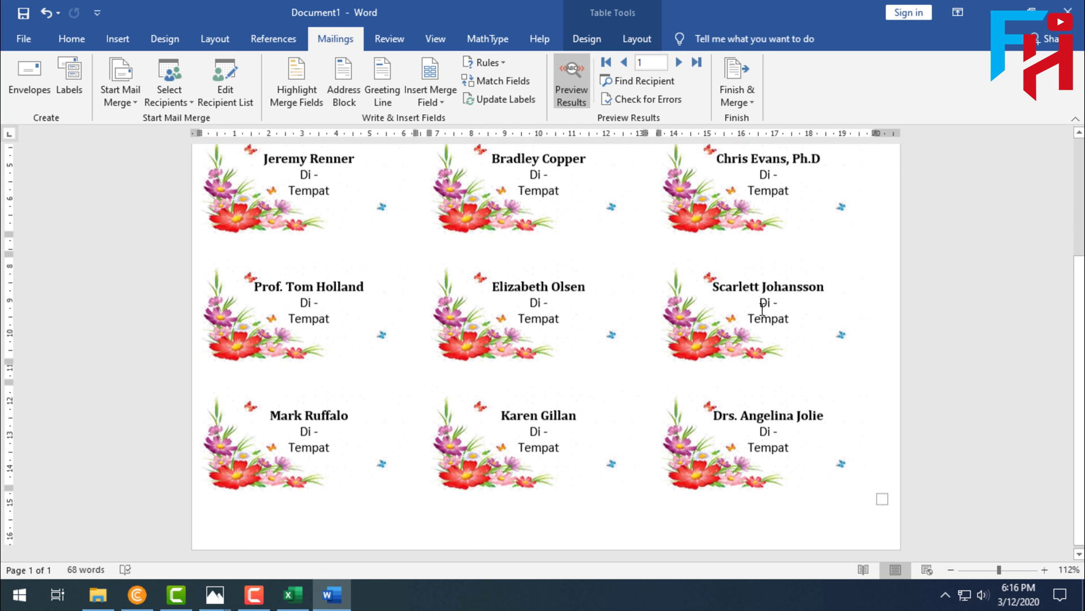
pyautogui.scroll(3, 762, 308)
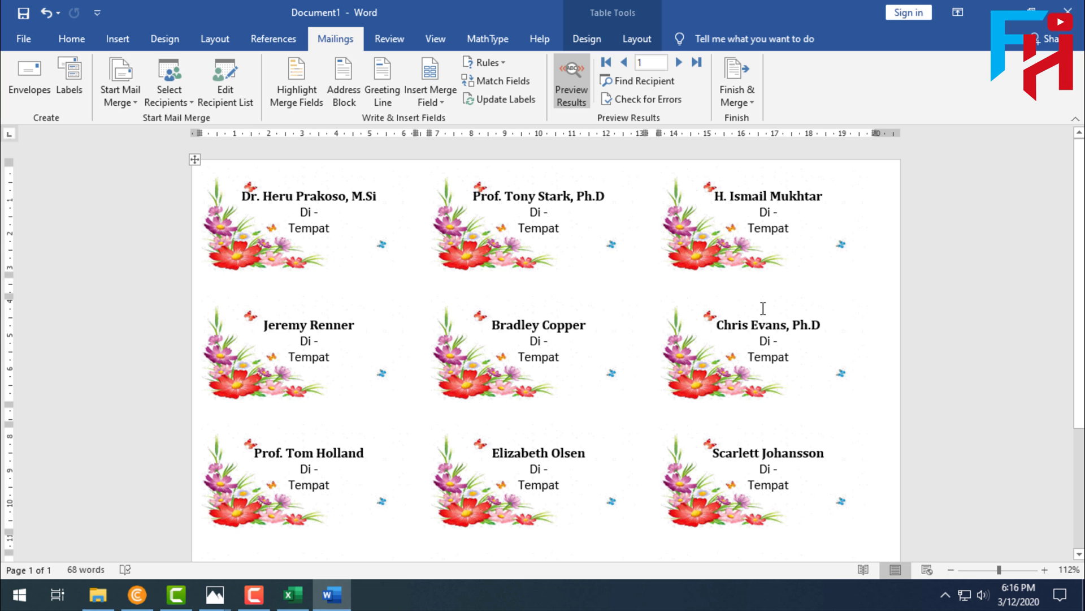
pyautogui.scroll(-3, 928, 340)
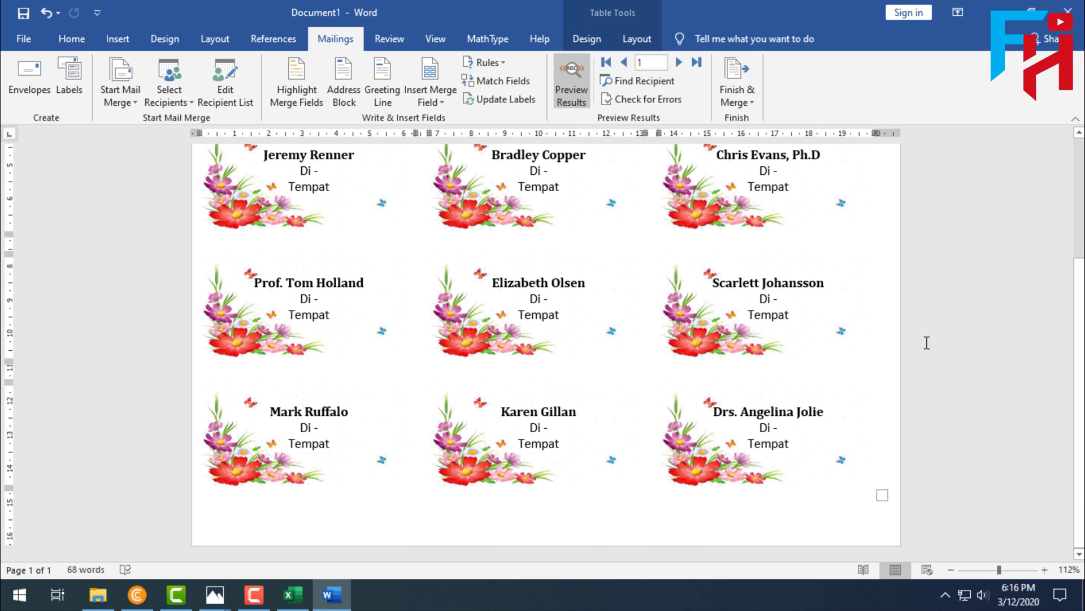
pyautogui.scroll(3, 927, 343)
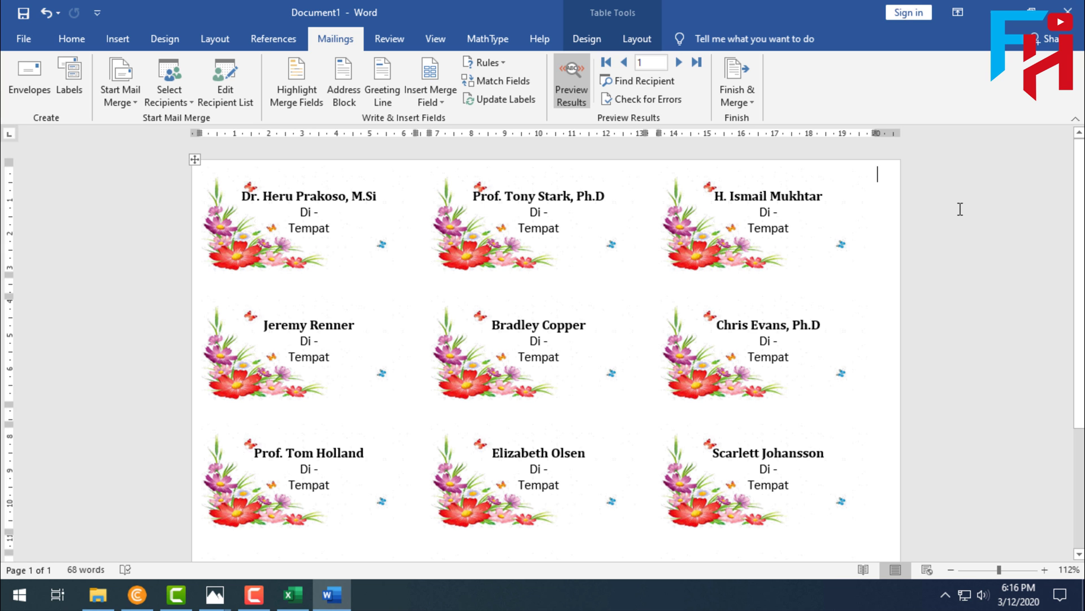
pyautogui.scroll(-3, 956, 213)
pyautogui.scroll(3, 955, 223)
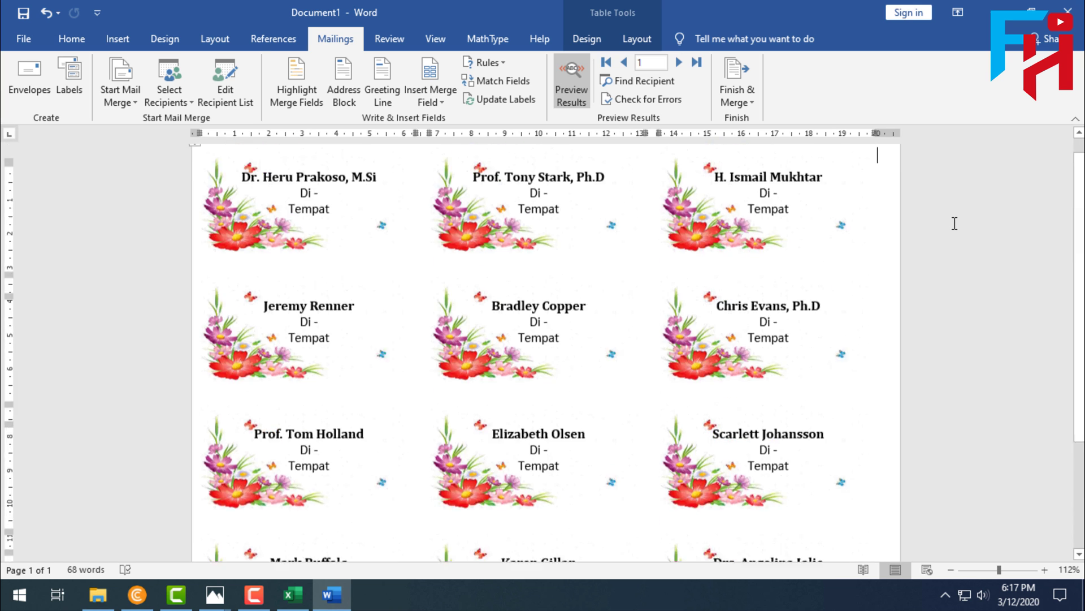
pyautogui.scroll(1, 954, 223)
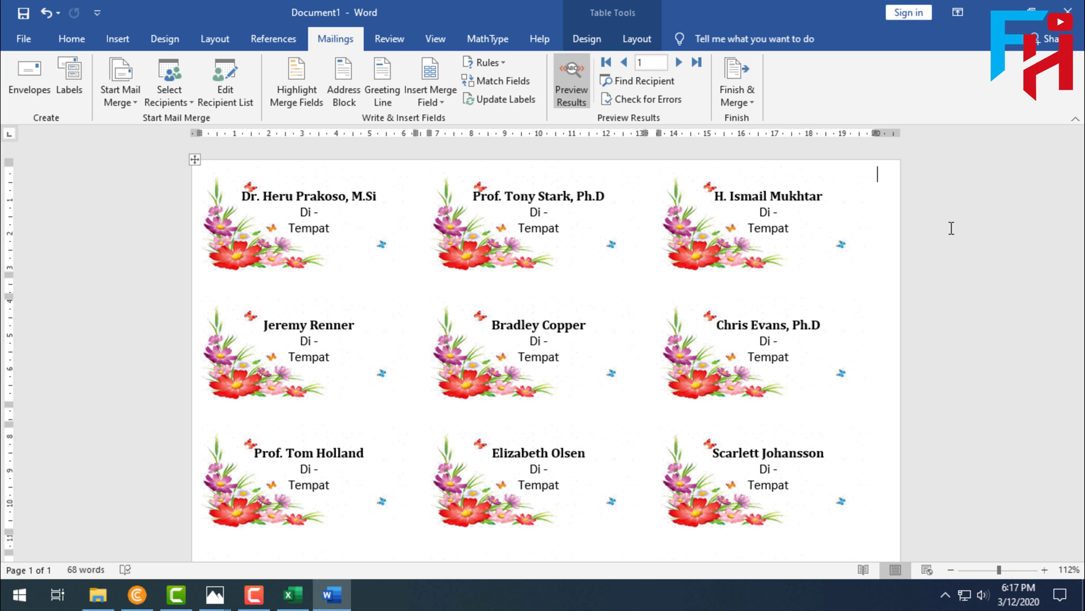
# Minimize the label document, the guest list workbook, the Bahan Video folder and the remaining open windows to show the desktop
pyautogui.click(989, 11)
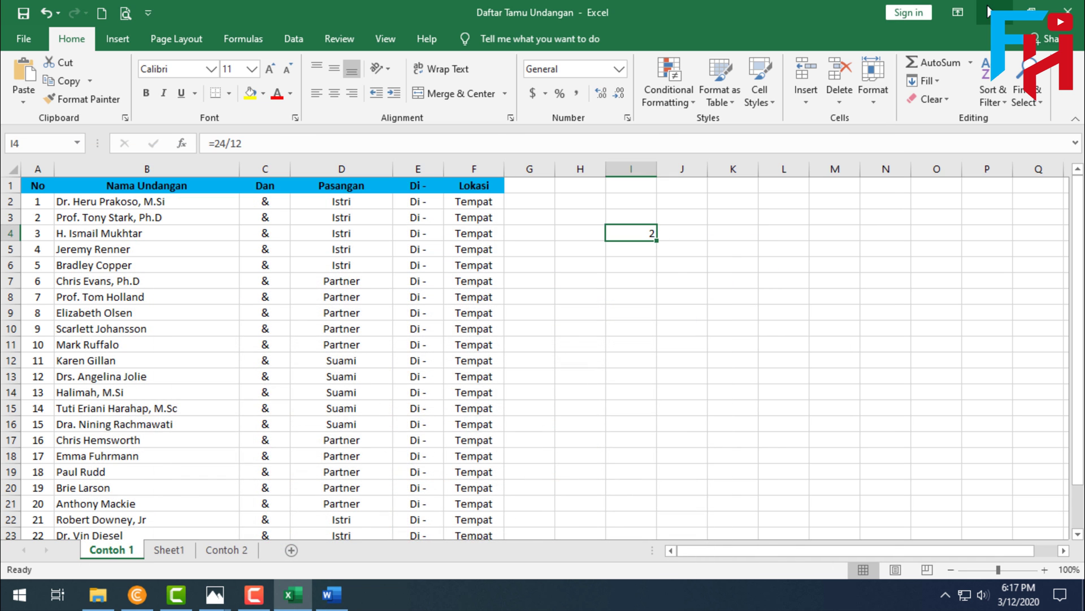
pyautogui.click(989, 12)
pyautogui.click(989, 11)
pyautogui.click(989, 11)
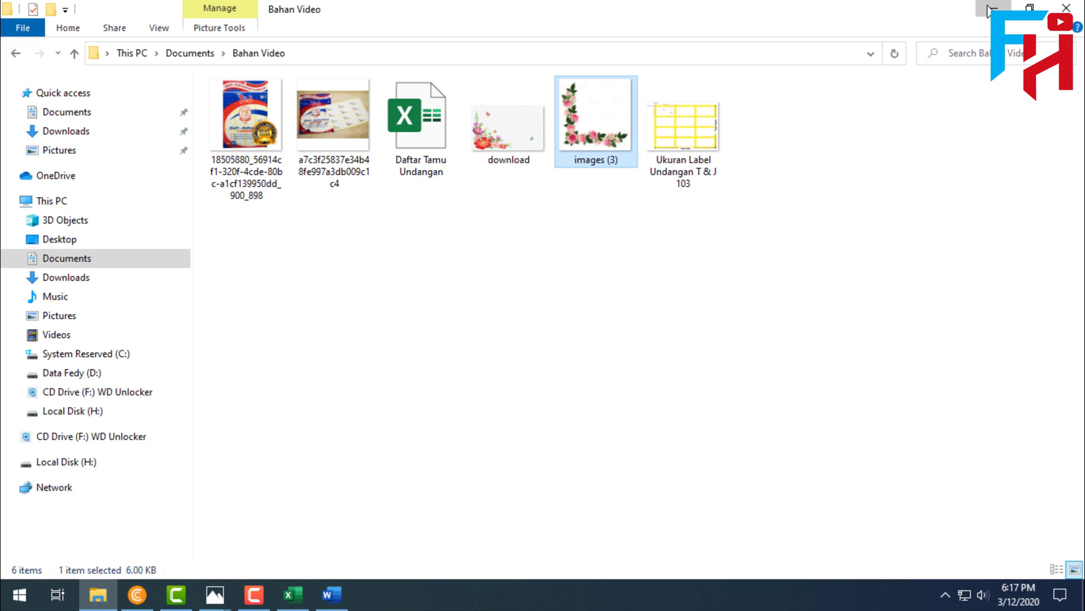
pyautogui.click(989, 12)
pyautogui.click(989, 11)
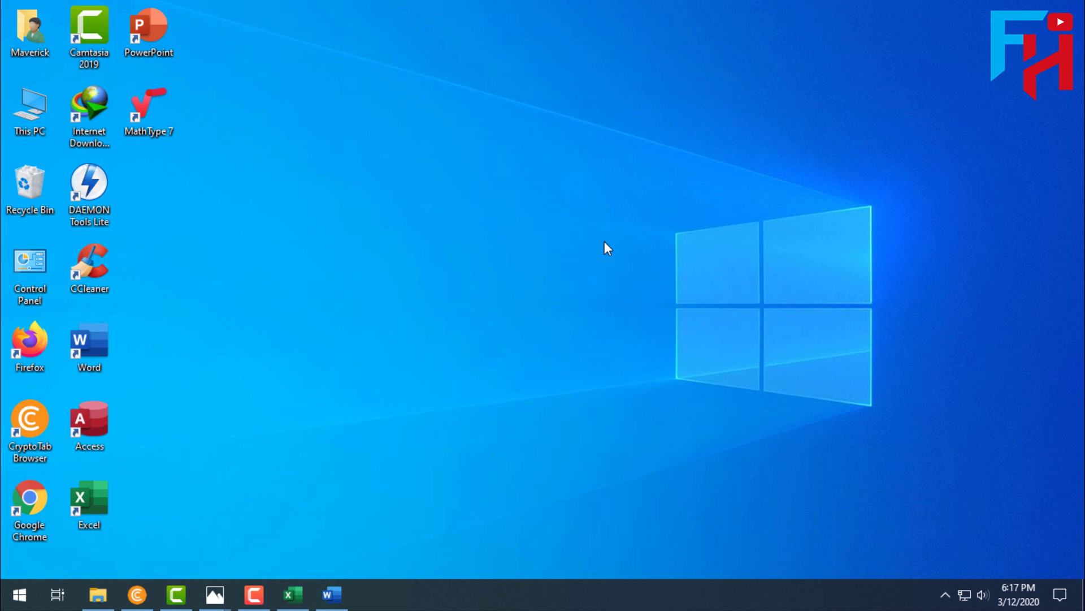